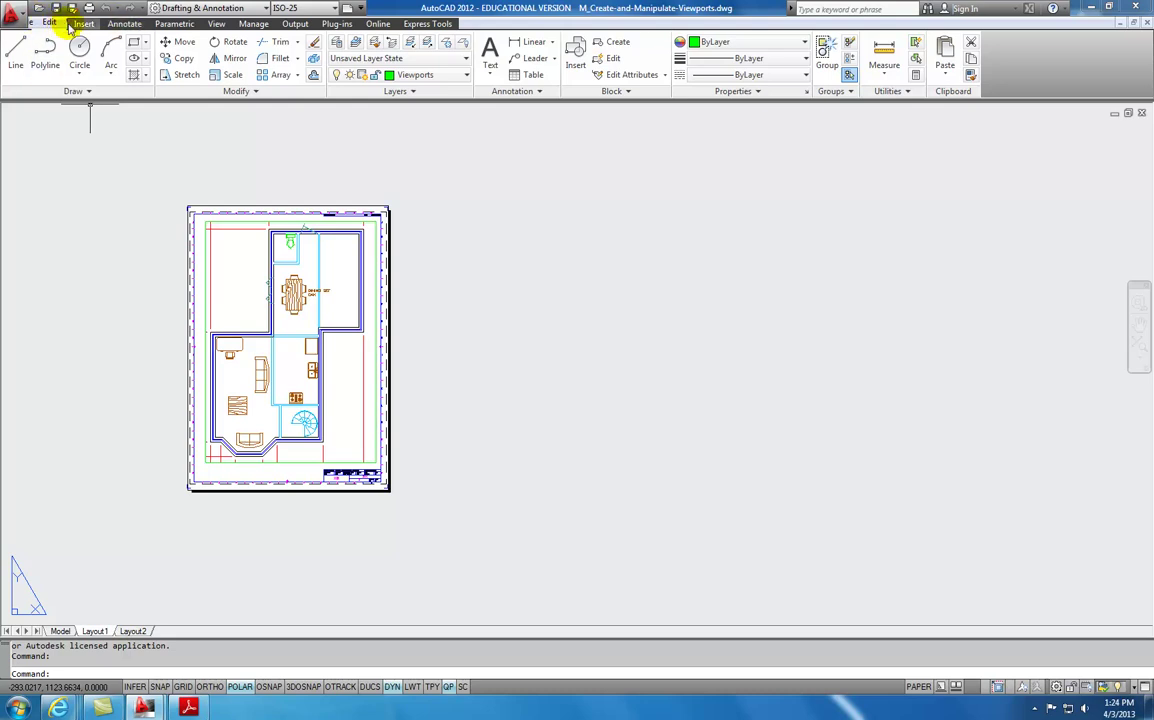
Display the classic menu bar above the ribbon.
left_click(360, 9)
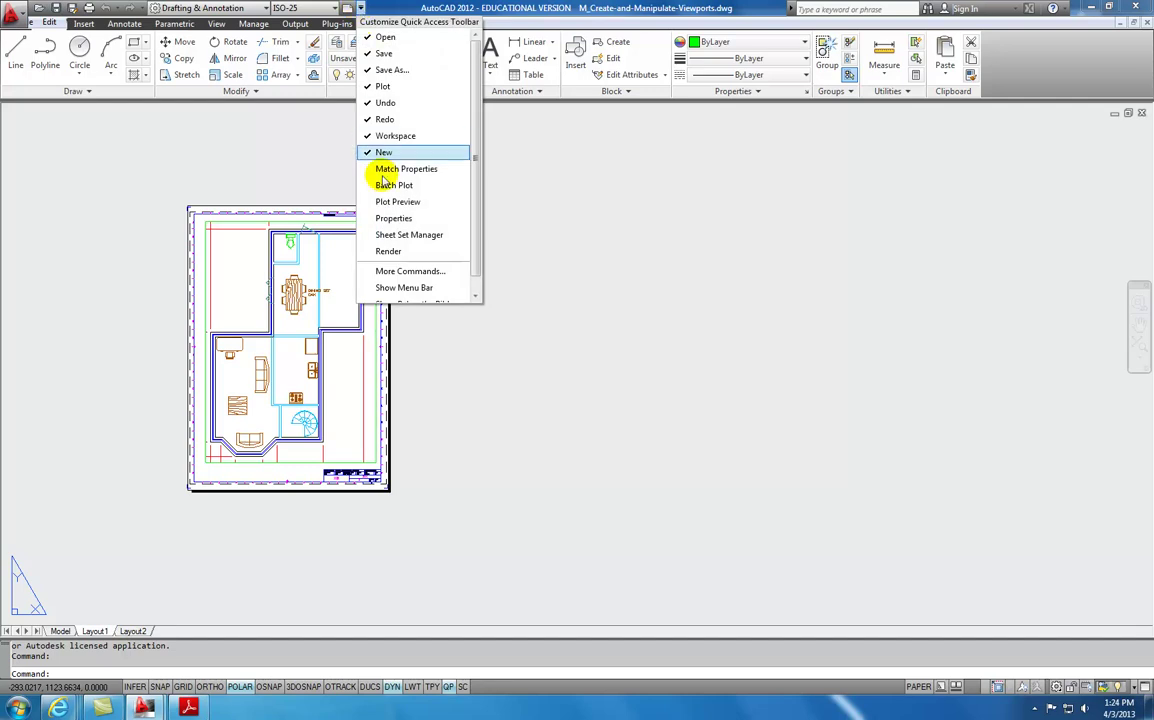
left_click(396, 288)
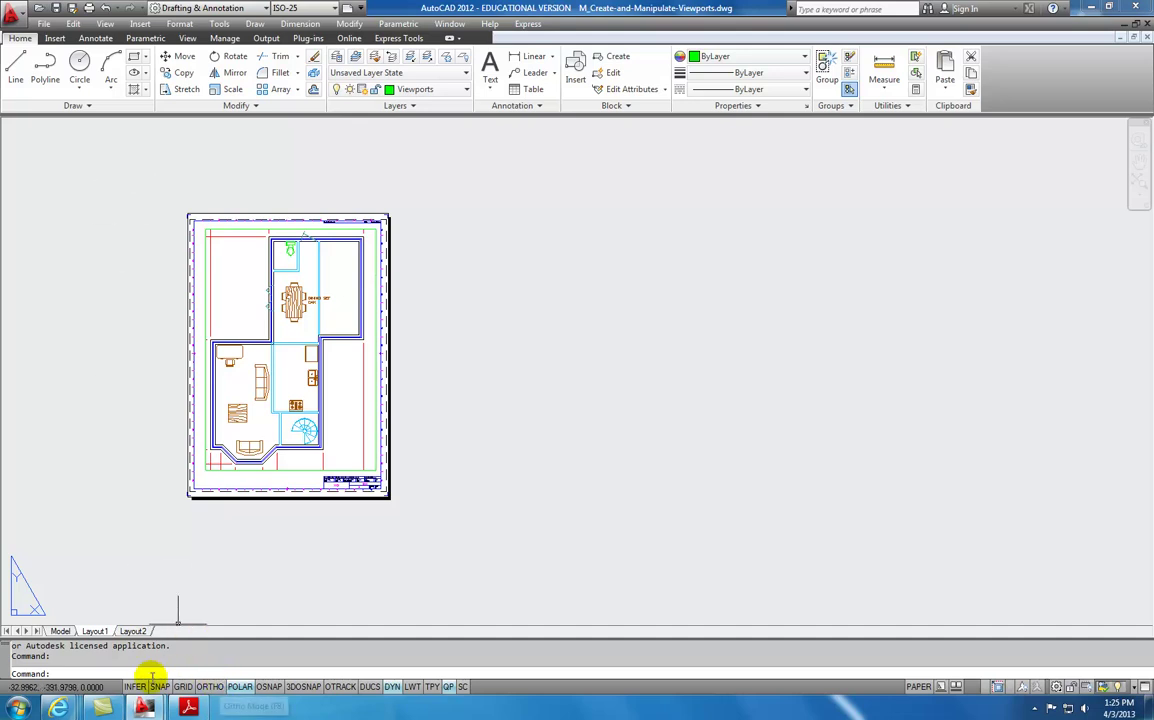
Switch the status bar's drafting toggles to icon display and back to text labels.
right_click(240, 687)
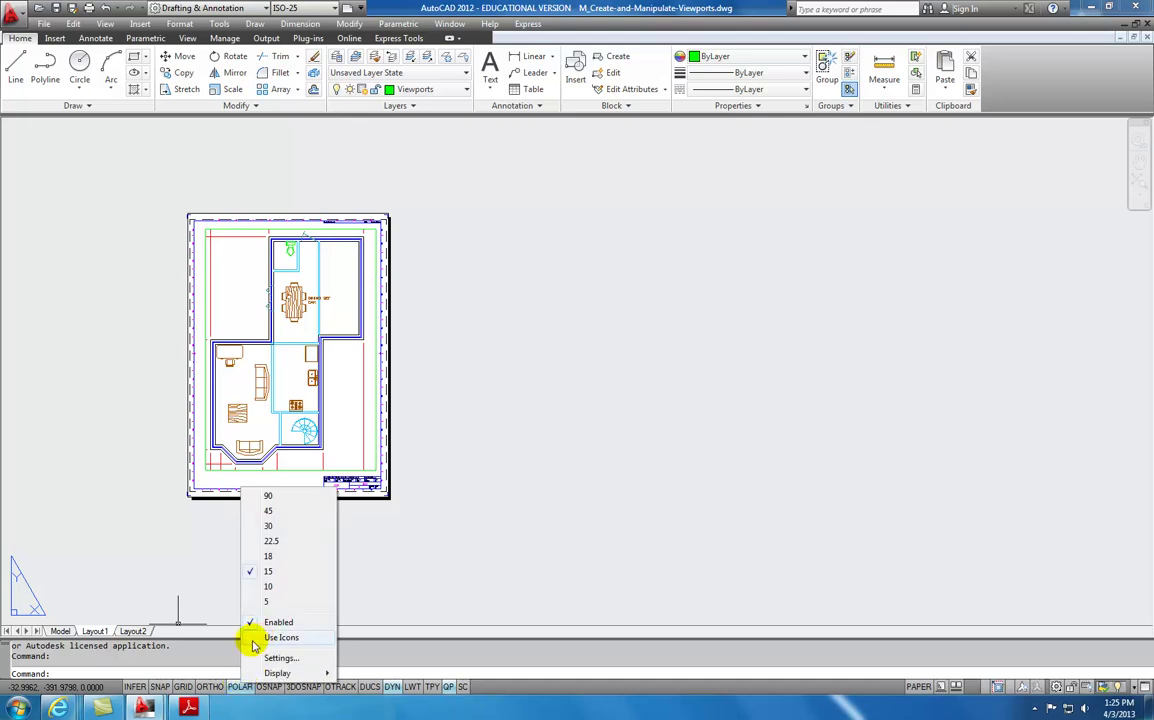
left_click(258, 639)
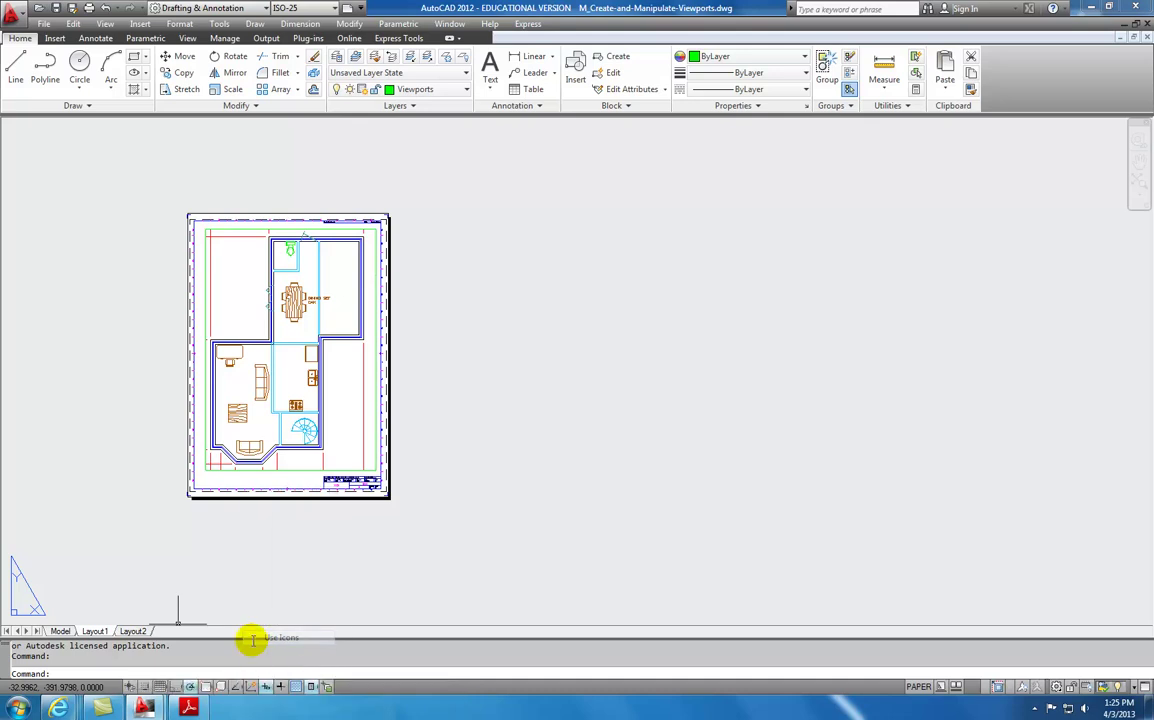
right_click(189, 687)
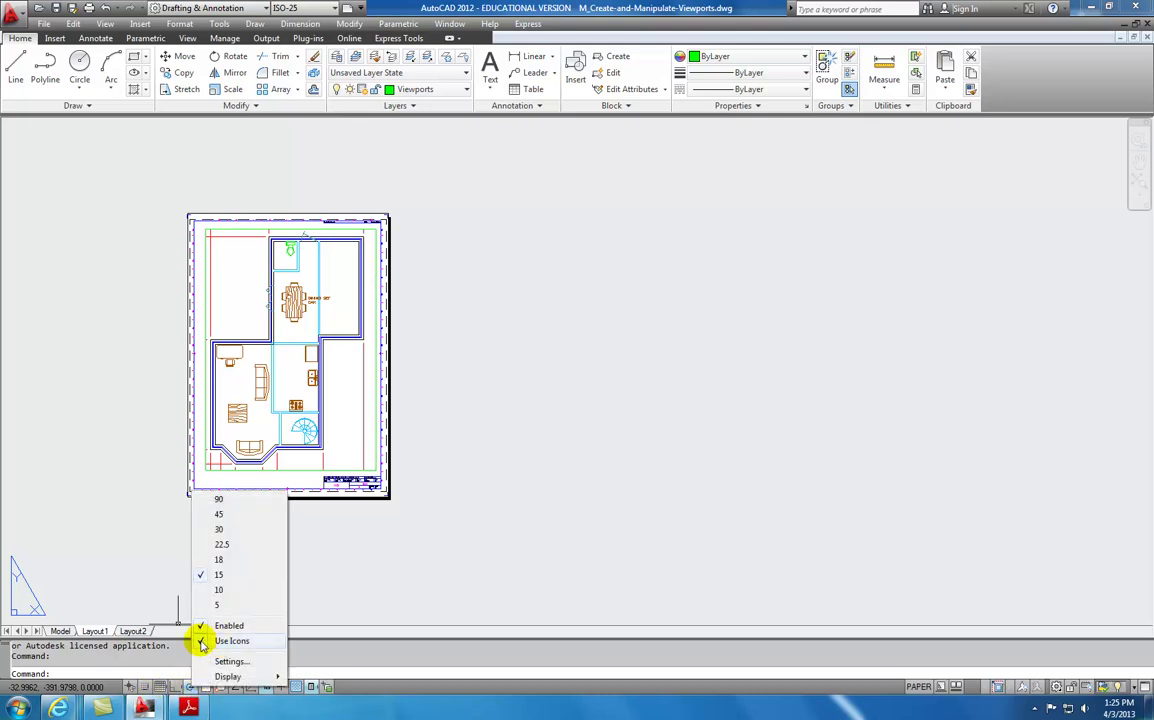
left_click(205, 641)
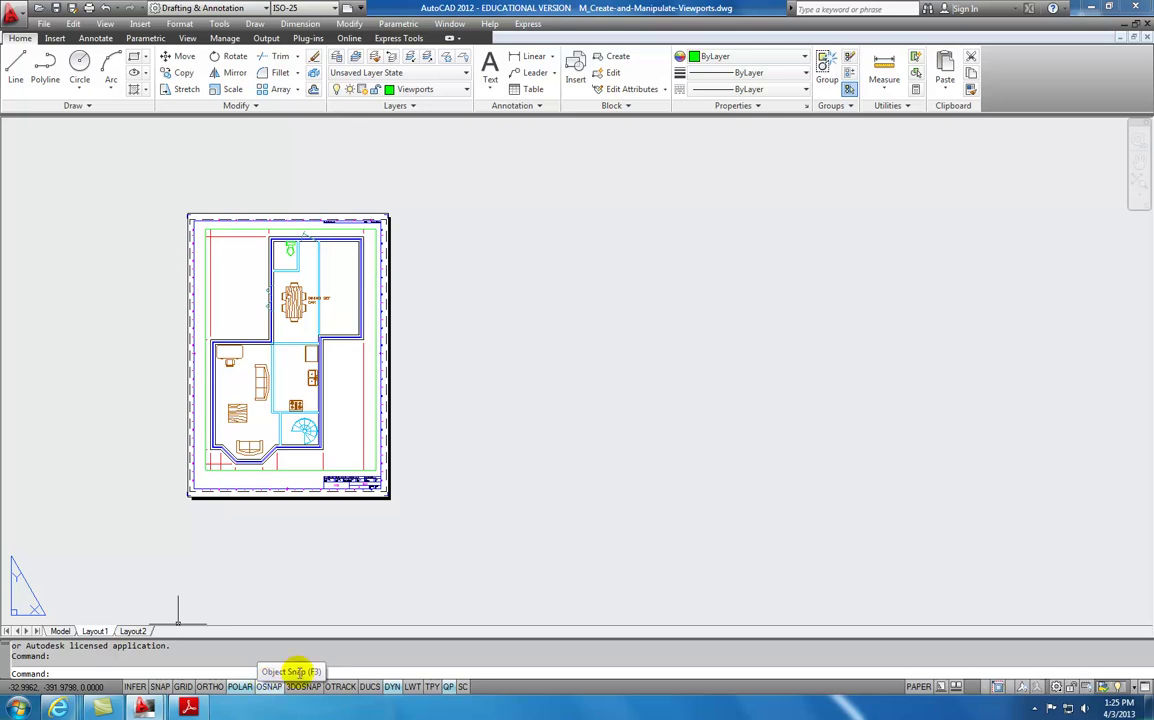
Reduce the AutoCAD window and bring up the Create and Manipulate Viewports exercise in Adobe Reader at instructions 1 to 3.
left_click(1112, 9)
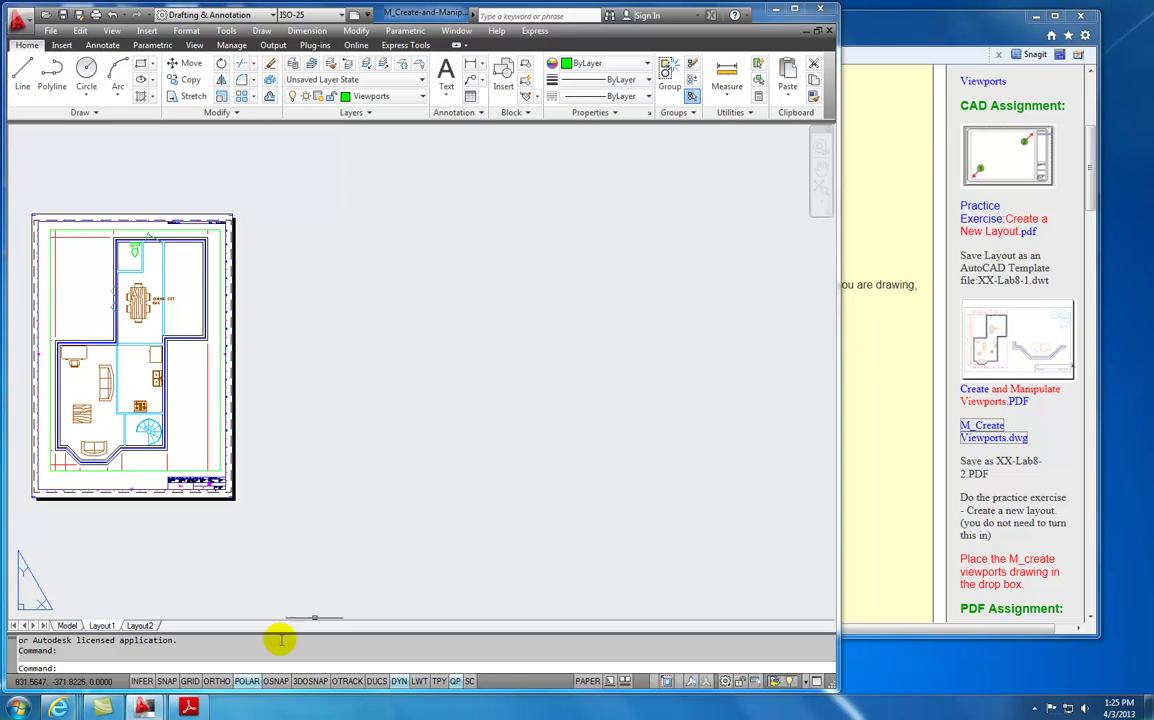
left_click(188, 707)
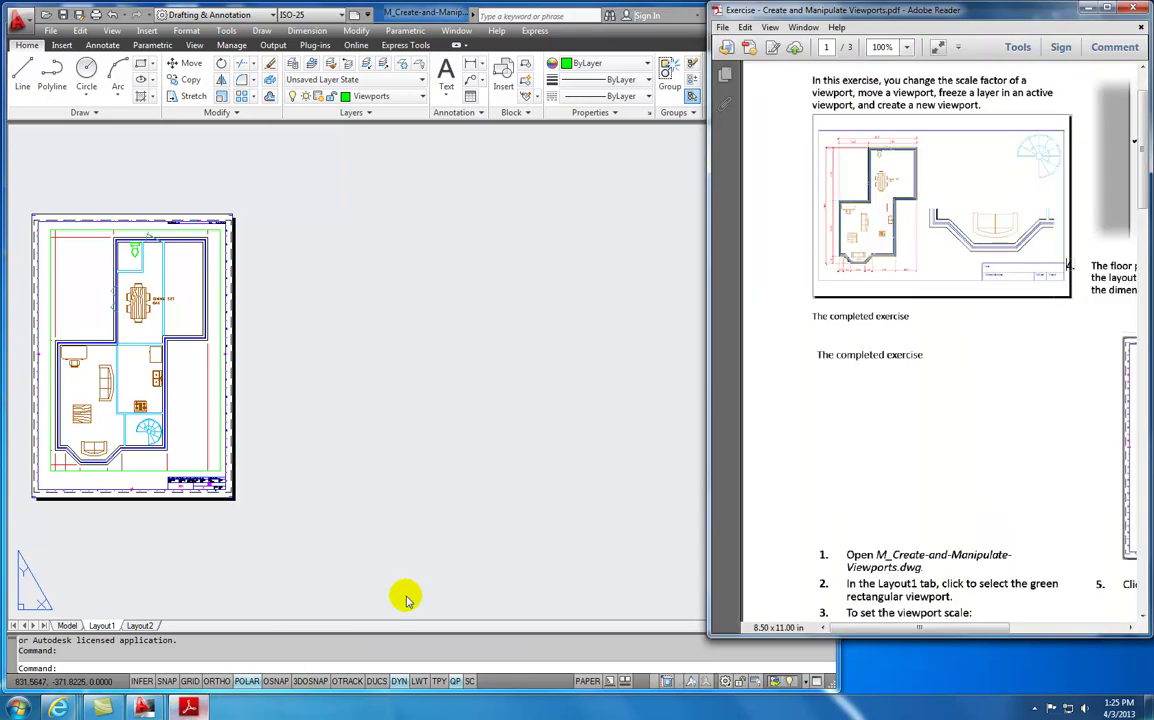
scroll(1146, 148, "up", 2)
scroll(1146, 148, "up", 1)
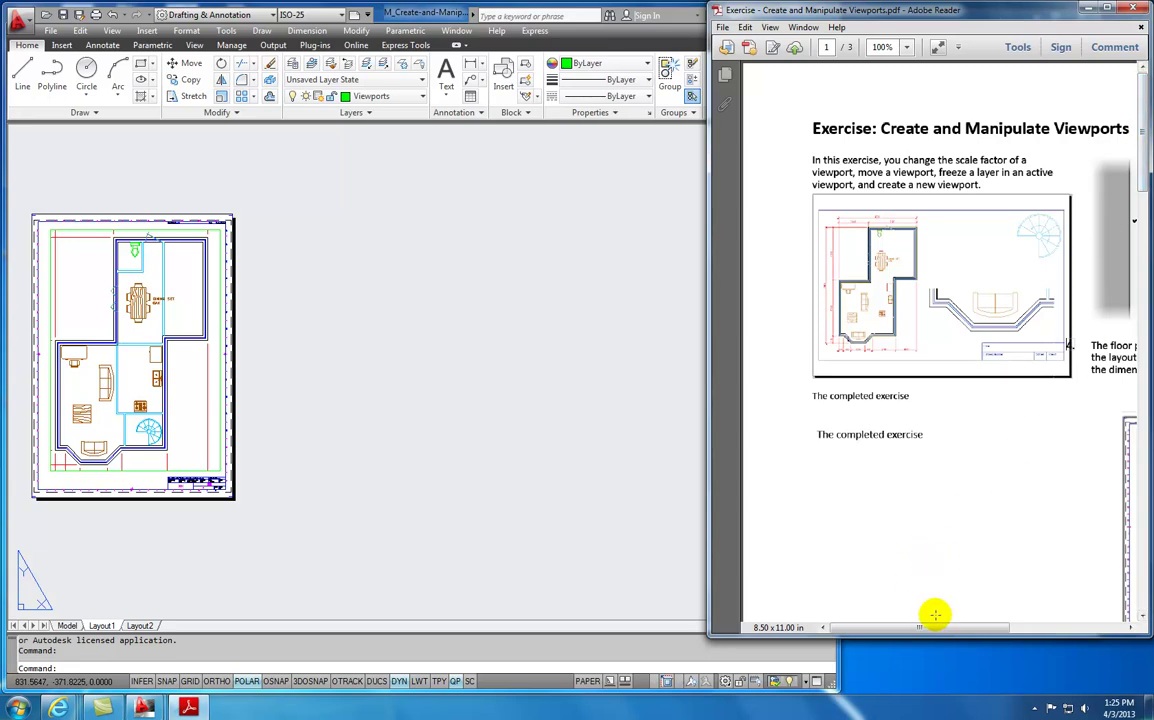
mouse_move(932, 627)
left_mouse_down()
mouse_move(953, 626)
mouse_move(922, 627)
left_mouse_up()
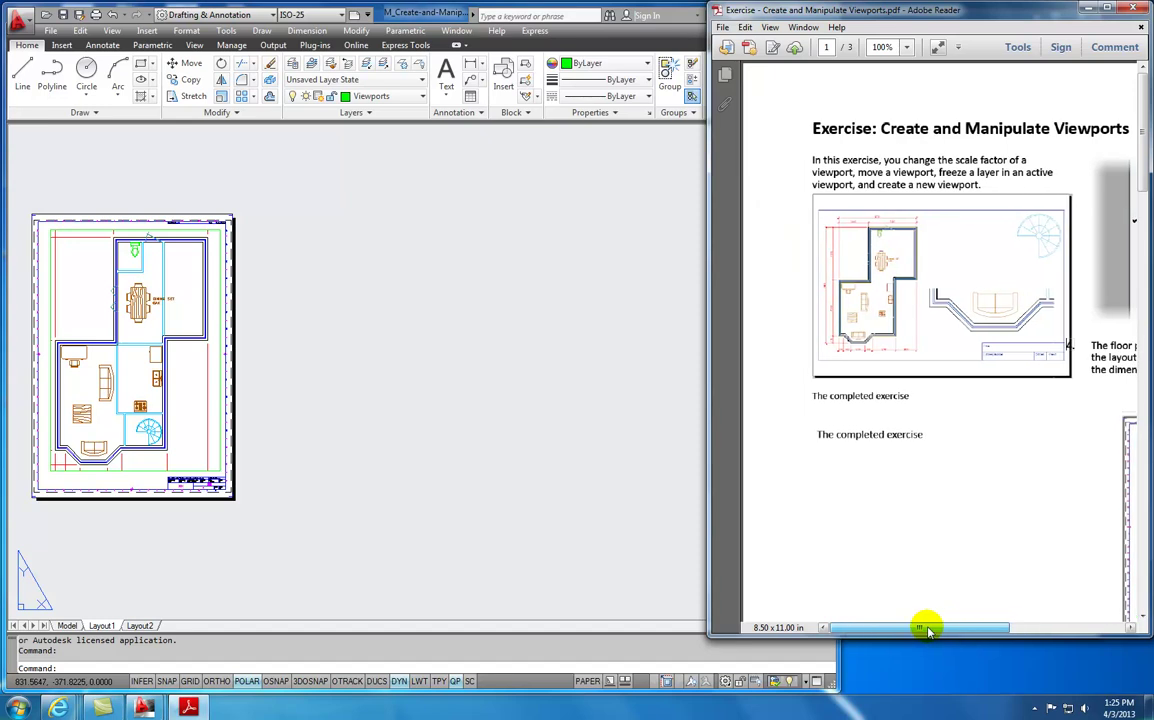
left_click_drag(1145, 170, 1137, 252)
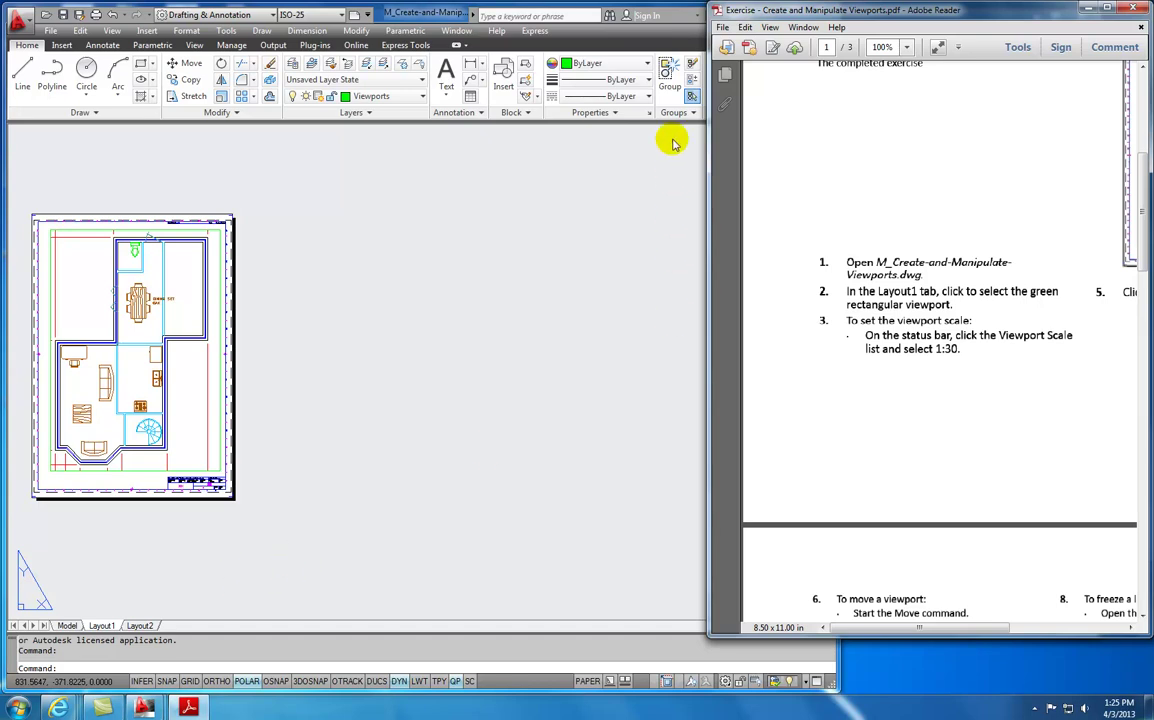
Return to AutoCAD and examine the Layout1 sheet, including its title block and the green floor plan viewport.
left_click(360, 18)
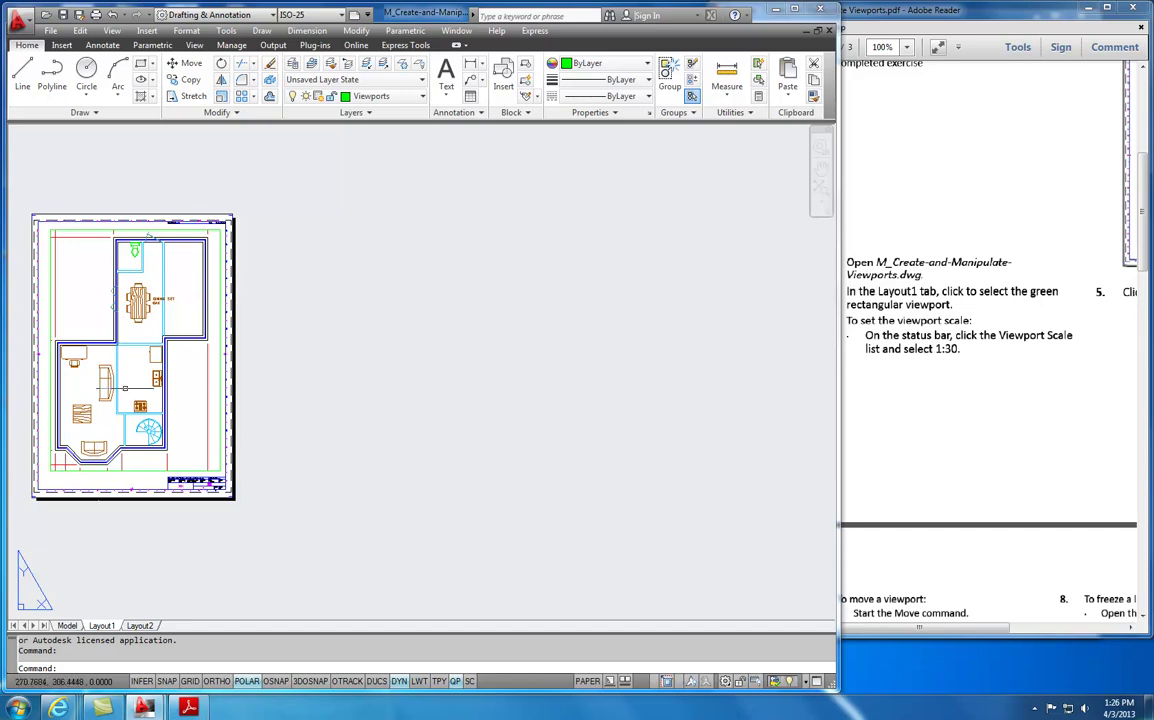
left_click(108, 361)
middle_click_drag(108, 361, 317, 362)
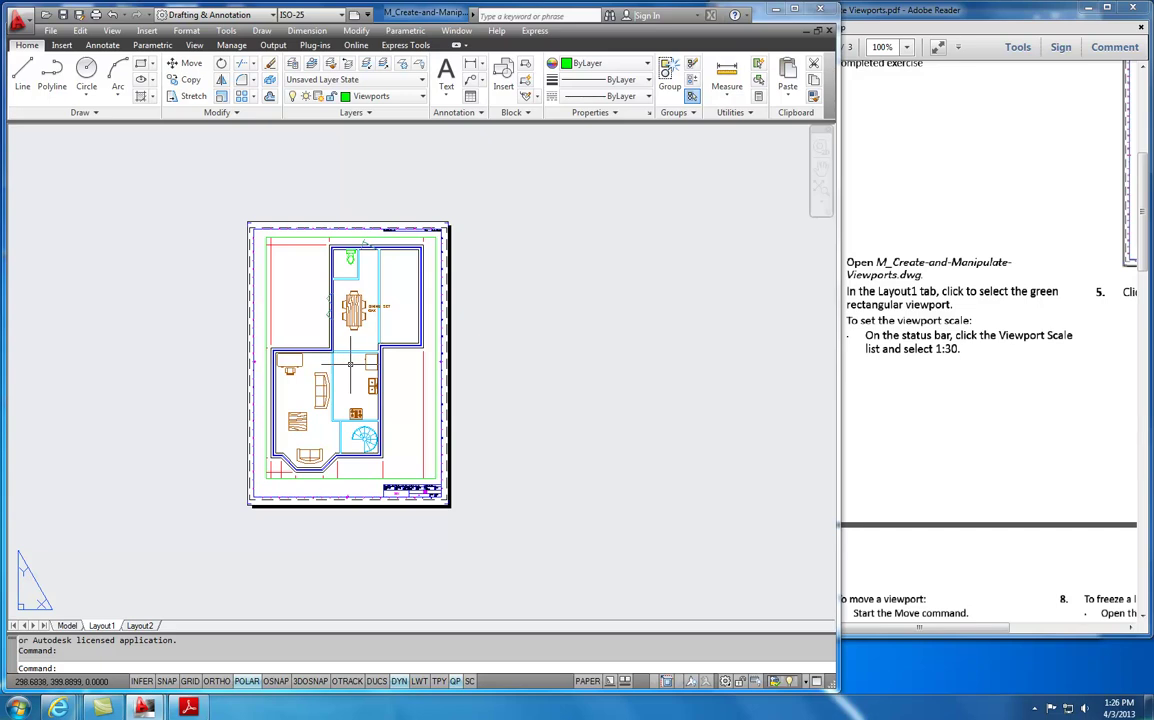
scroll(350, 364, "up", 2)
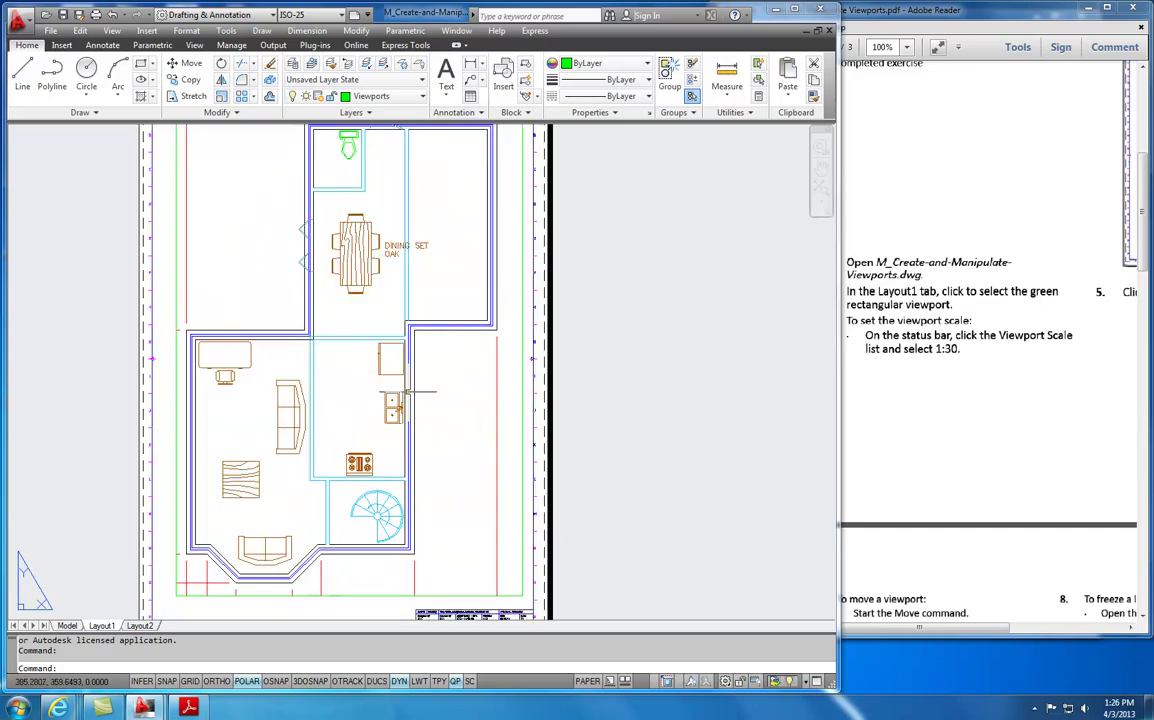
middle_click_drag(437, 441, 451, 330)
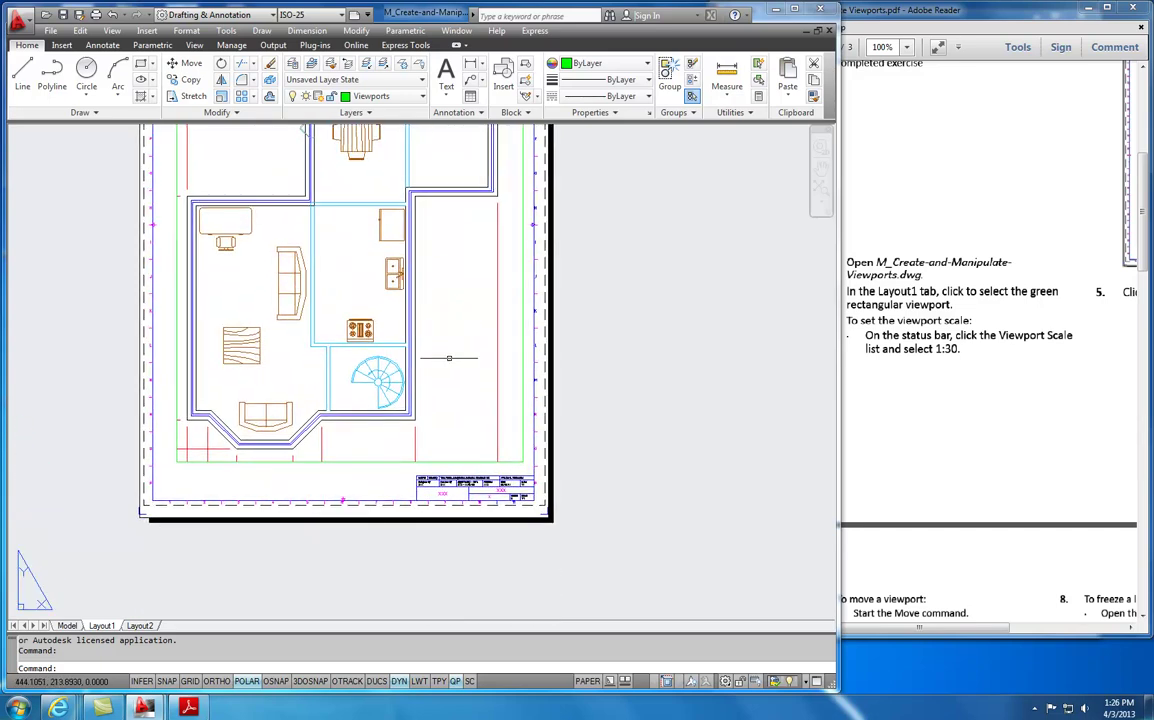
scroll(474, 492, "up", 2)
scroll(474, 492, "up", 3)
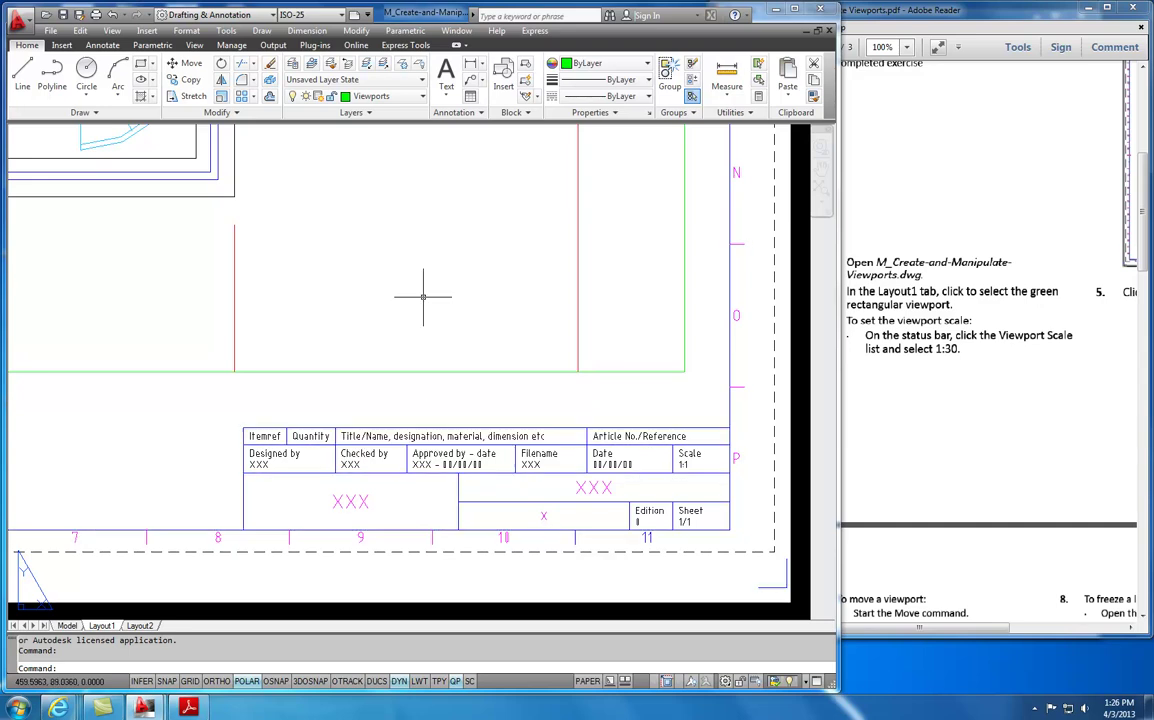
scroll(420, 295, "down", 3)
scroll(419, 292, "down", 2)
middle_click_drag(372, 378, 418, 446)
middle_click_drag(424, 318, 443, 528)
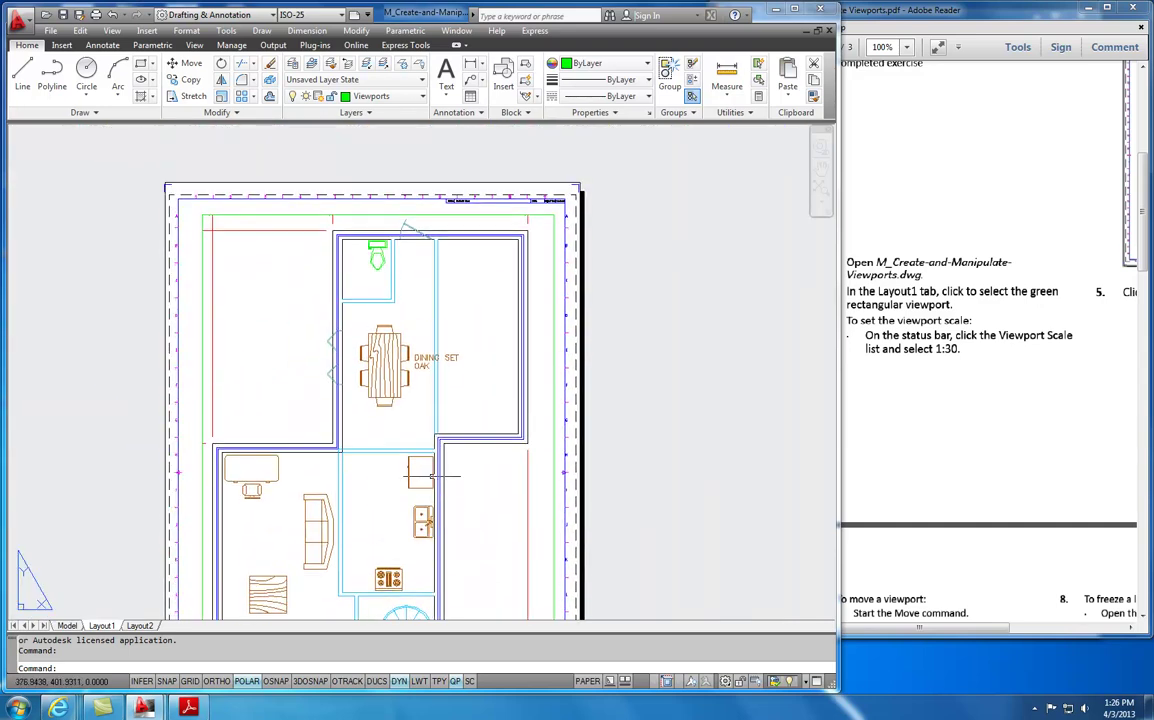
scroll(443, 466, "down", 2)
middle_click_drag(443, 466, 430, 363)
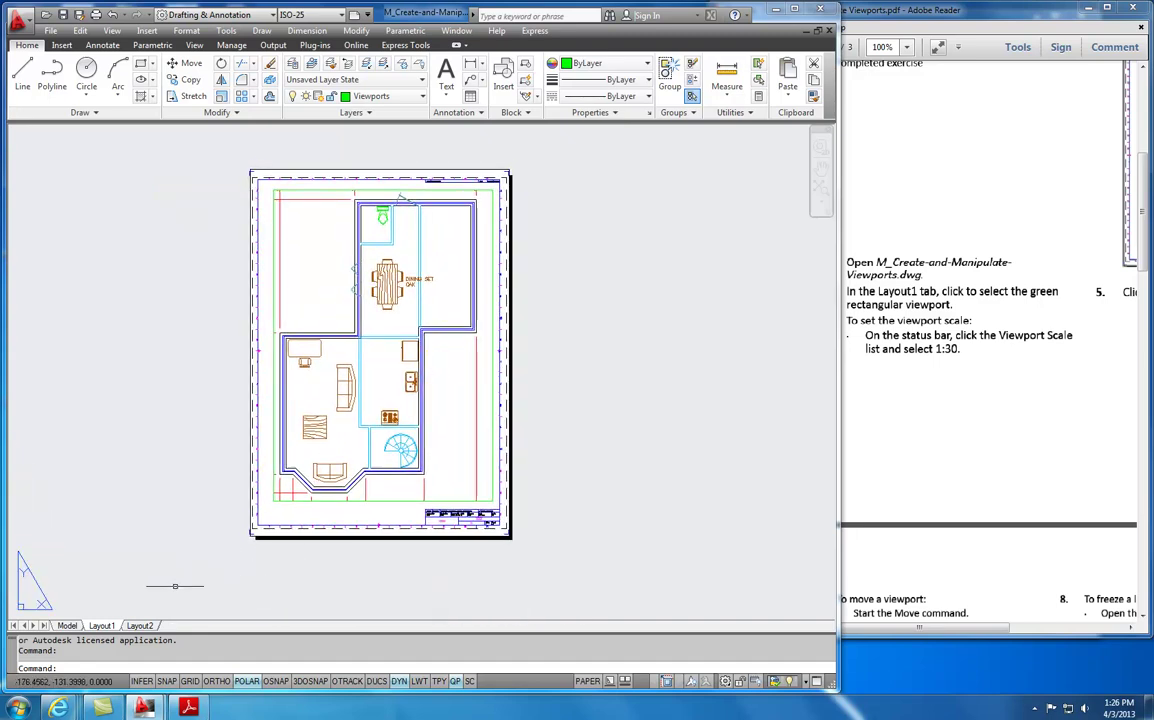
Compare the floor plan in model space with the Layout1 and Layout2 sheets, ending on Layout1.
mouse_move(68, 625)
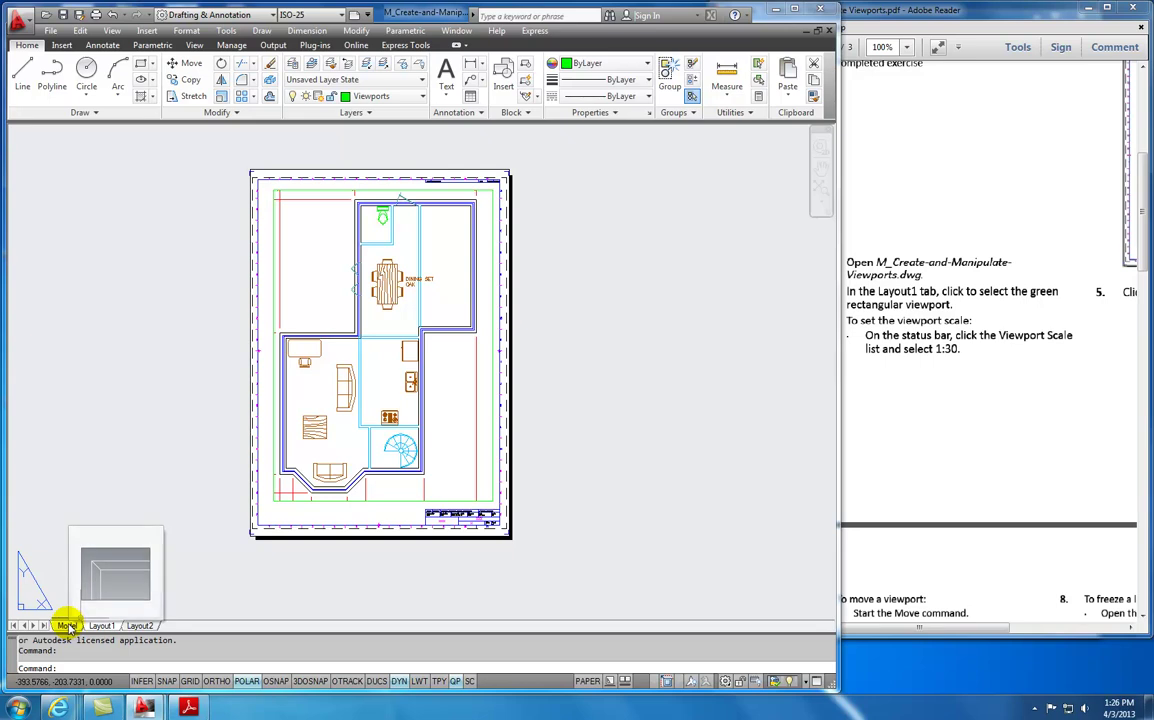
left_click(67, 625)
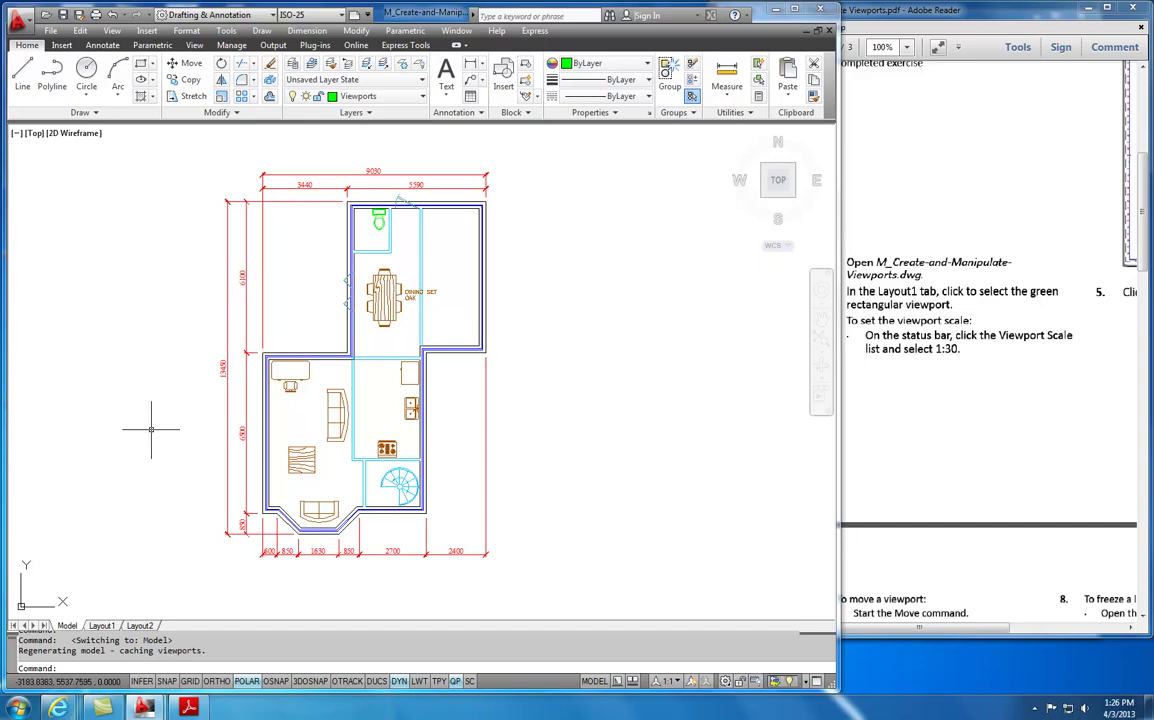
left_click(105, 630)
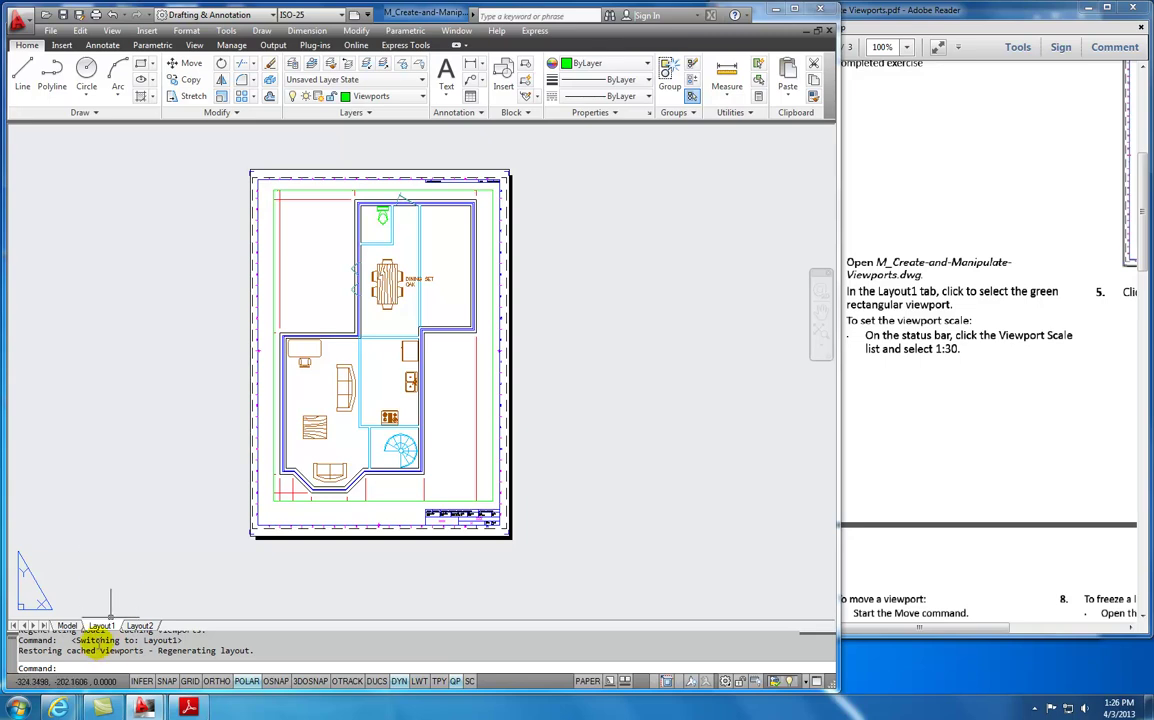
left_click(139, 625)
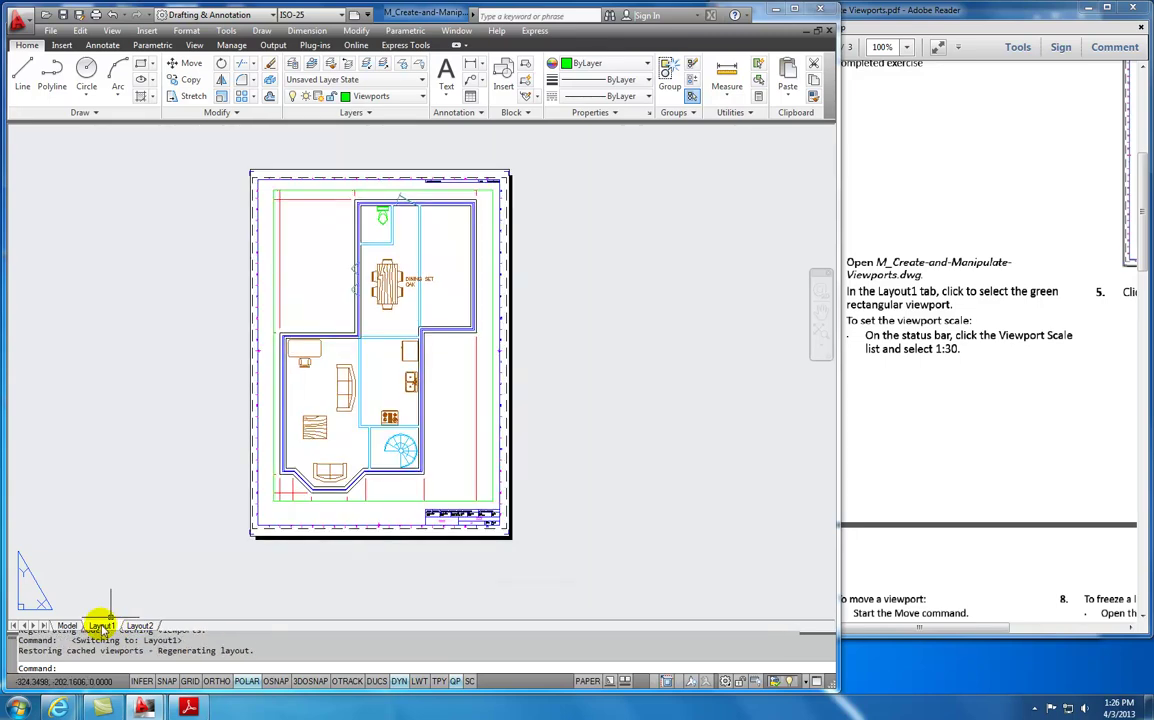
left_click(63, 625)
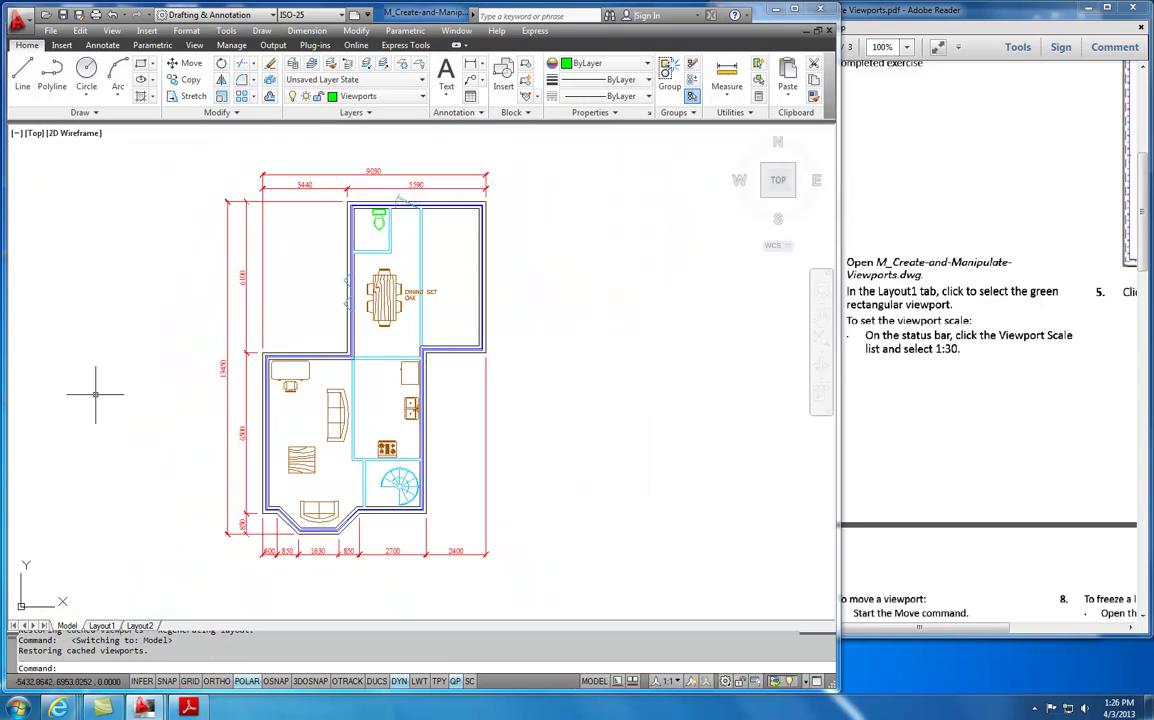
left_click(98, 620)
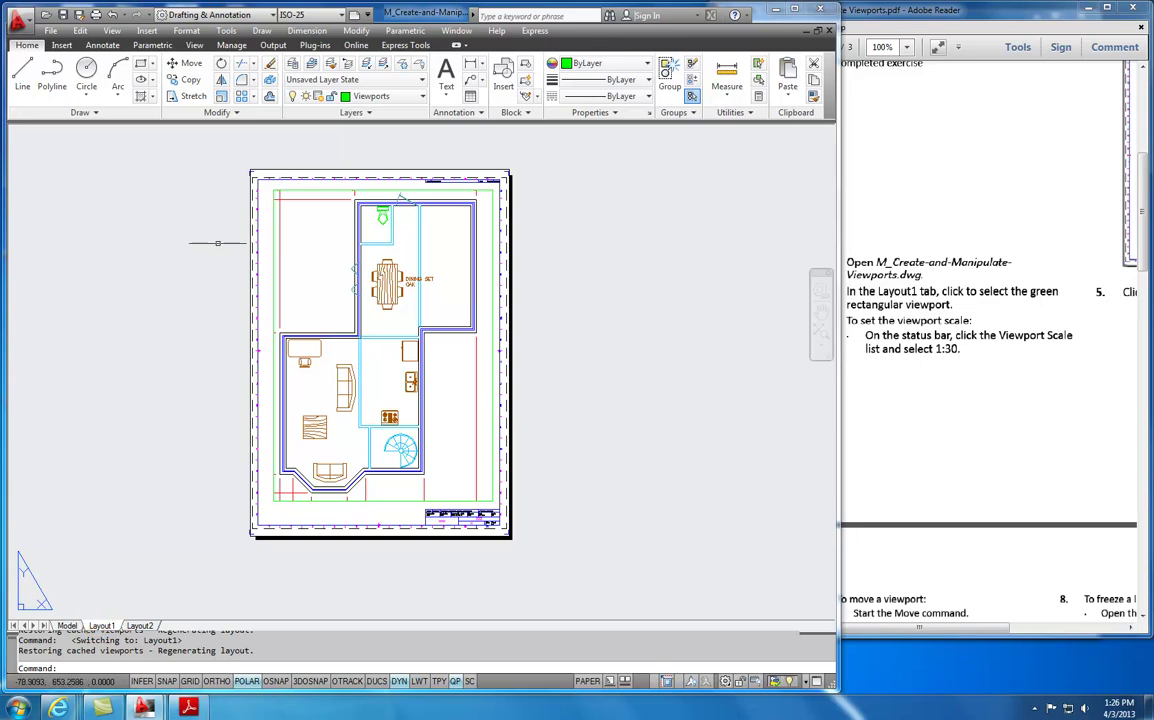
left_click(136, 625)
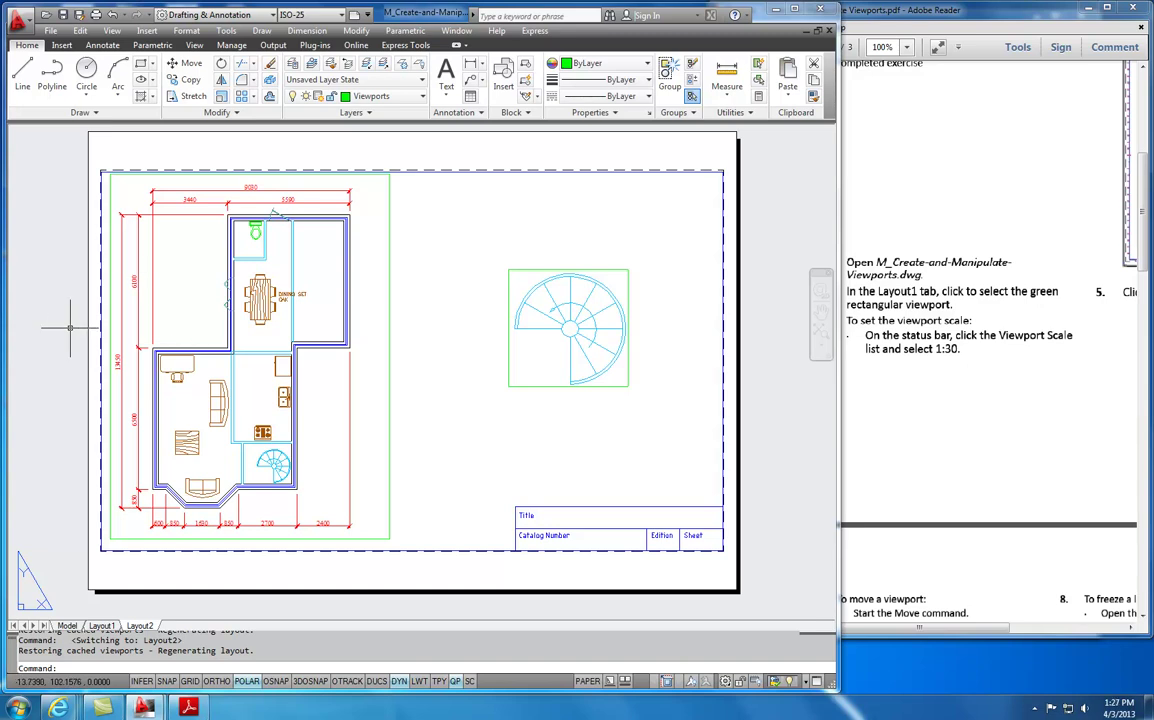
left_click(99, 625)
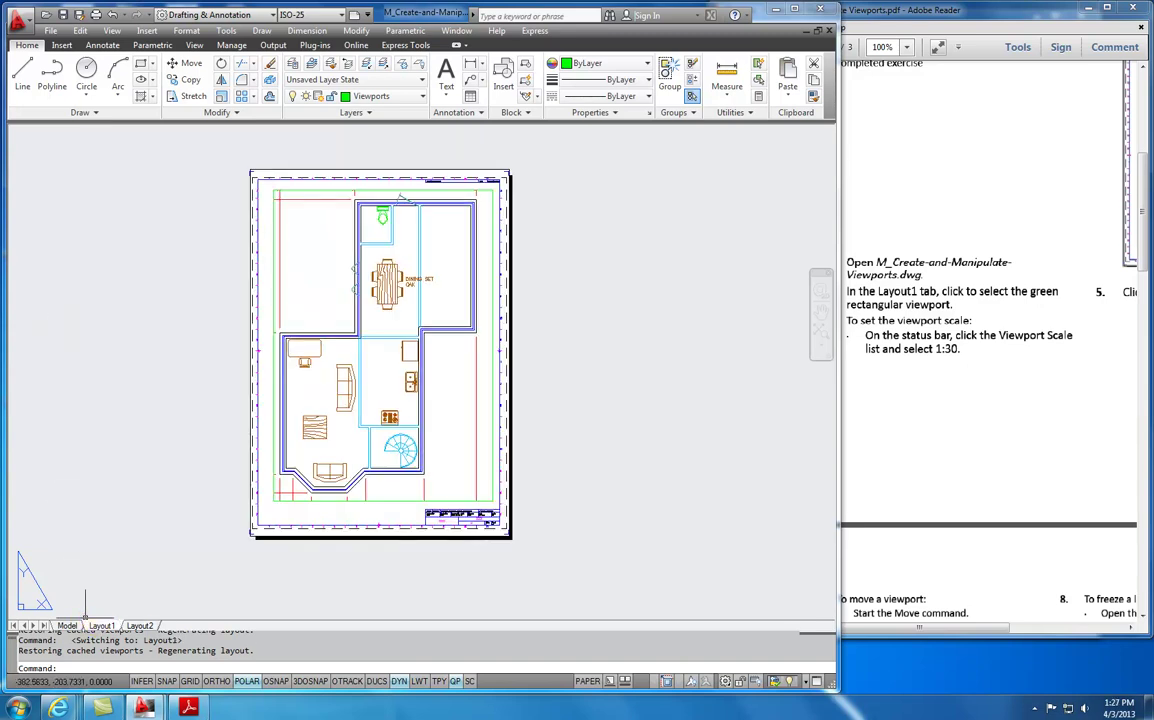
Alternate between paper space and model space in Layout1's green floor plan viewport, leaving its model space active.
left_click(884, 438)
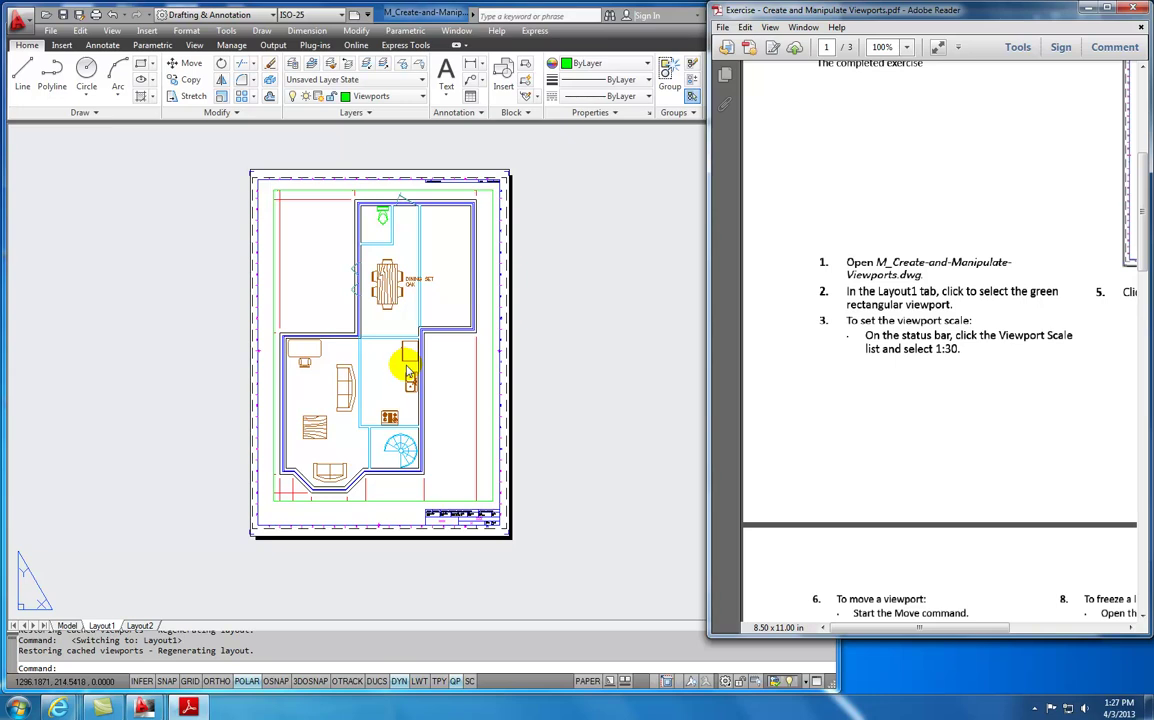
double_click(315, 285)
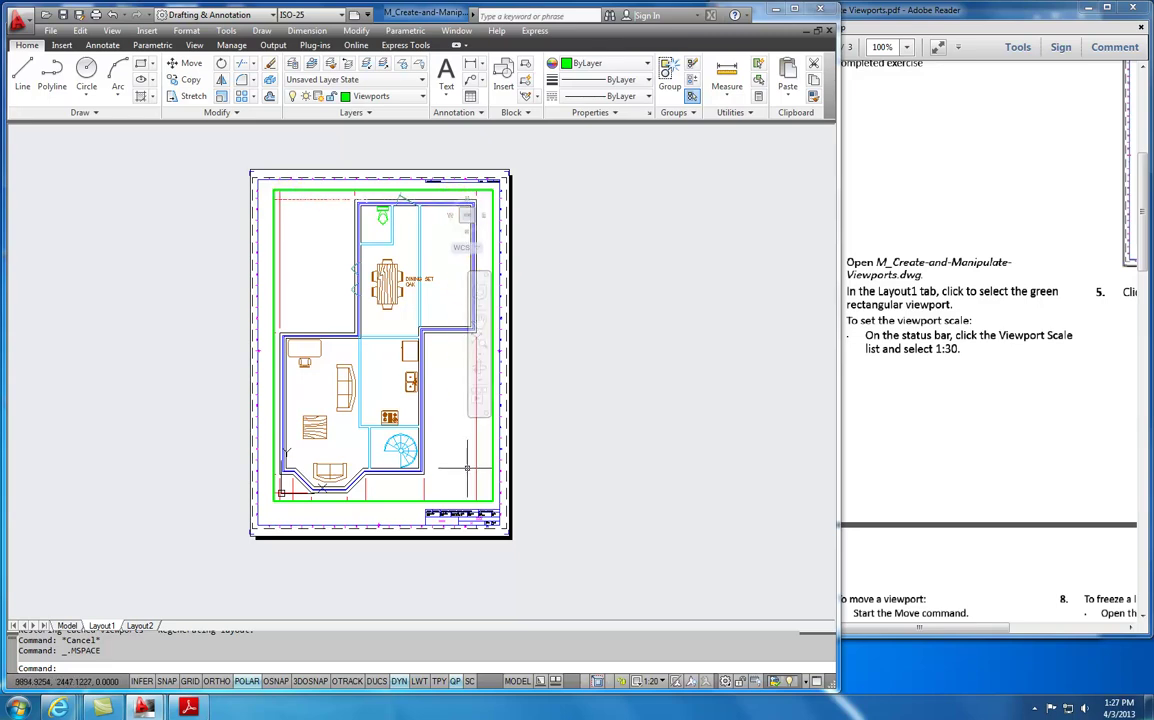
double_click(594, 342)
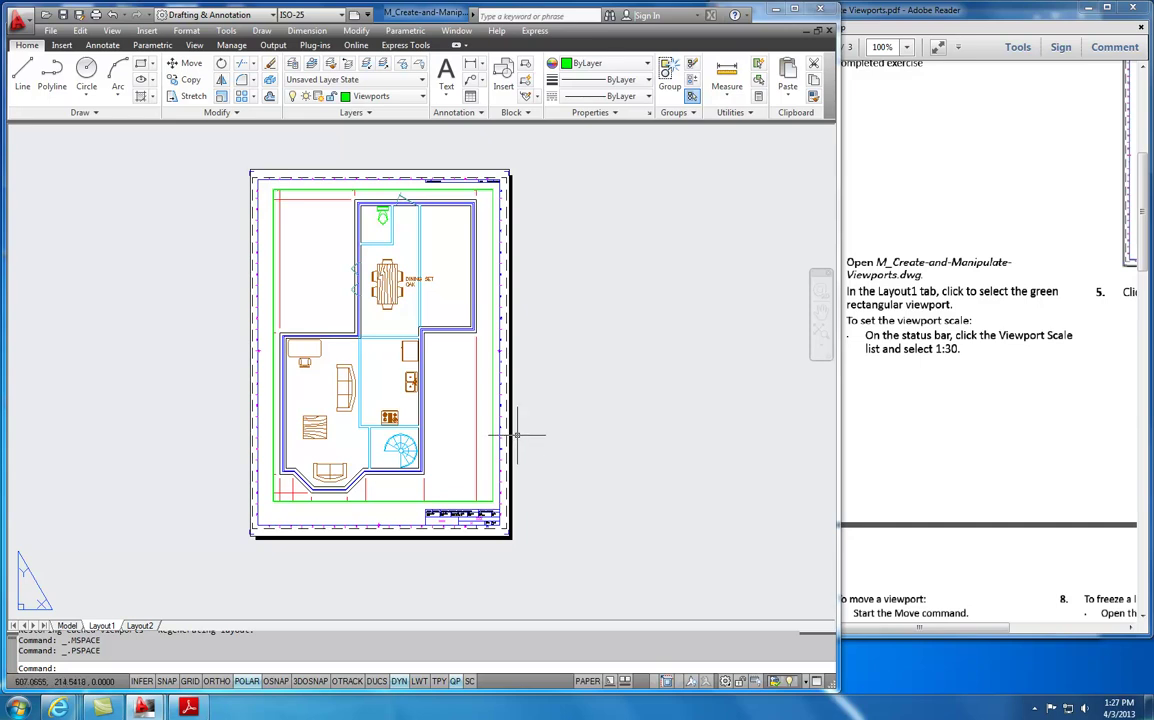
left_click(587, 681)
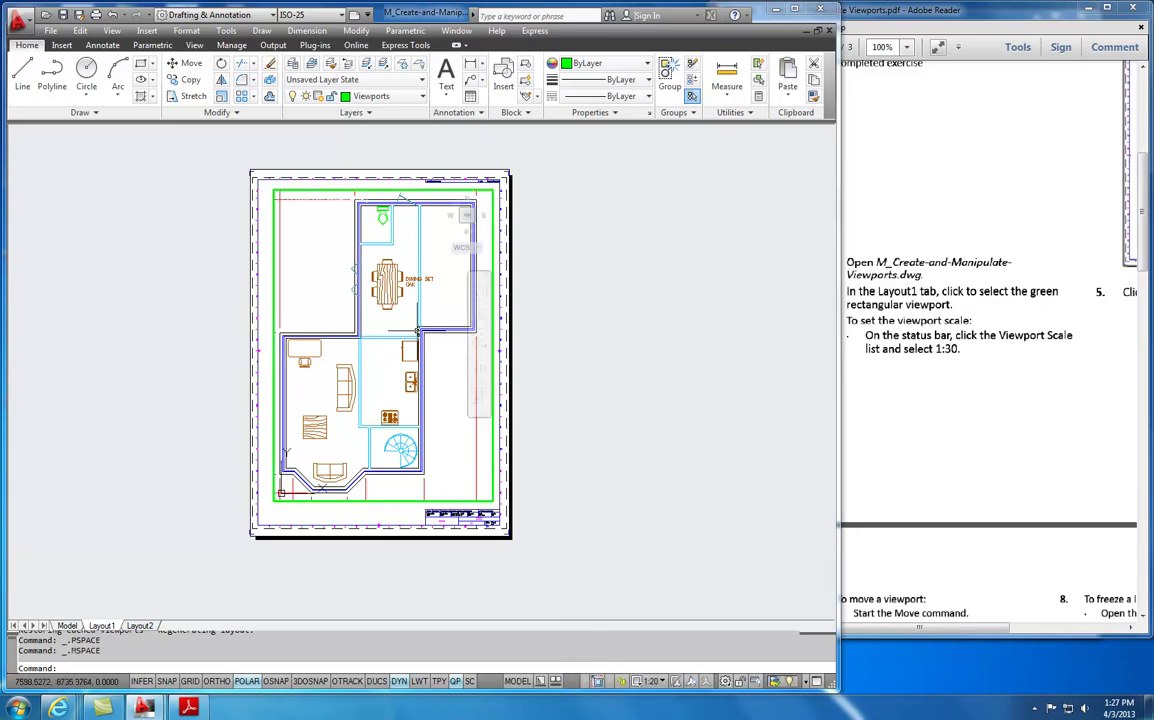
mouse_move(417, 330)
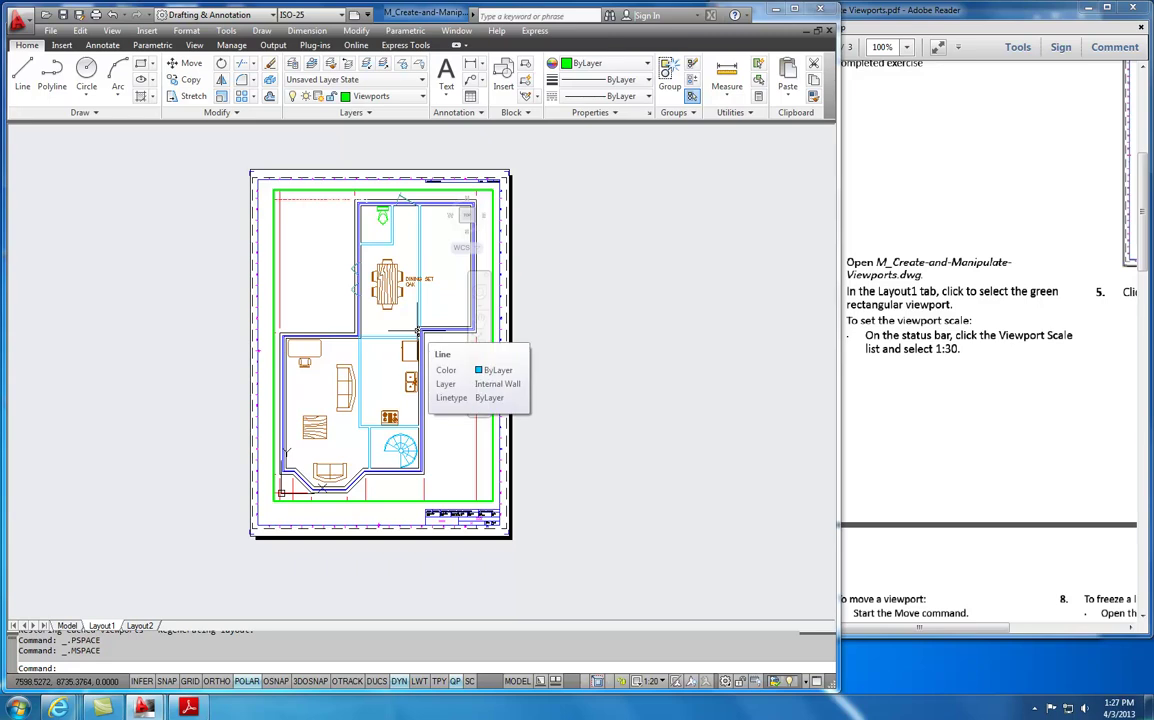
left_click(517, 681)
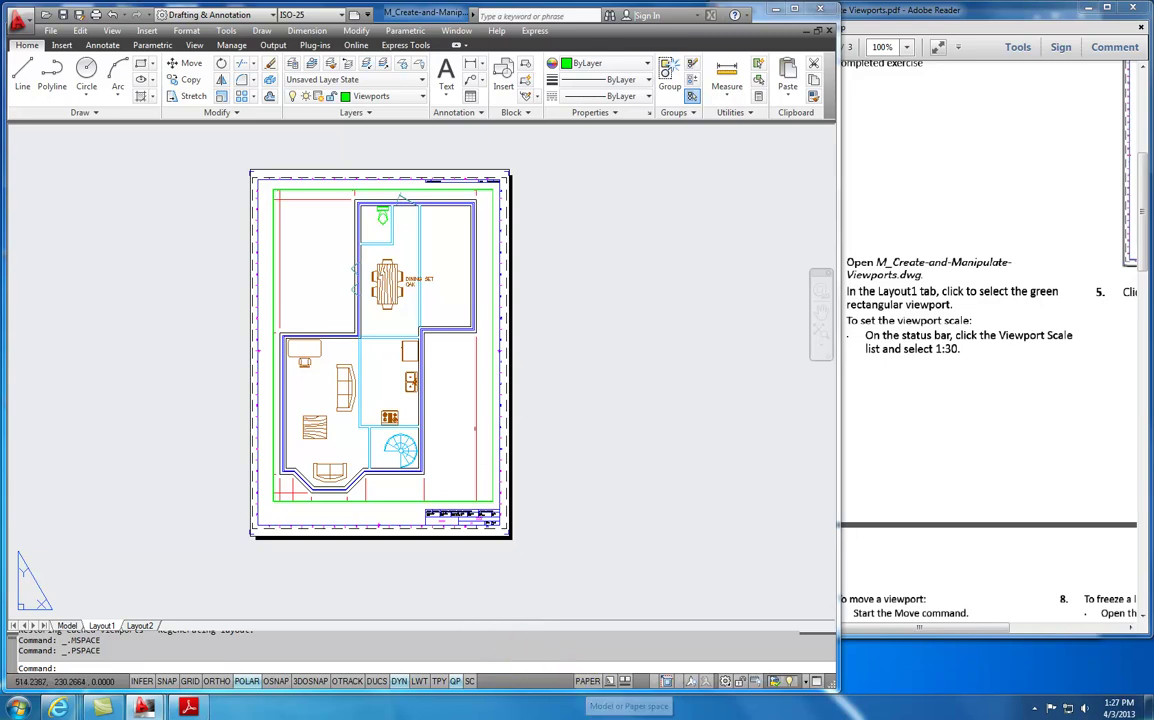
double_click(463, 400)
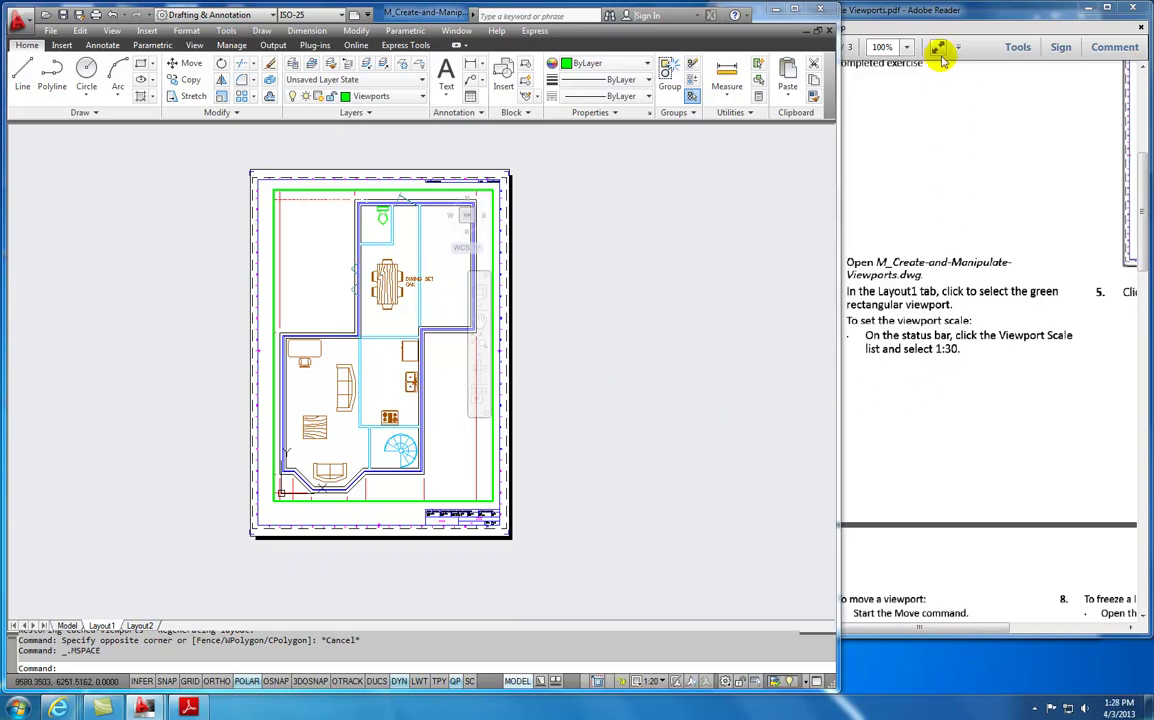
Narrow the exercise window in Adobe Reader to uncover more of the drawing, and return to AutoCAD.
left_click(927, 9)
left_click_drag(707, 209, 801, 212)
left_click_drag(774, 218, 745, 232)
left_click_drag(963, 645, 990, 645)
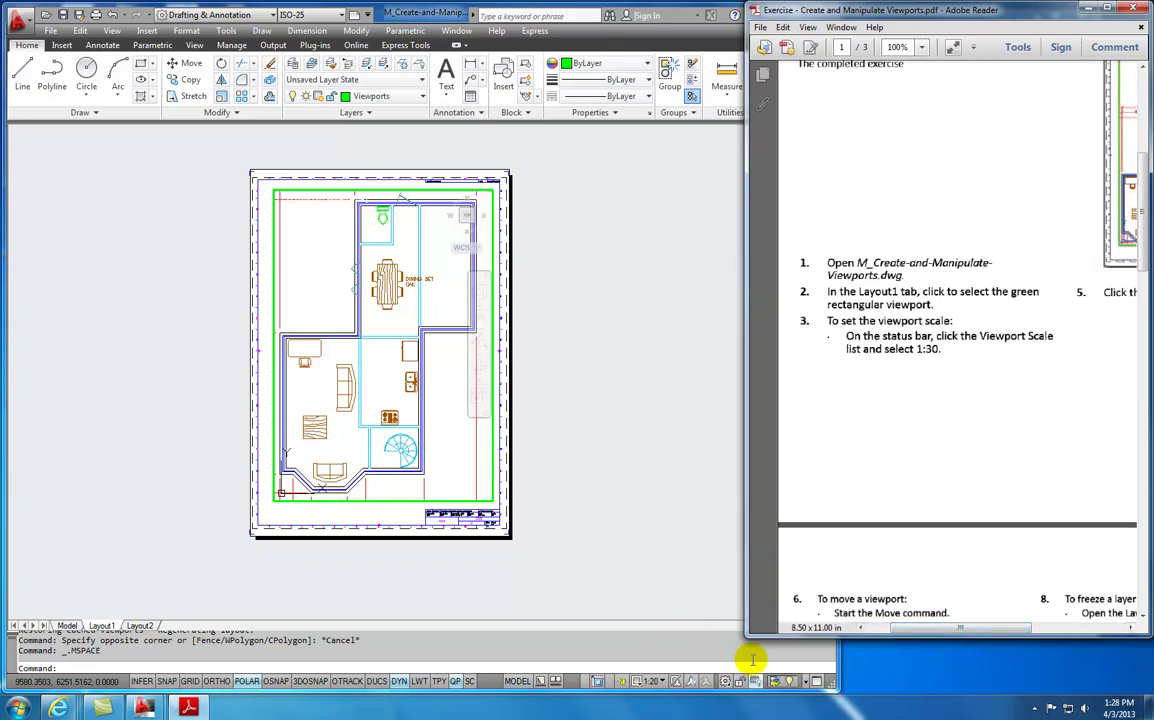
left_click(651, 511)
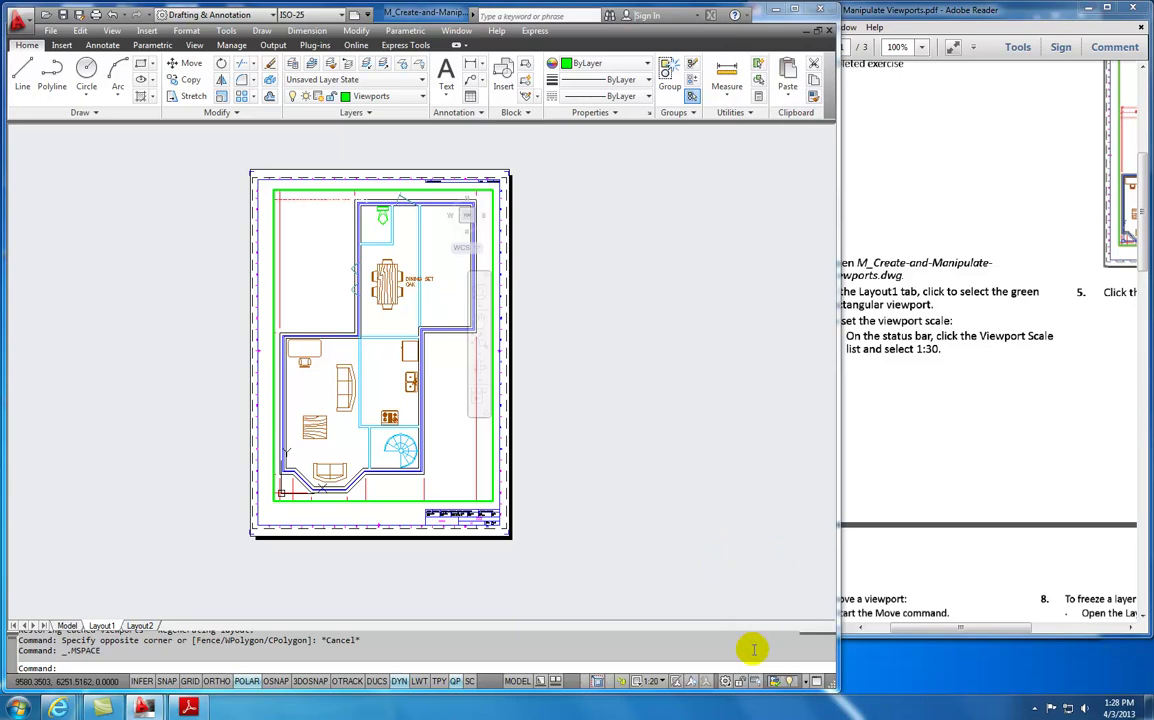
Set the scale of Layout1's green floor plan viewport to 1:30 and center the plan within it.
left_click(659, 682)
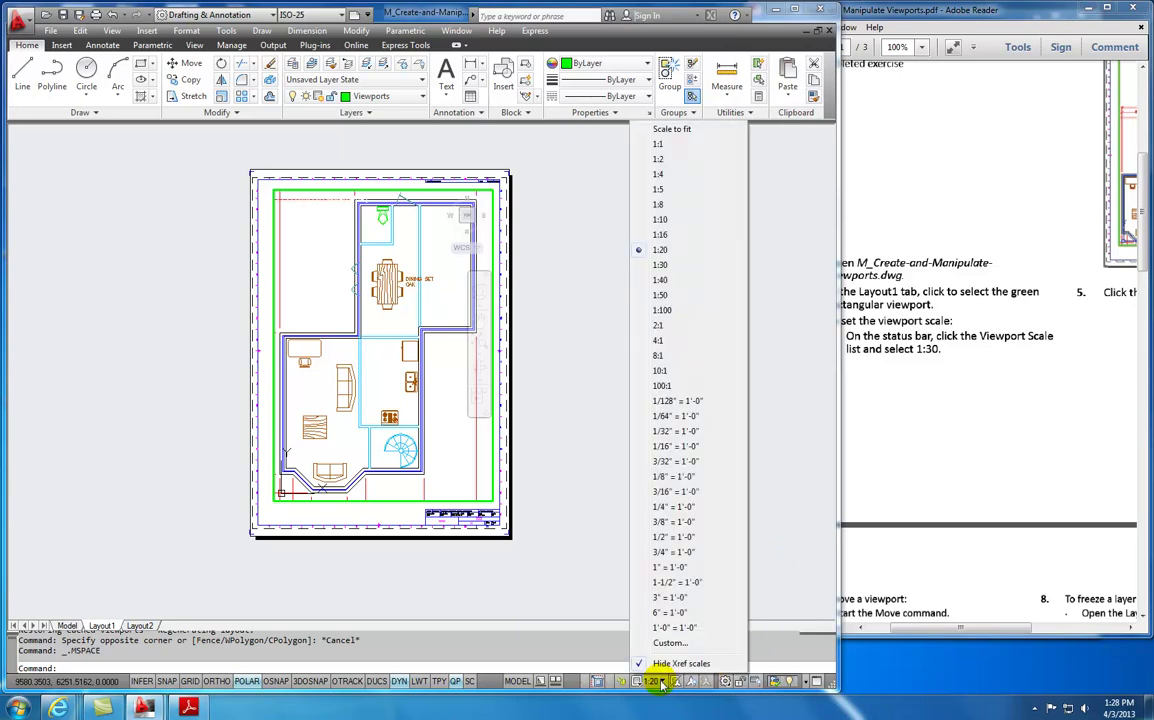
left_click(660, 266)
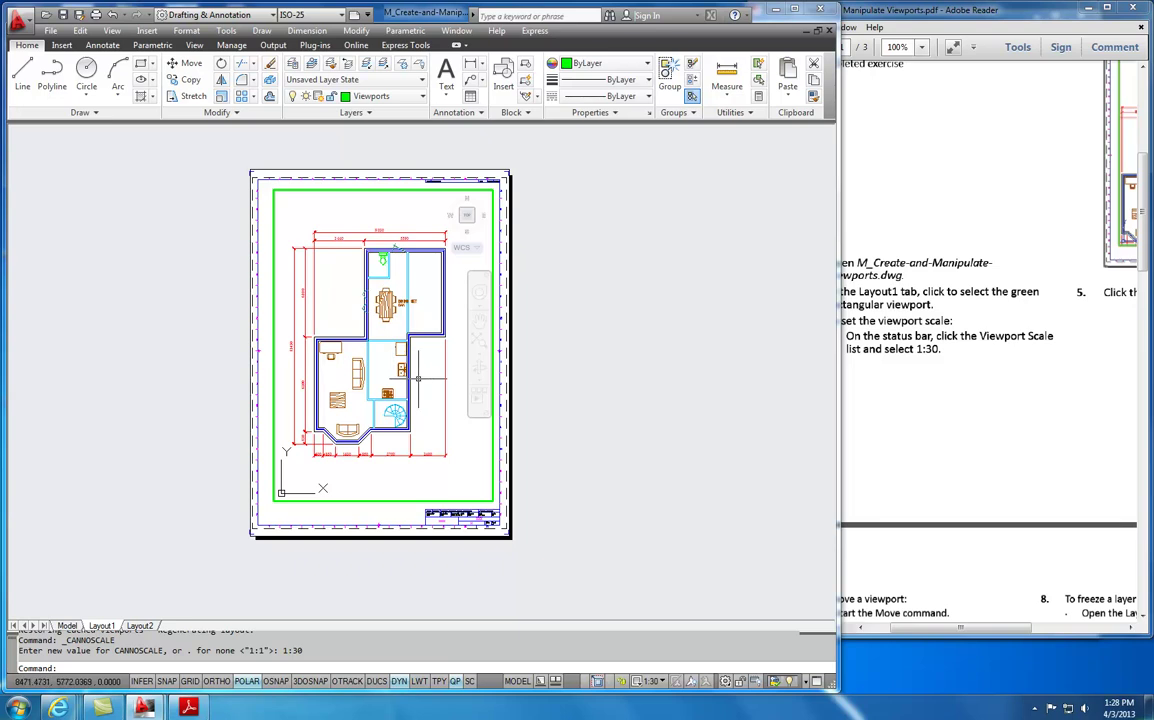
middle_click_drag(418, 378, 425, 379)
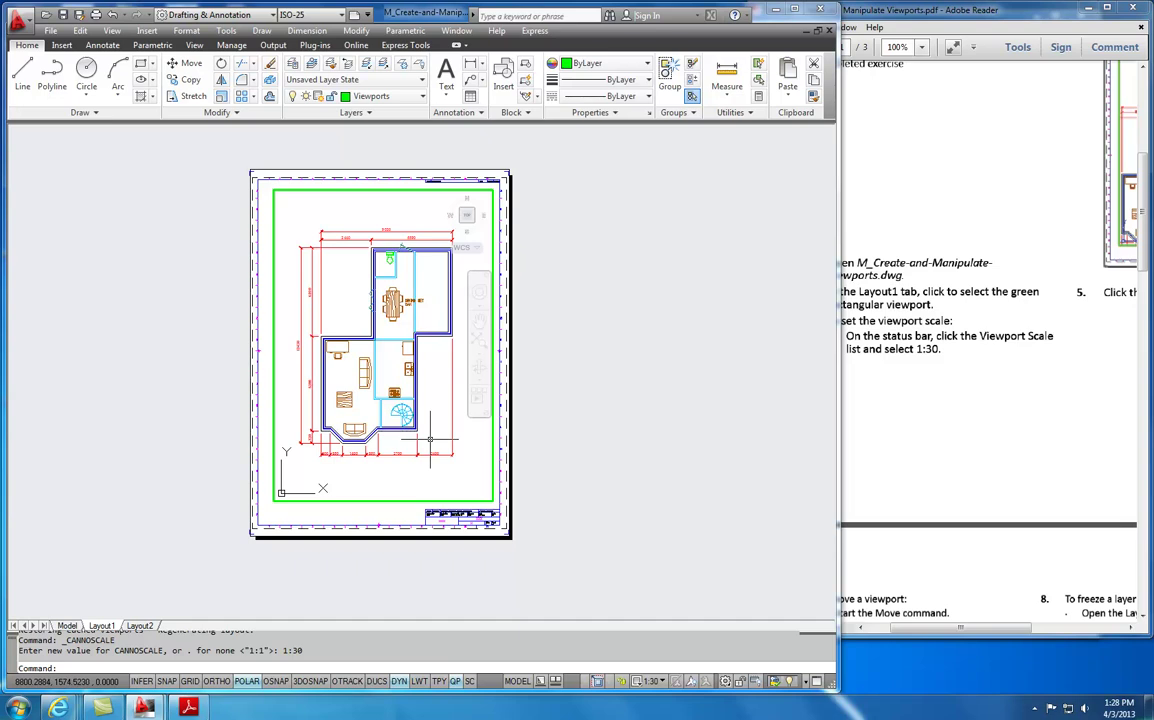
Switch to Adobe Reader and read exercise steps 4 and 5, comparing the pictured floor plan with the sheet.
left_click(895, 407)
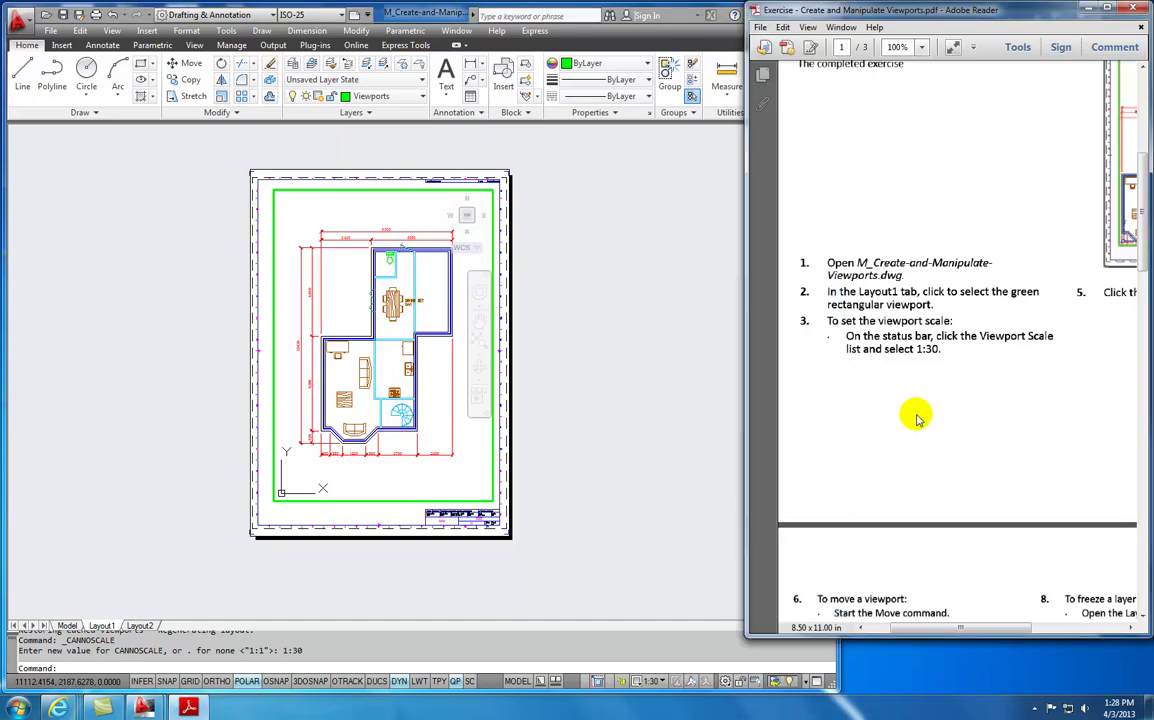
scroll(958, 627, "right", 5)
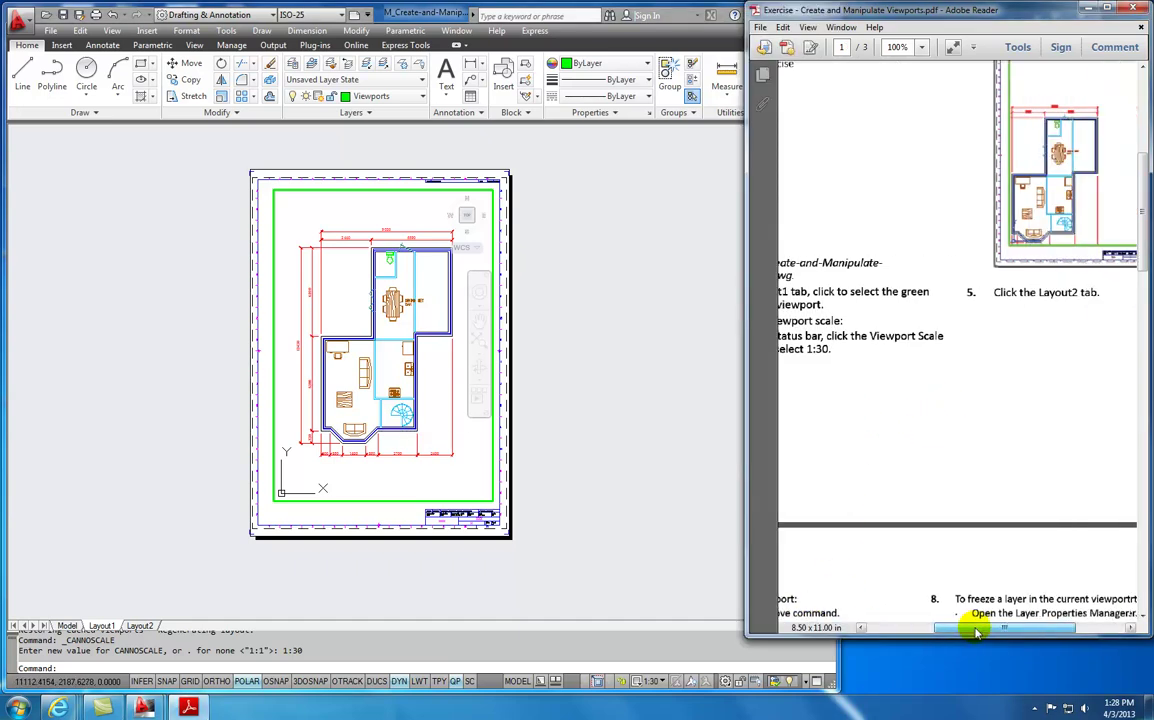
scroll(952, 497, "up", 1)
scroll(952, 497, "up", 5)
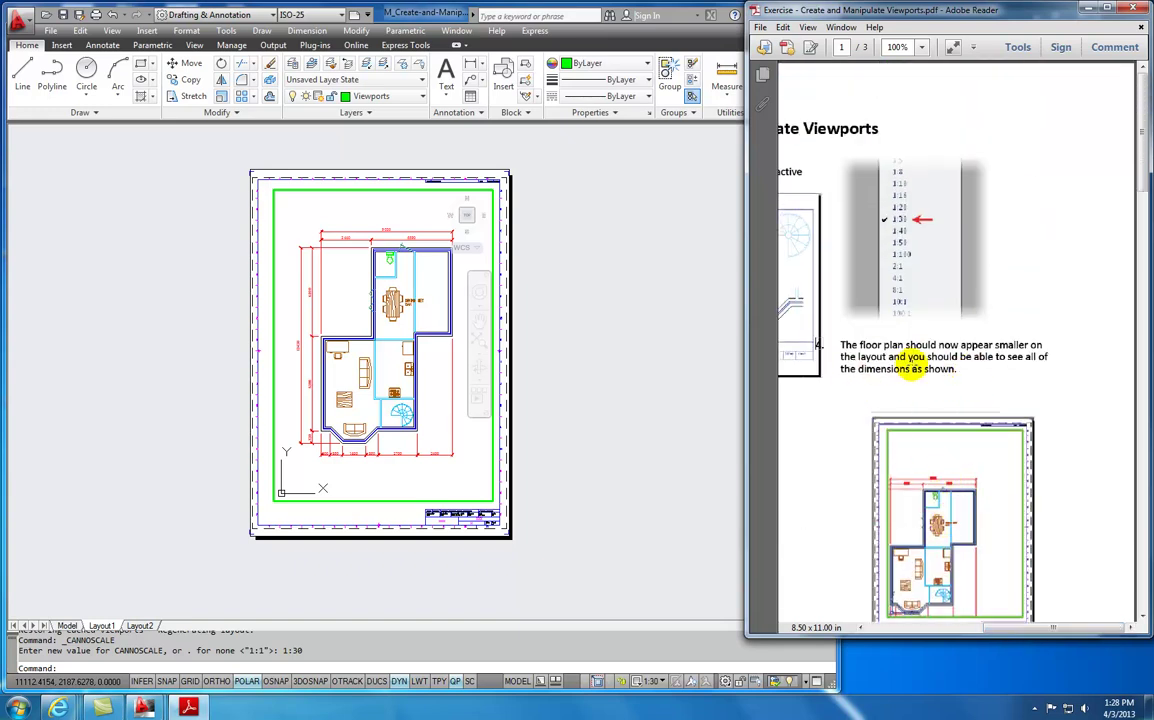
scroll(935, 378, "down", 3)
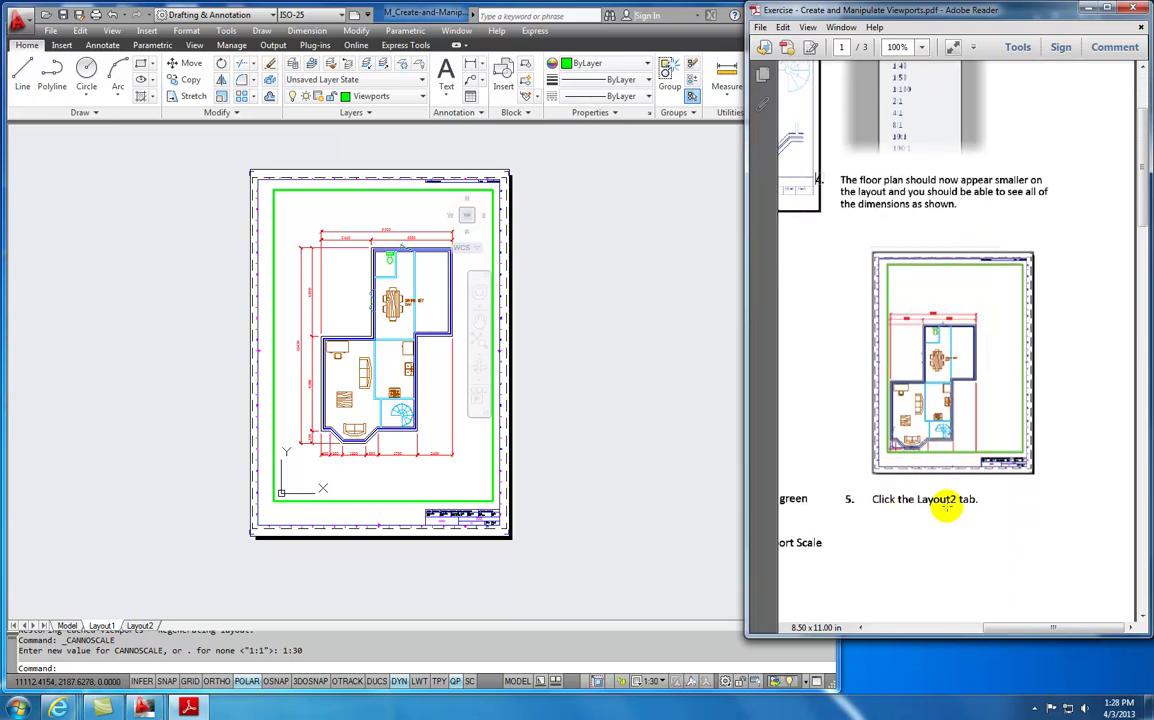
Return to AutoCAD, open Layout2, and fit the whole sheet with its two viewports in view.
left_click(141, 625)
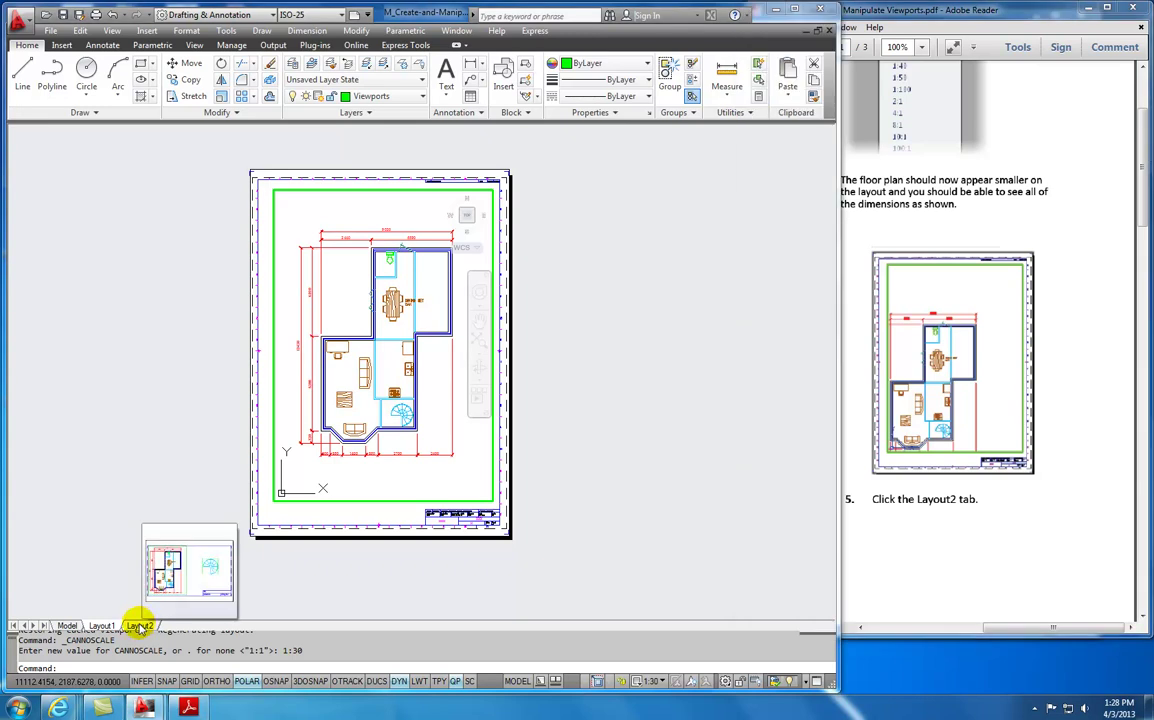
left_click(141, 625)
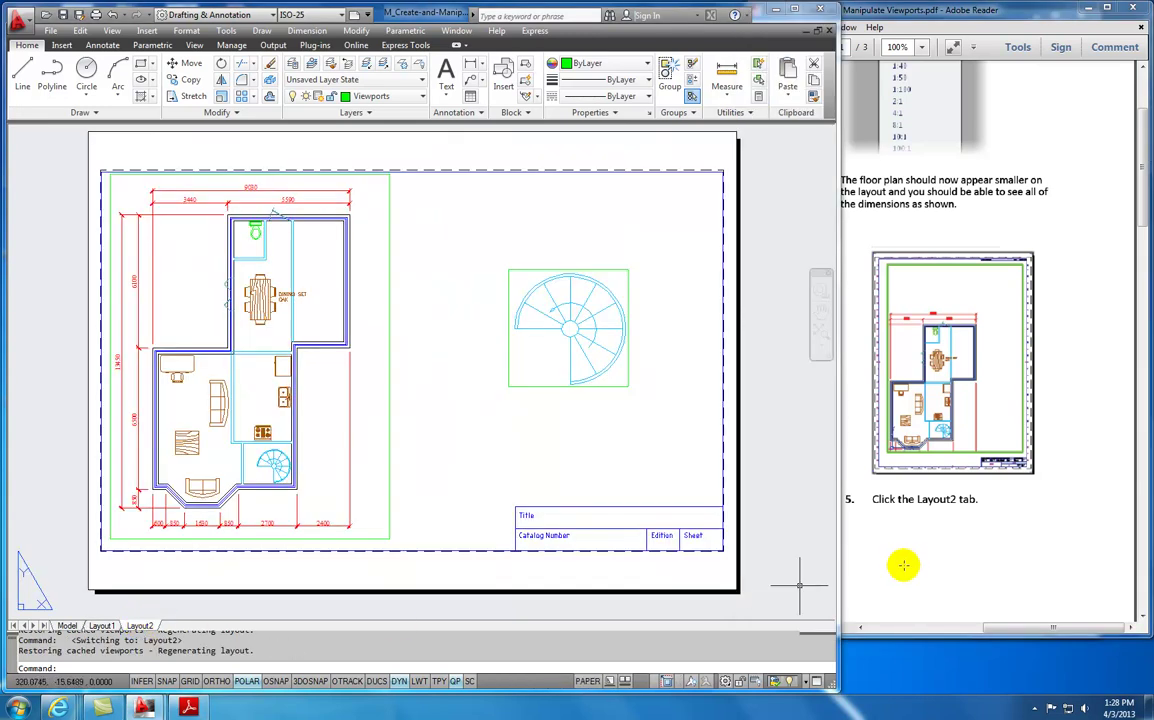
scroll(903, 566, "down", 6)
scroll(489, 407, "up", 5)
scroll(574, 461, "up", 3)
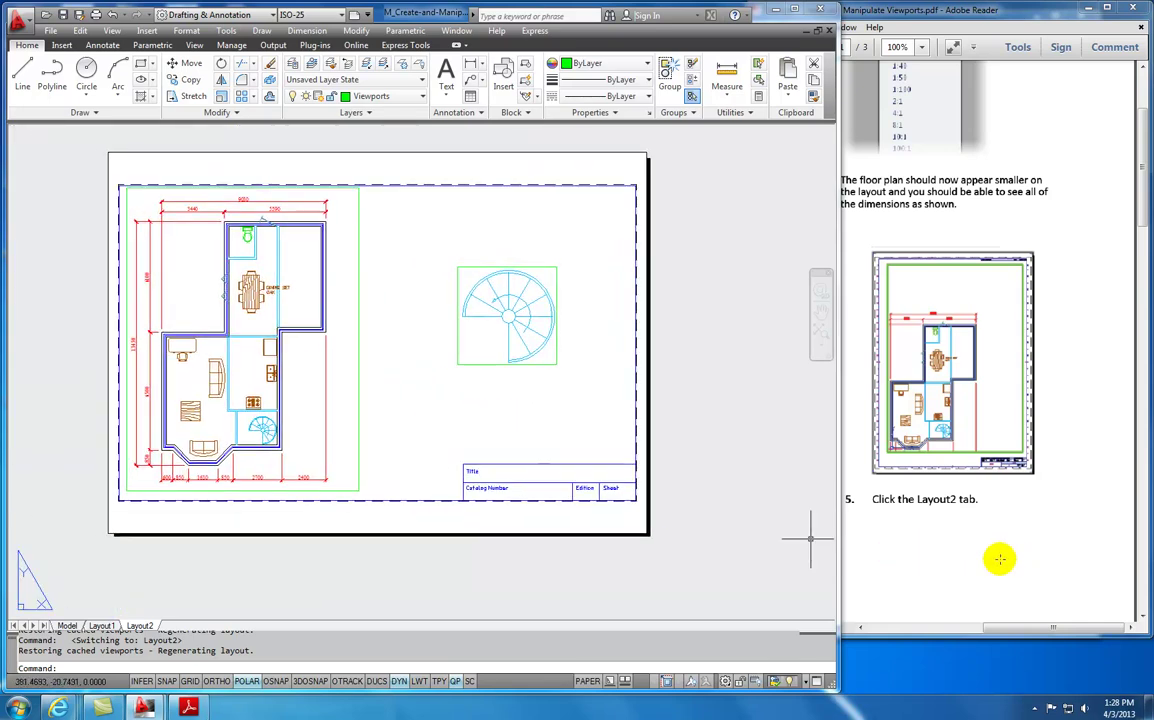
Switch to Adobe Reader and read exercise step 6 about moving the circular staircase viewport.
left_click(1014, 558)
scroll(960, 620, "down", 5)
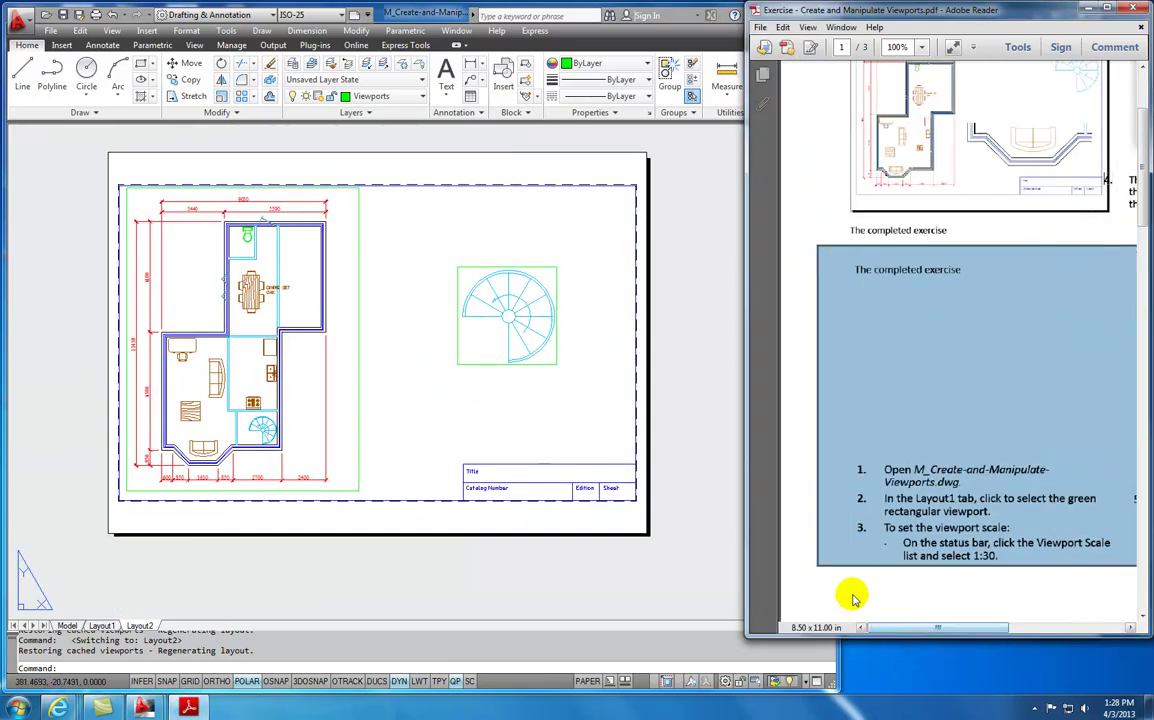
scroll(862, 595, "down", 8)
scroll(852, 595, "down", 2)
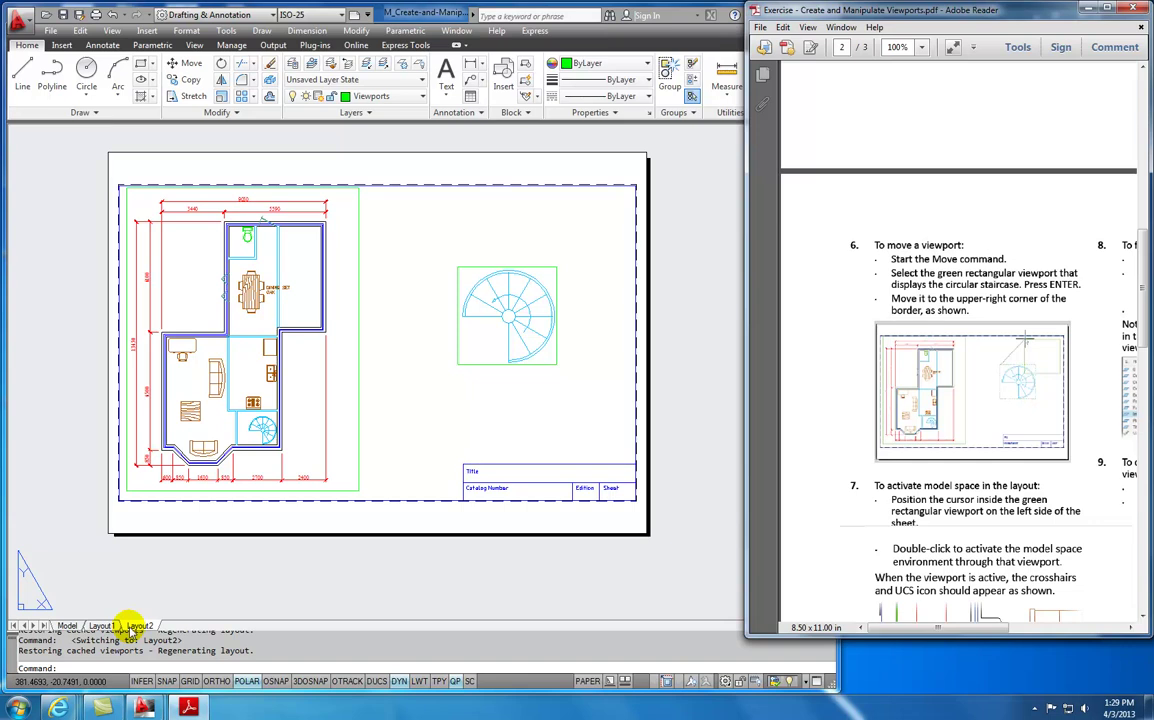
mouse_move(95, 625)
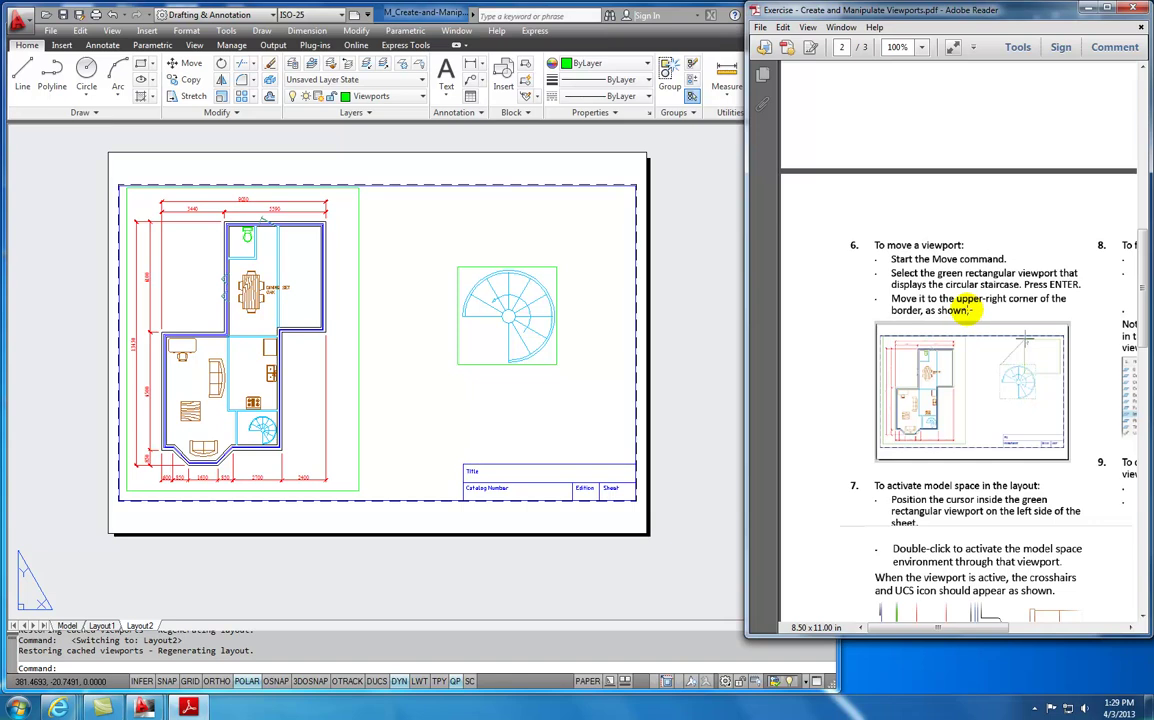
Move Layout2's circular staircase viewport by its upper-right corner to just inside the upper-right corner of the sheet border.
left_click(186, 67)
left_click(187, 68)
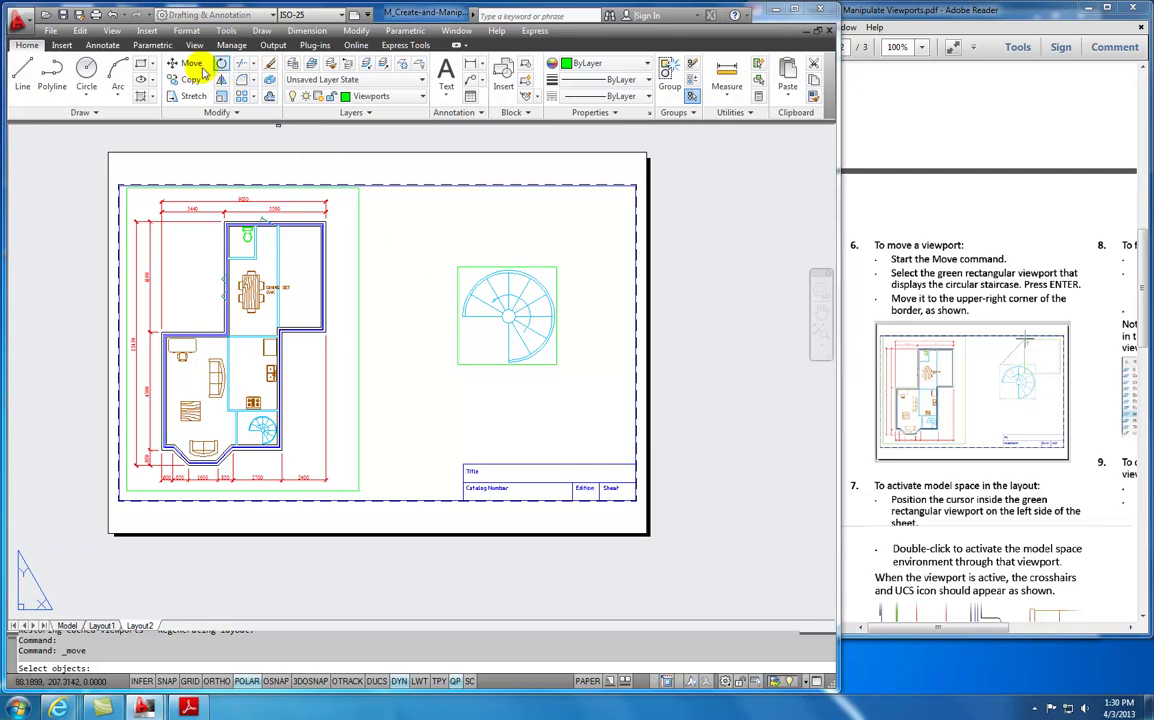
left_click(505, 267)
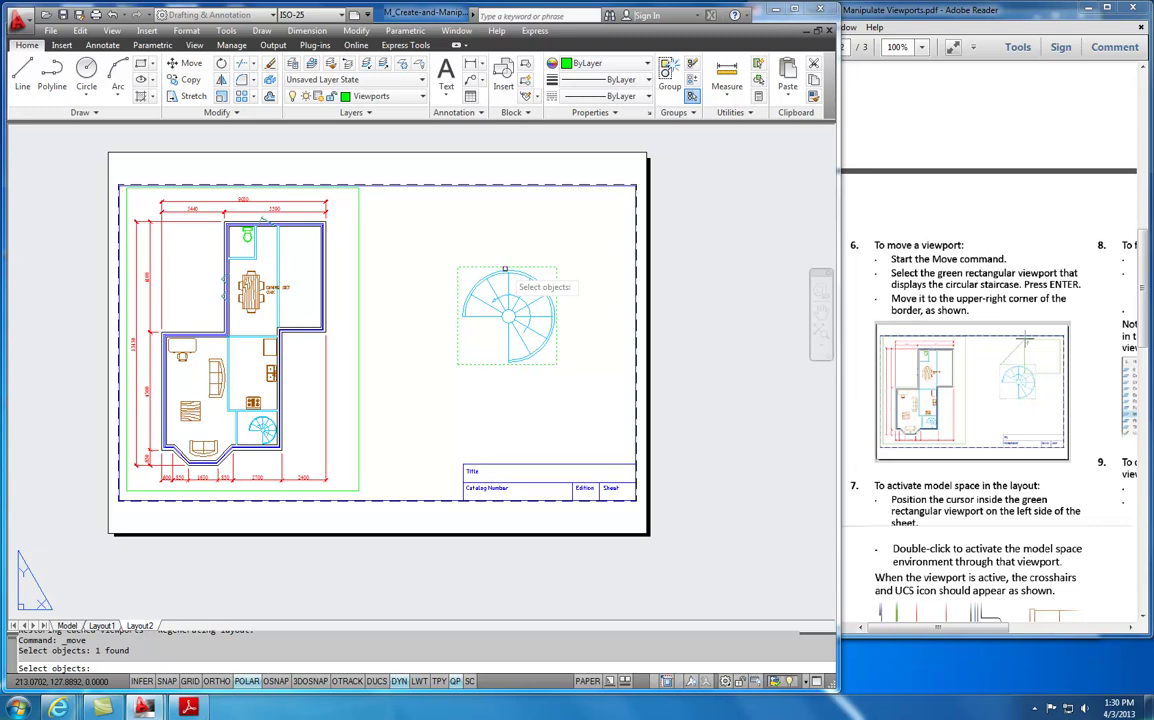
key("Return")
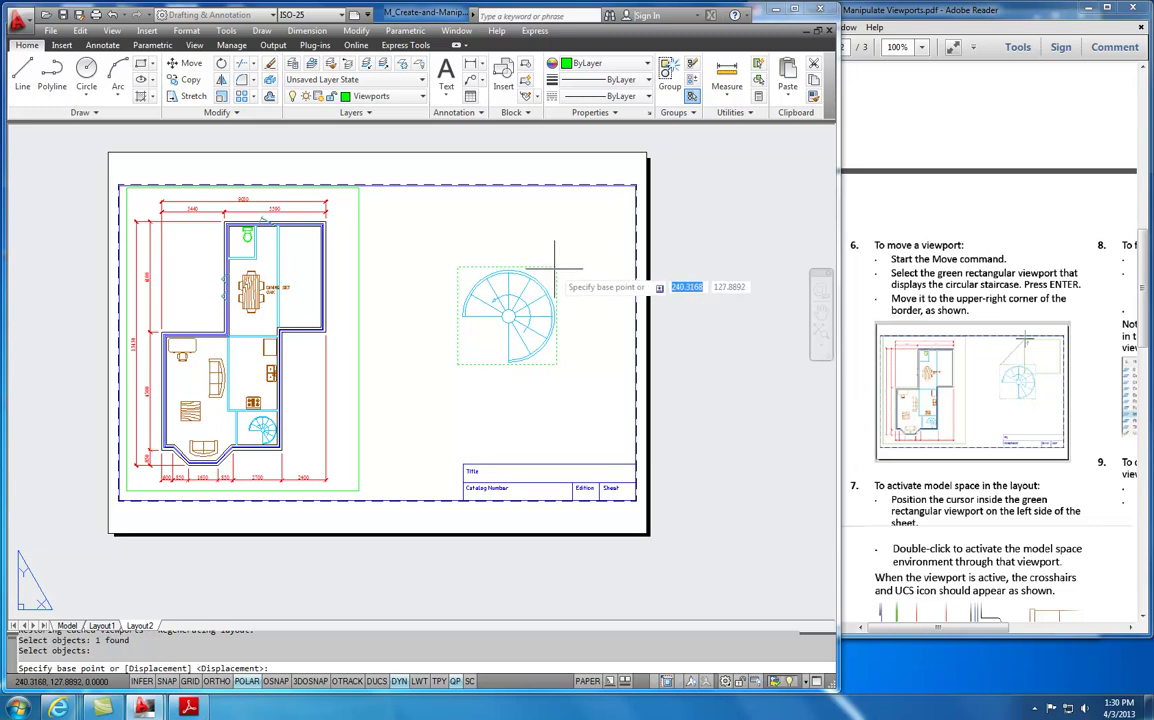
left_click(556, 267)
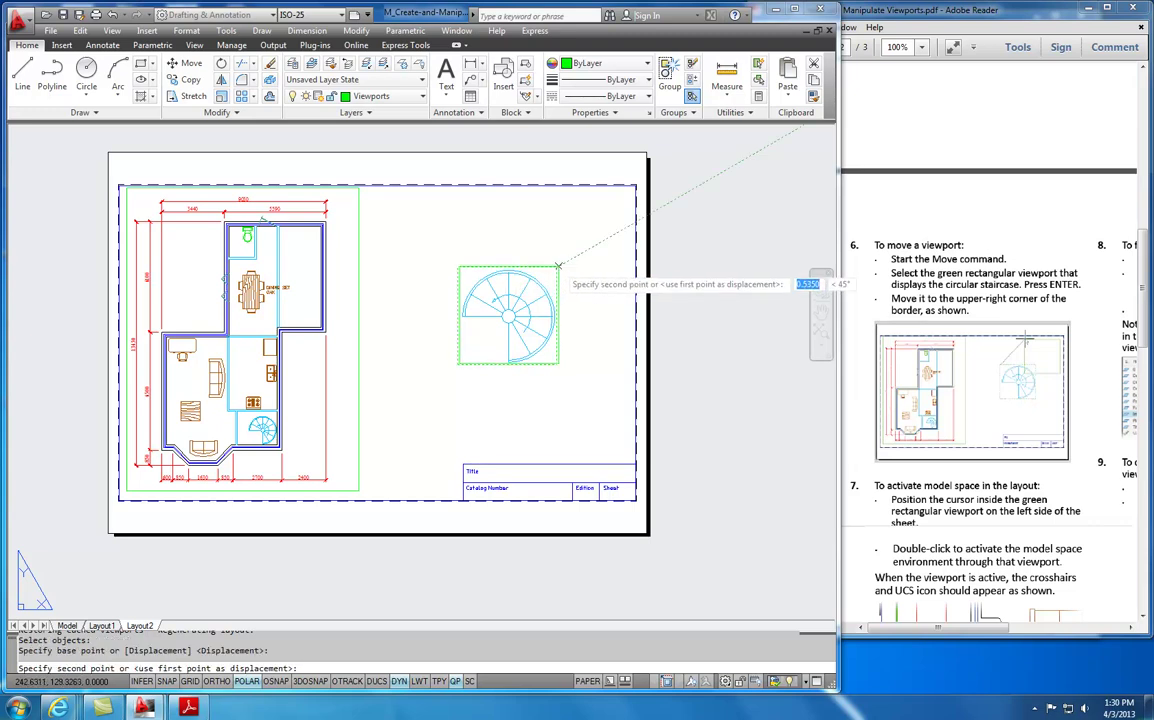
left_click(630, 190)
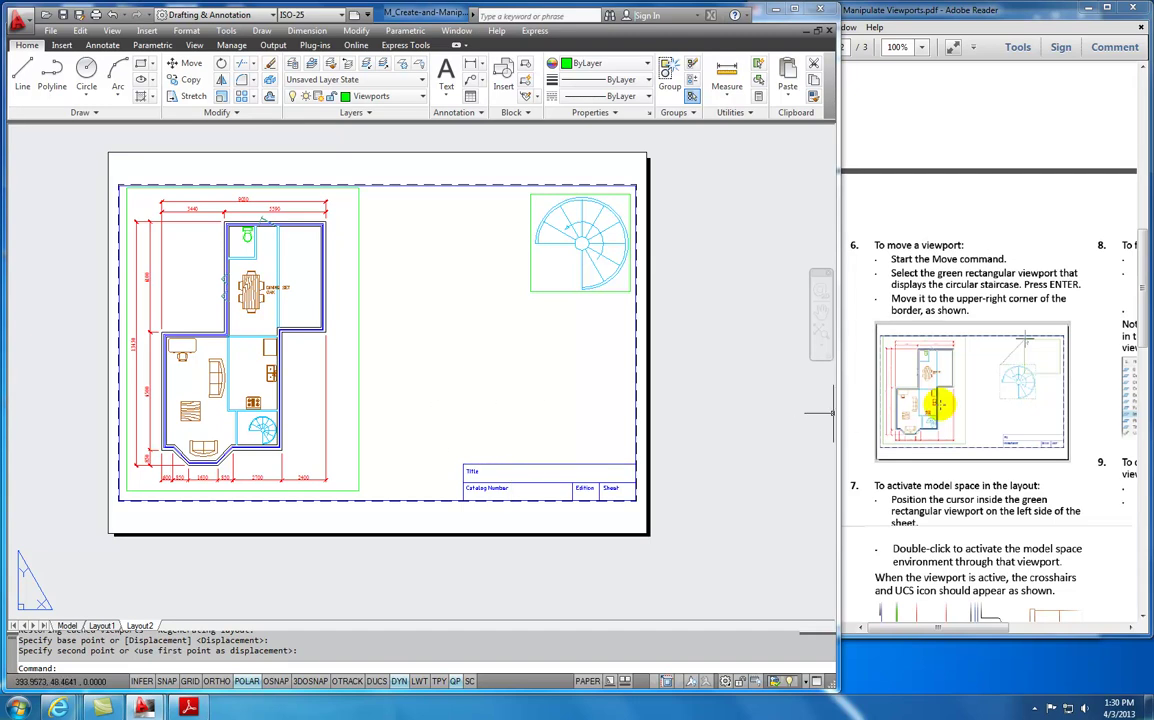
Read exercise step 7 in Adobe Reader, and activate model space in Layout2's floor plan viewport in AutoCAD.
left_click(1148, 272)
left_click_drag(1148, 272, 1148, 295)
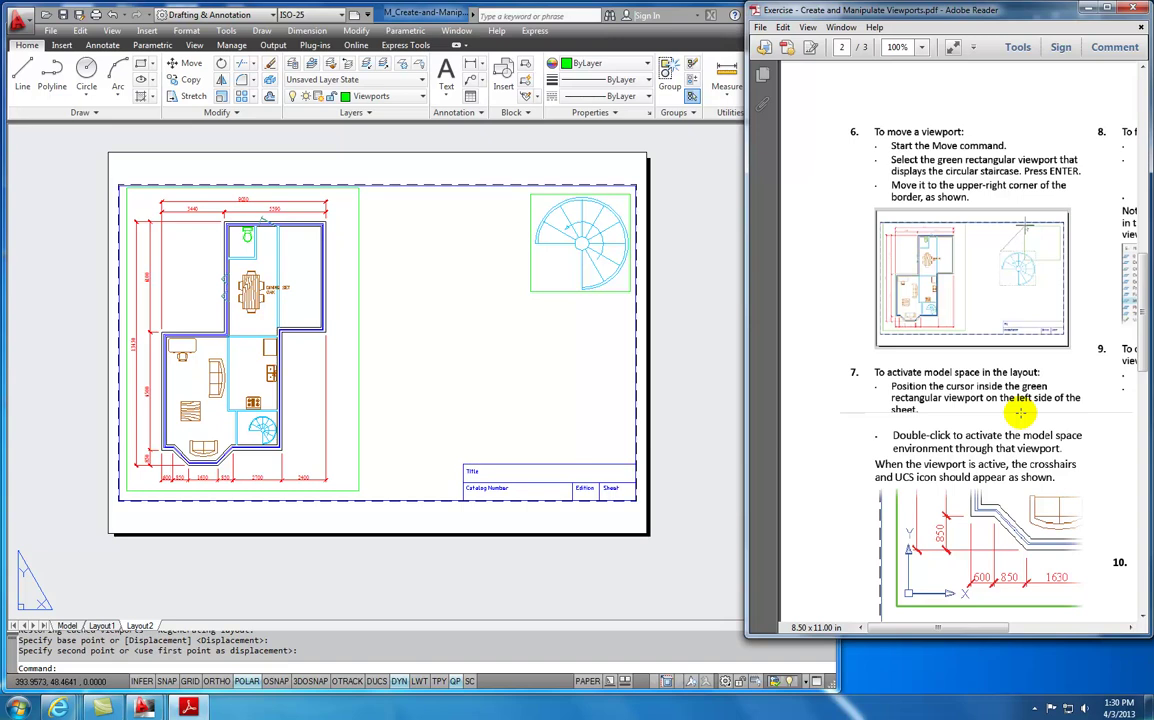
double_click(305, 360)
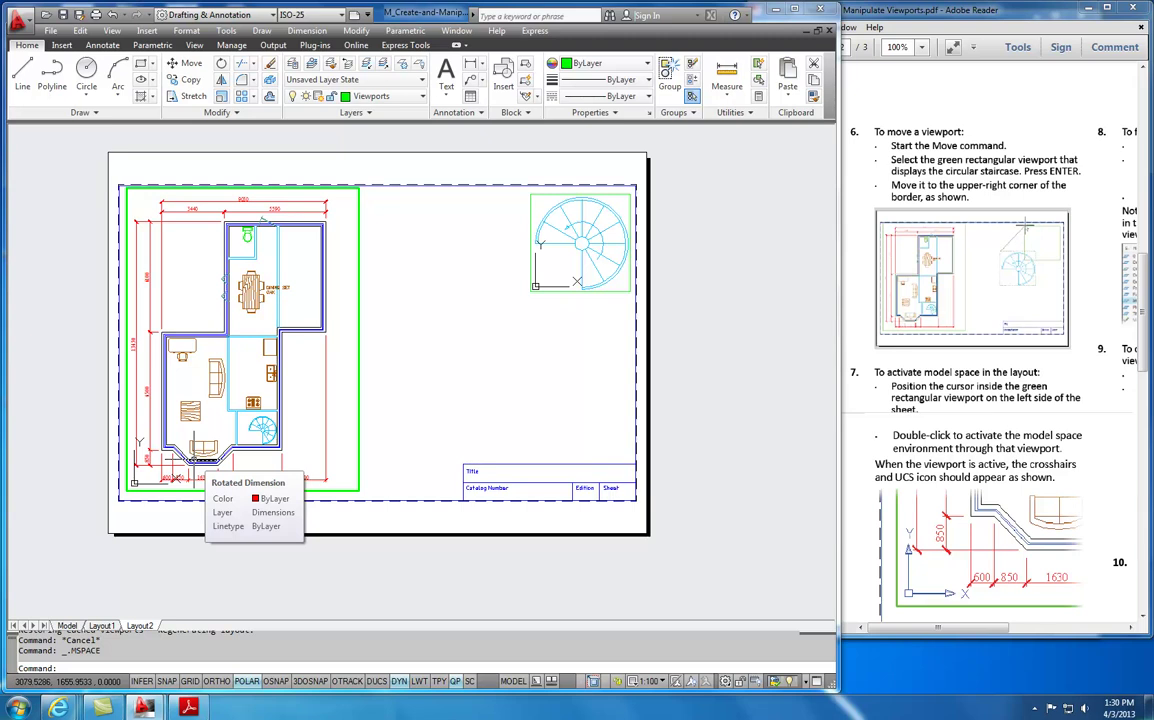
Open the Layer Properties Manager and widen its Lineweight and Transparency columns to show their full contents.
left_click(292, 65)
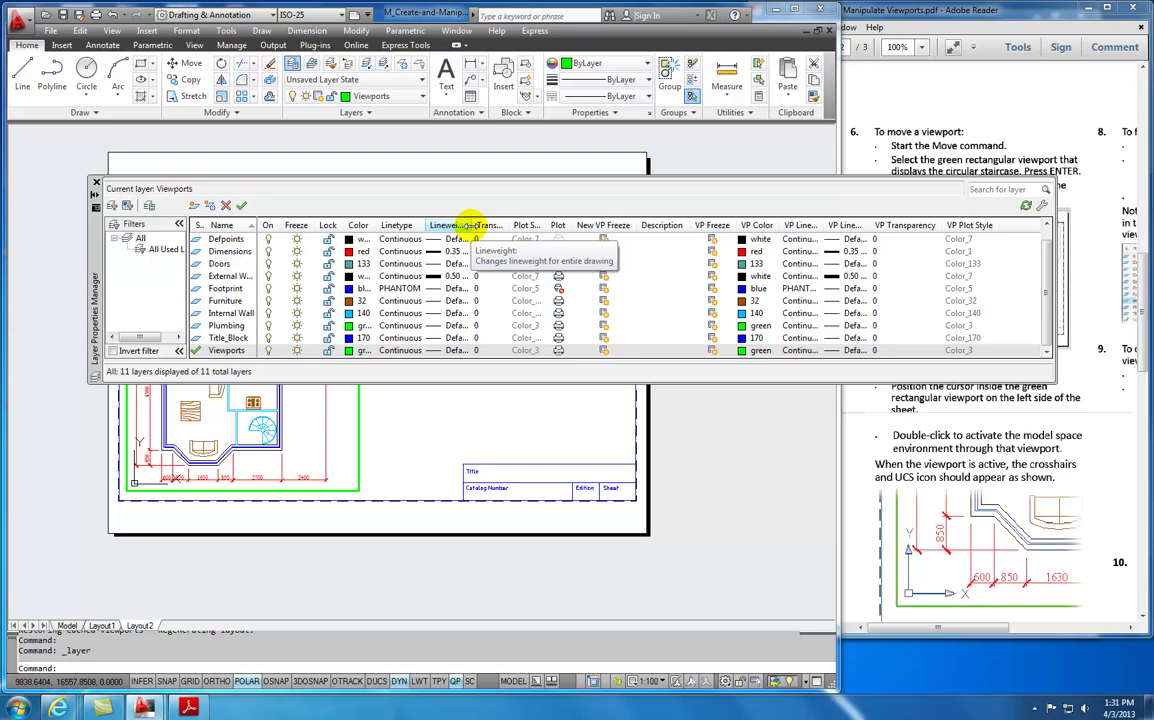
left_click_drag(467, 225, 523, 225)
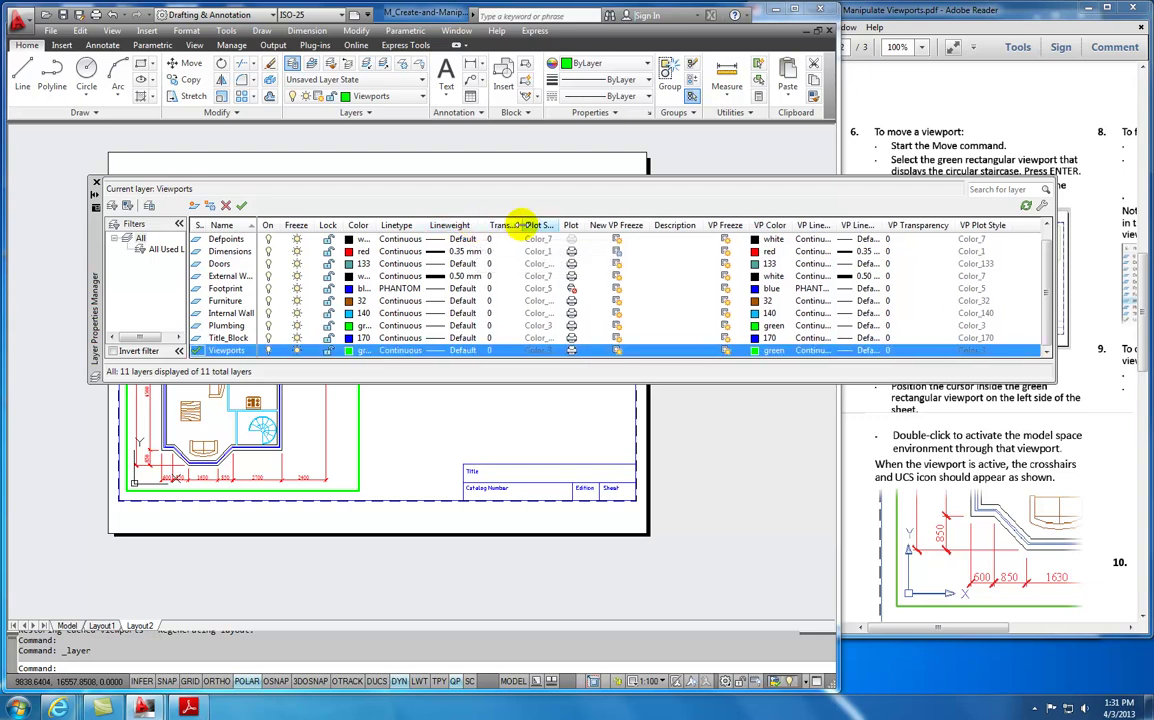
double_click(521, 224)
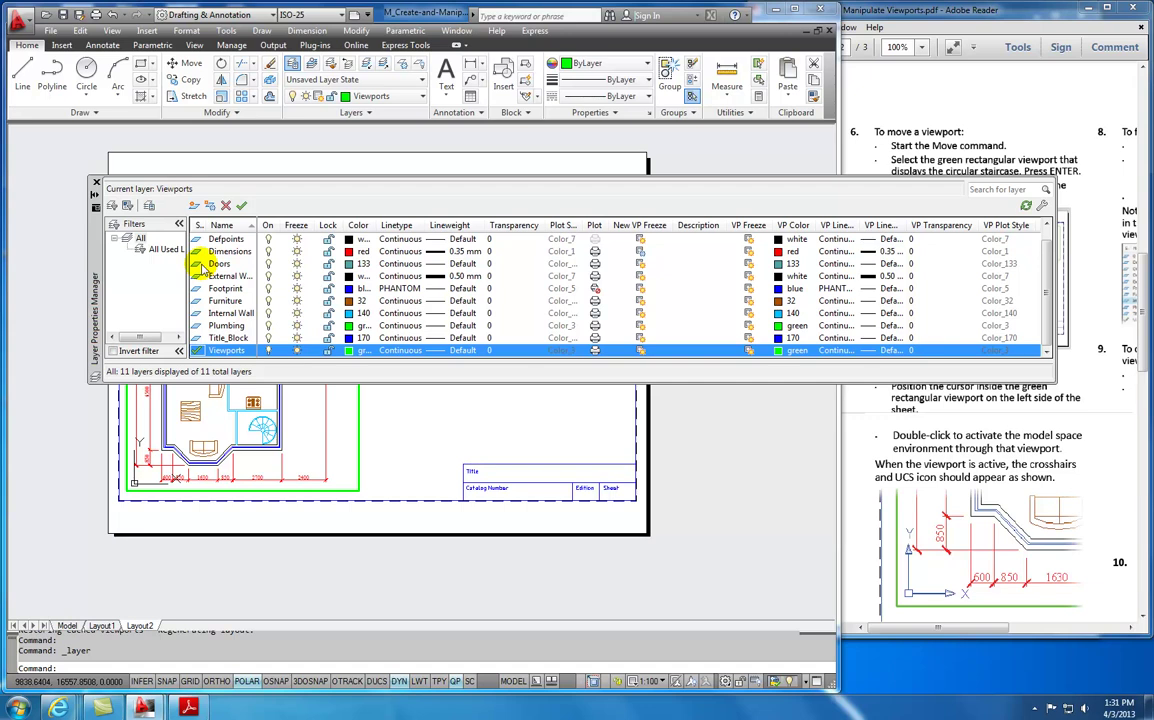
Move the layer palette clear of the plan and toggle Internal Wall's viewport freeze, leaving the layer frozen in the floor plan viewport.
left_click(224, 313)
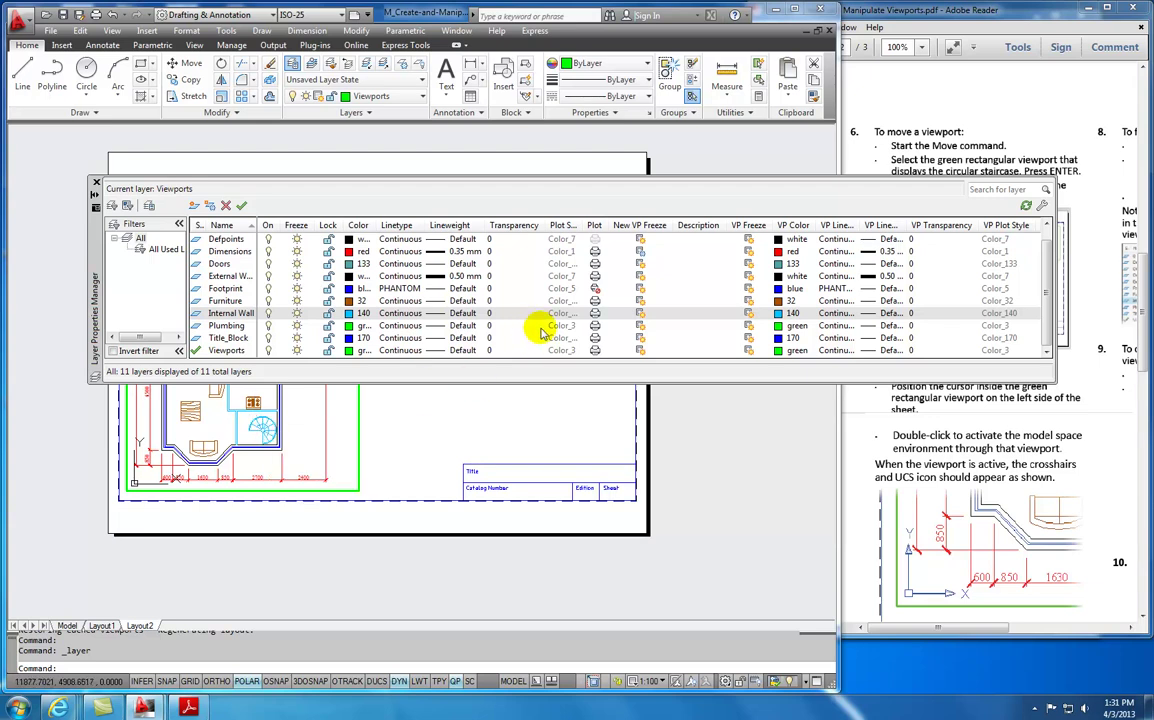
left_click(748, 314)
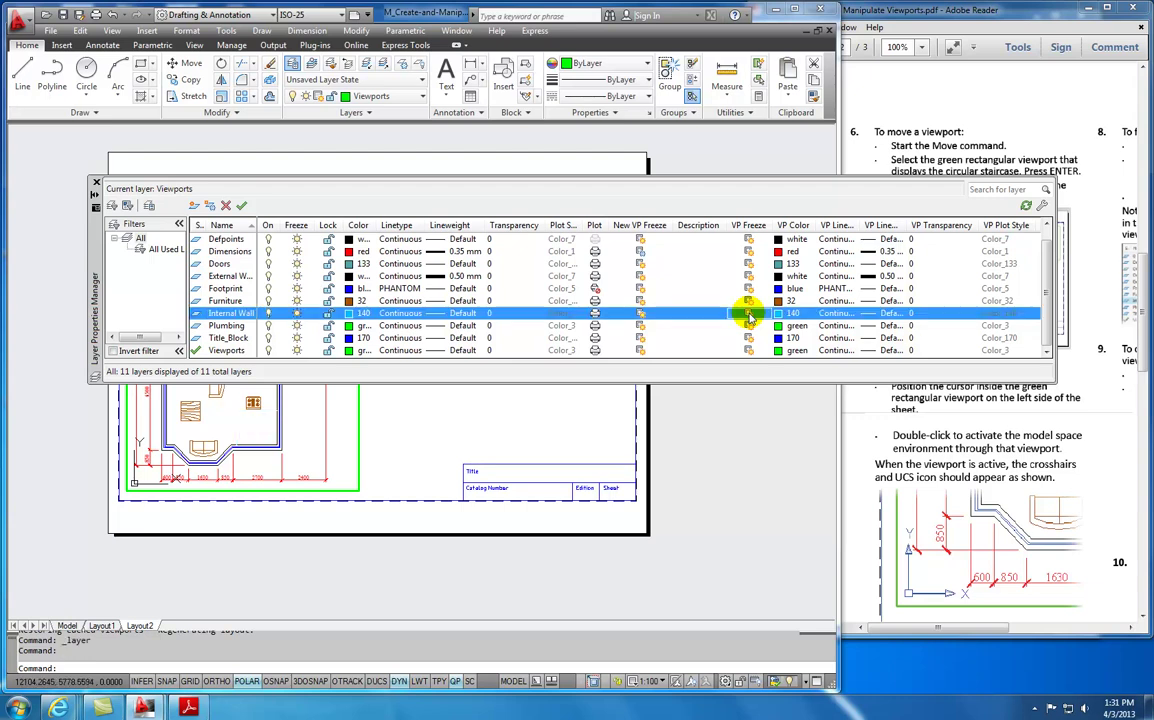
left_click_drag(96, 265, 70, 535)
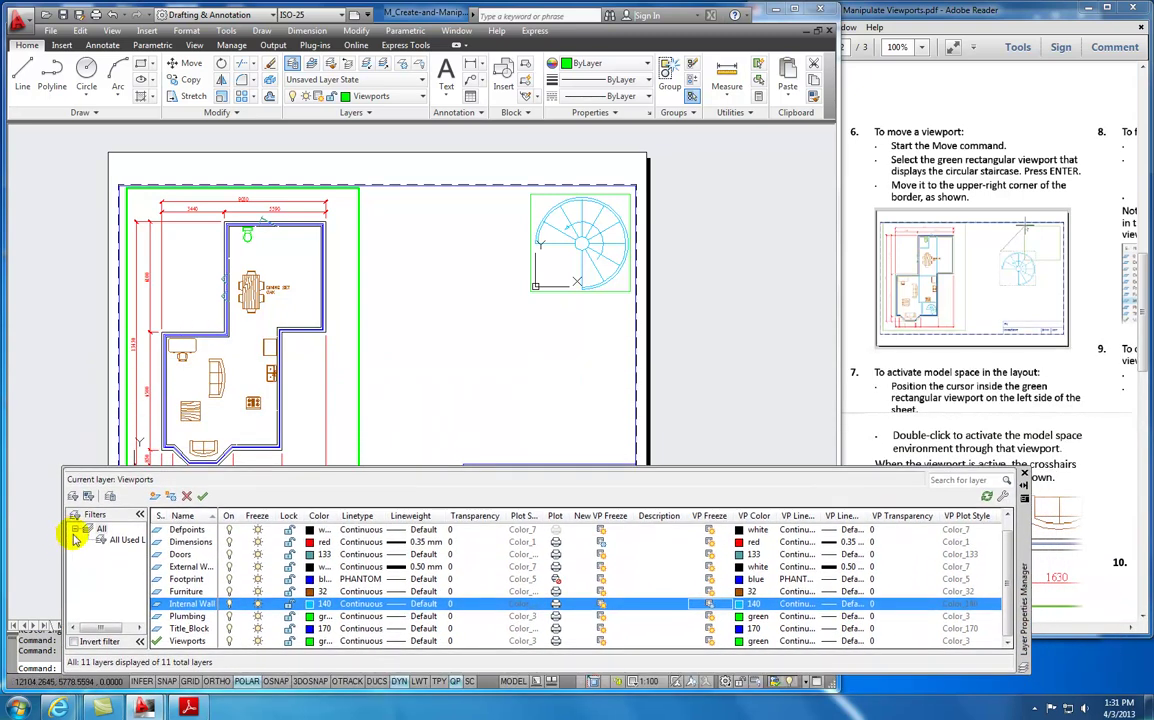
left_click(710, 607)
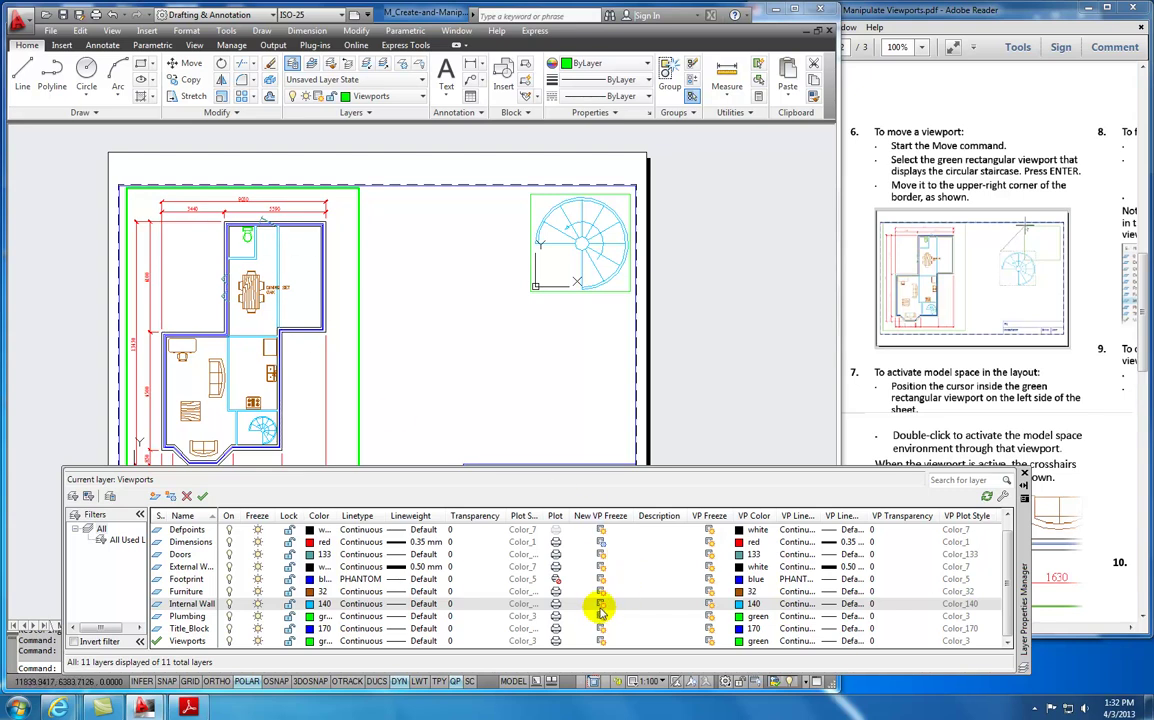
left_click(709, 606)
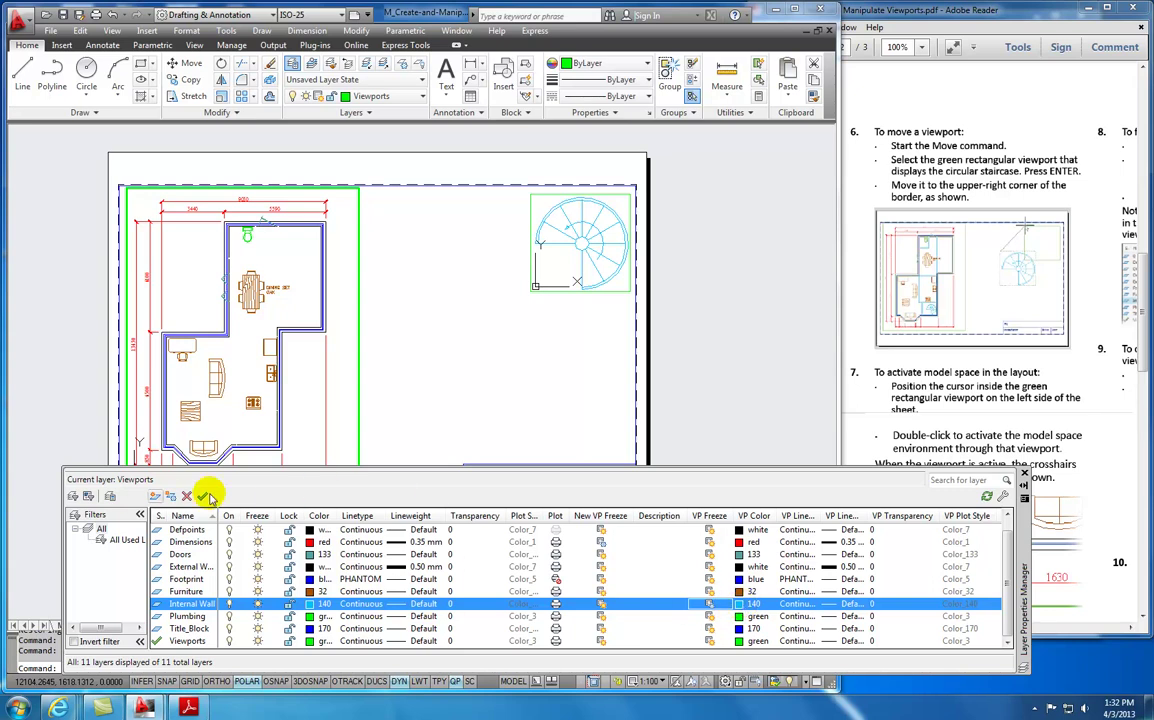
Raise the layer palette slightly and override the Furniture layer's viewport color to magenta in the floor plan viewport.
left_click_drag(1023, 541, 1023, 464)
left_click(185, 513)
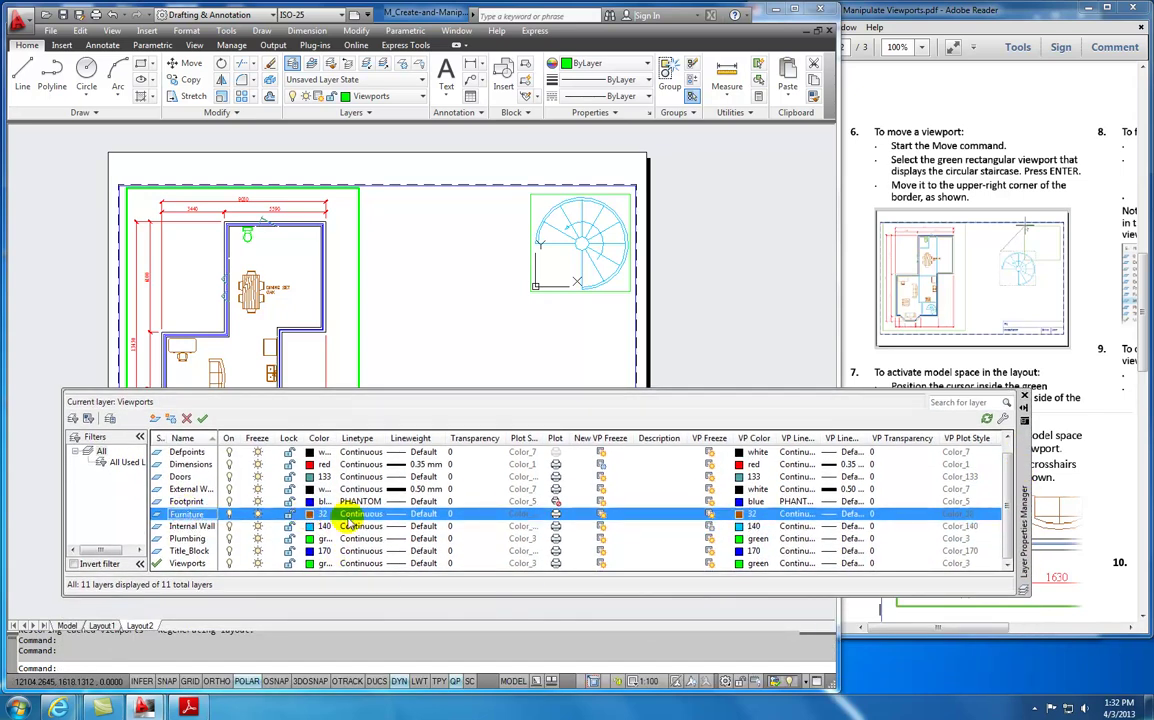
left_click(738, 514)
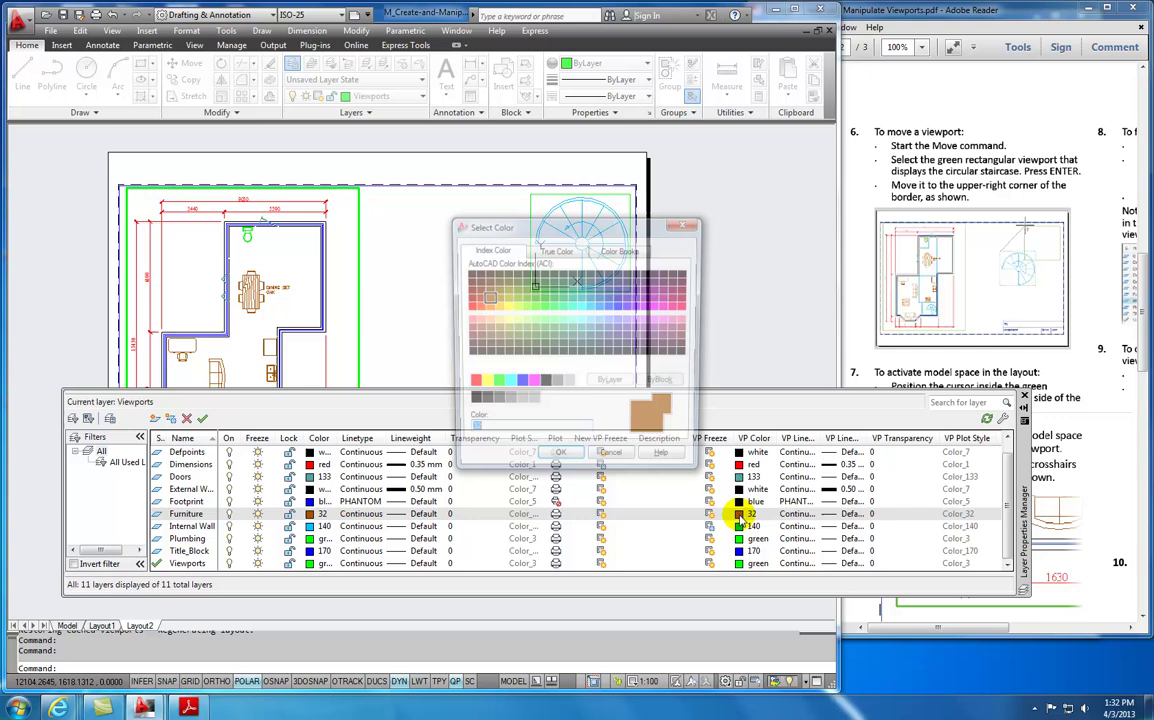
left_click(532, 385)
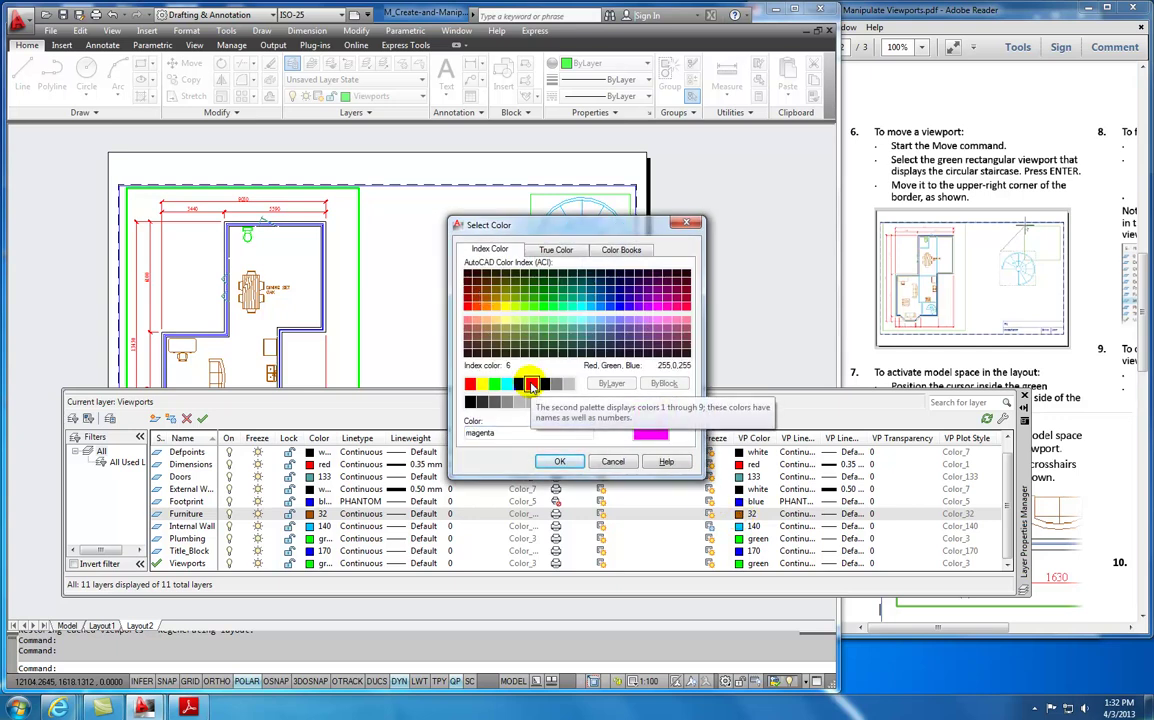
left_click(558, 462)
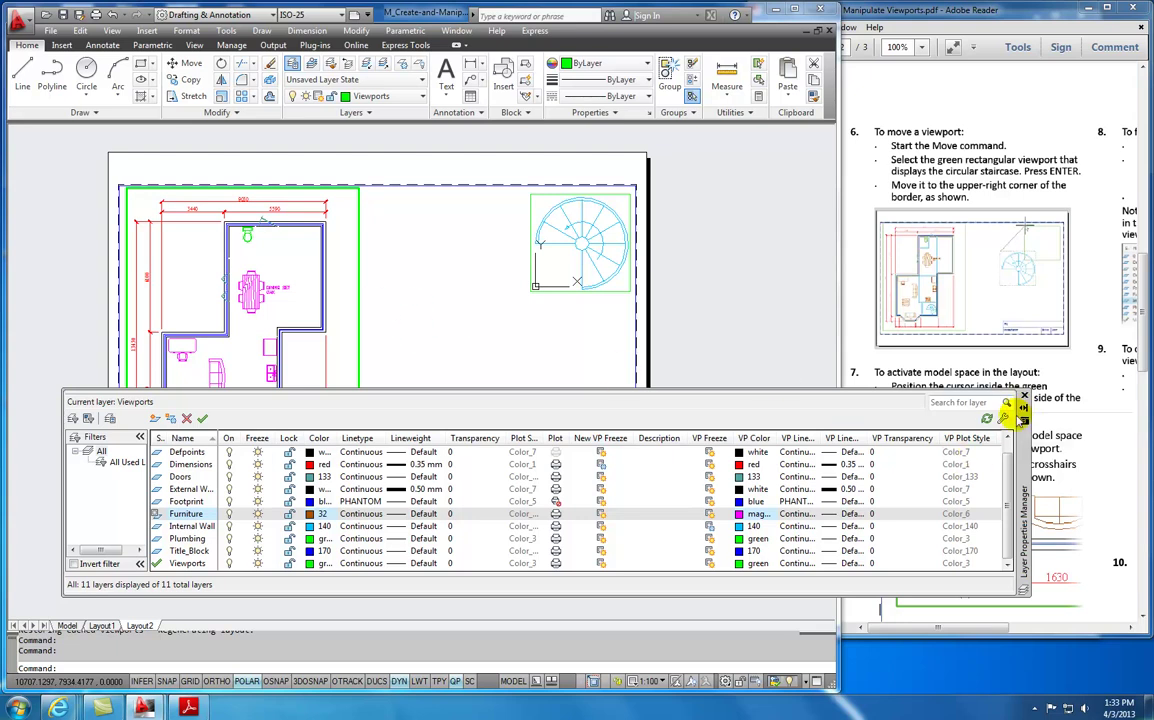
Collapse the Layer Properties Manager and compare the furniture color and internal walls in model space and on Layout1.
left_click(1024, 407)
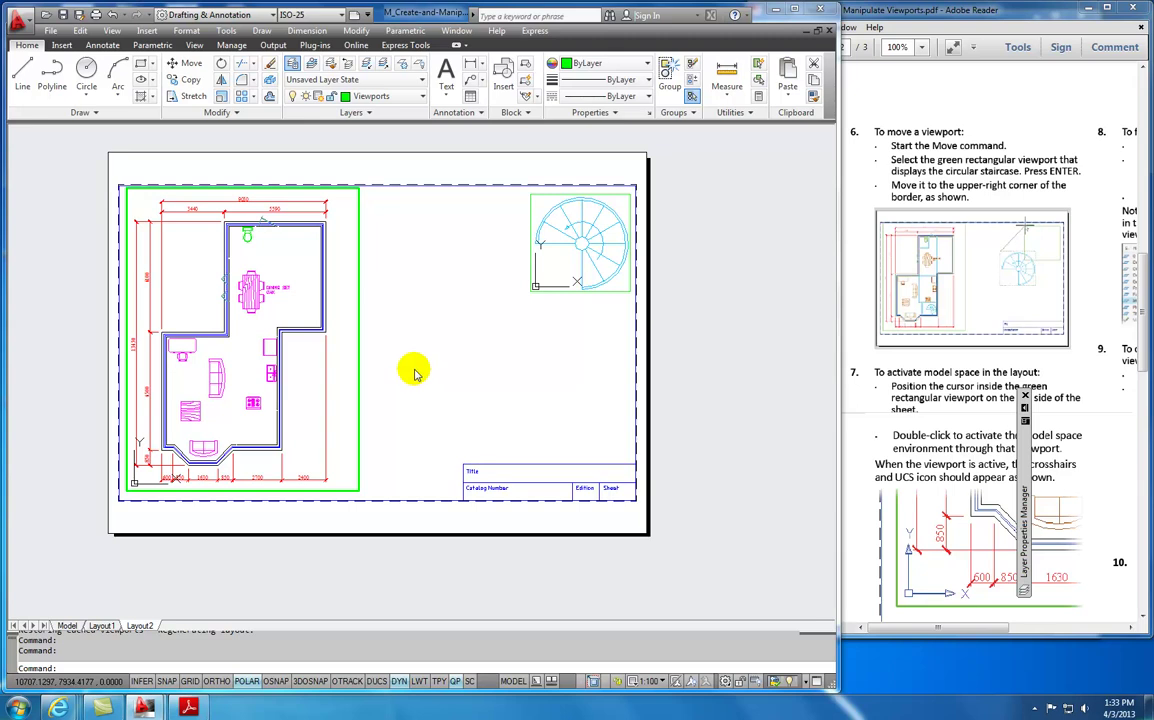
left_click(67, 625)
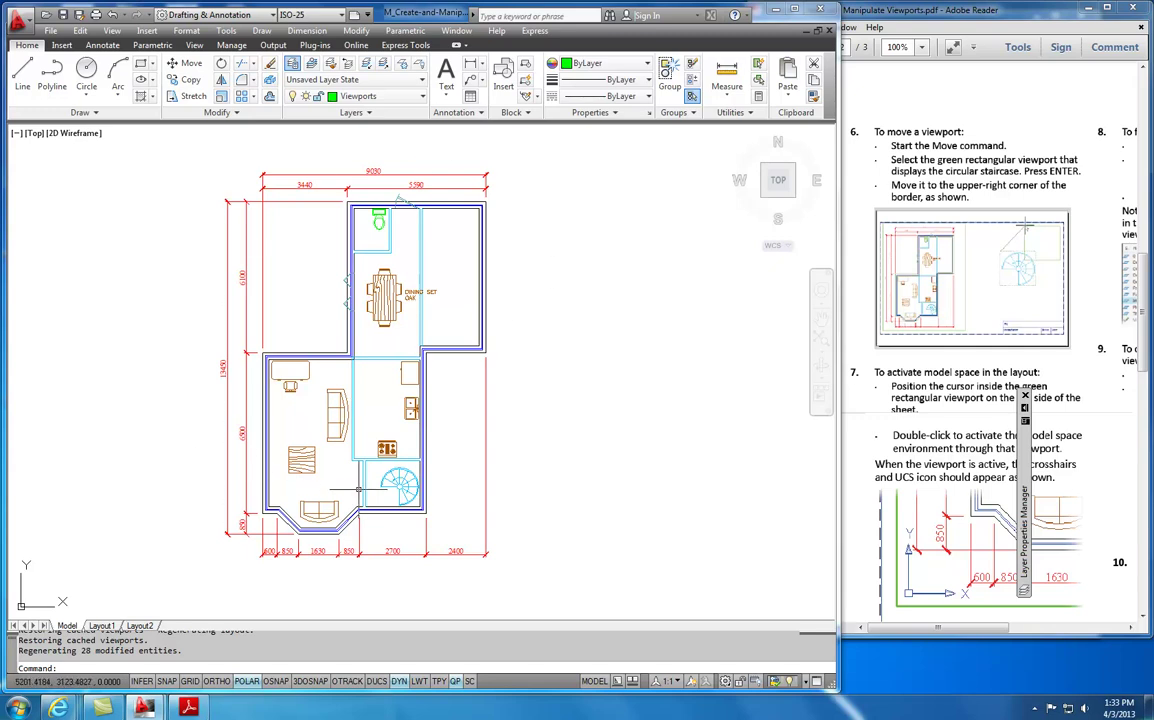
left_click(101, 625)
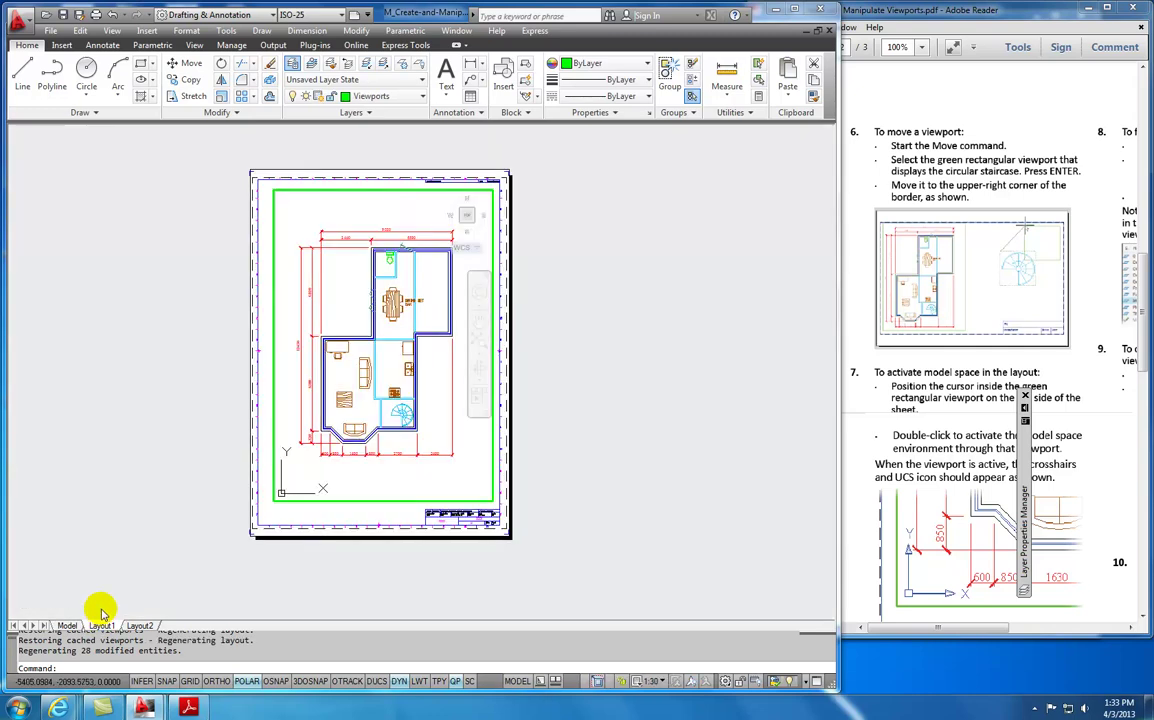
Return to Layout2 and bring up step 12, on creating a viewport, in the exercise PDF.
left_click(139, 625)
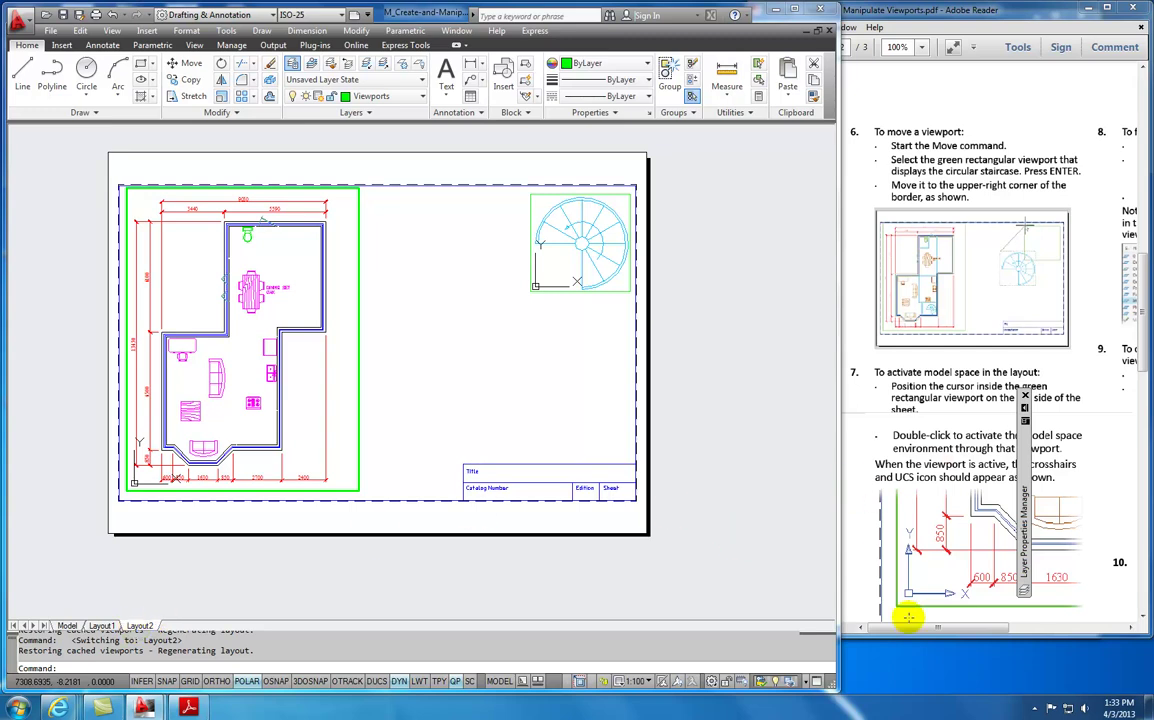
left_click_drag(912, 630, 1017, 637)
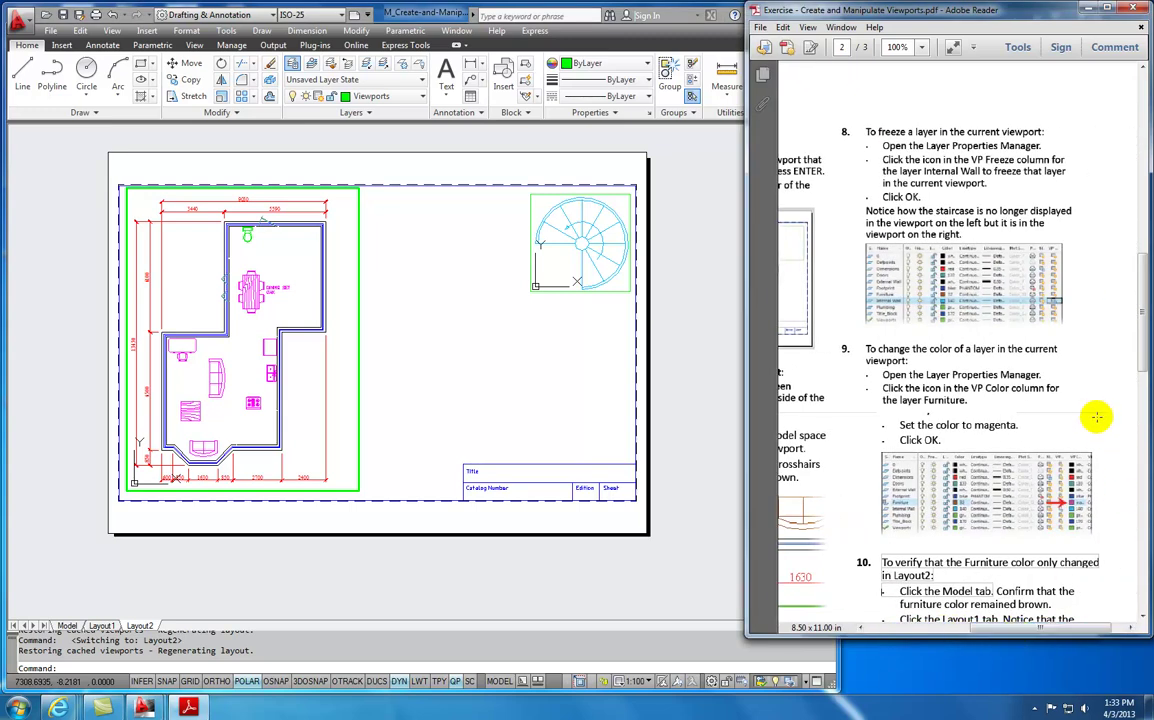
scroll(1090, 425, "down", 4)
scroll(1040, 441, "down", 3)
left_click_drag(1008, 628, 883, 621)
scroll(914, 523, "down", 6)
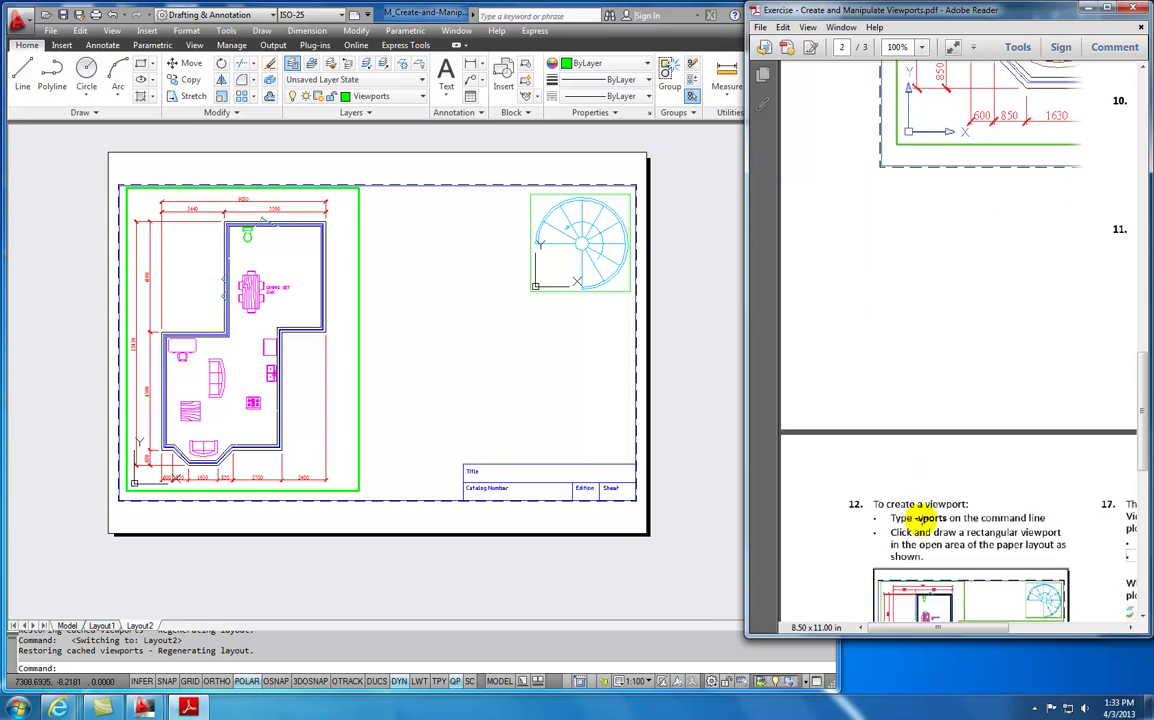
scroll(918, 515, "down", 2)
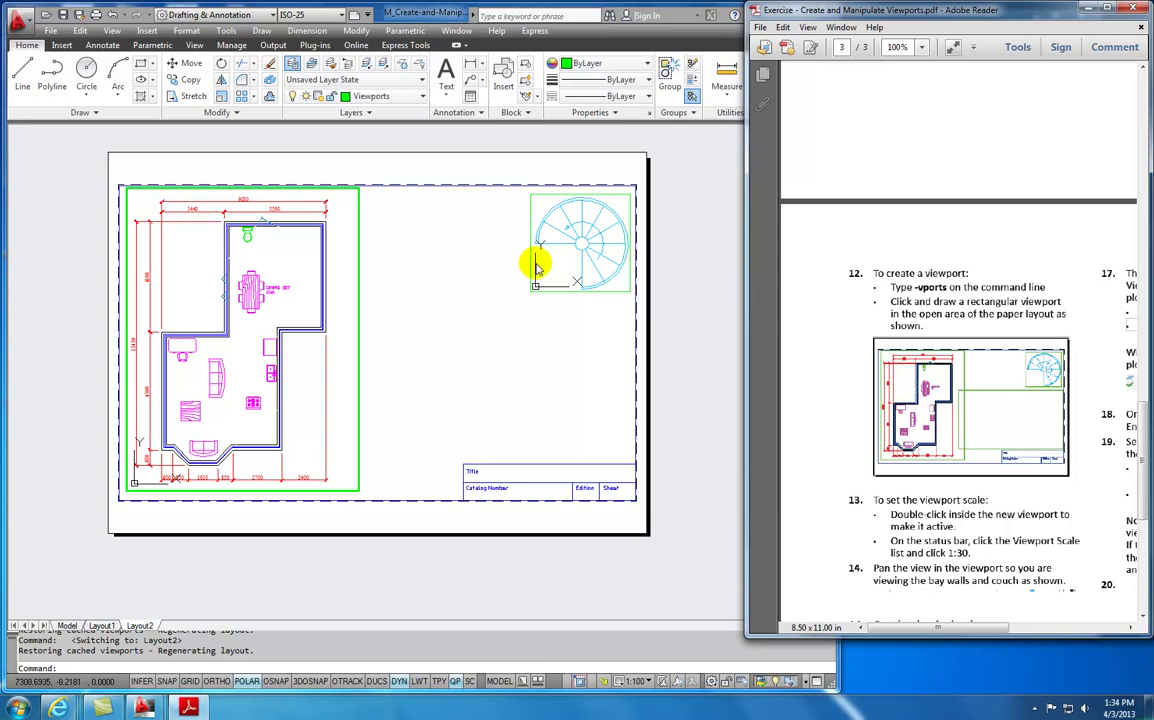
Leave the active floor plan viewport so that Layout2 is in paper space.
double_click(688, 265)
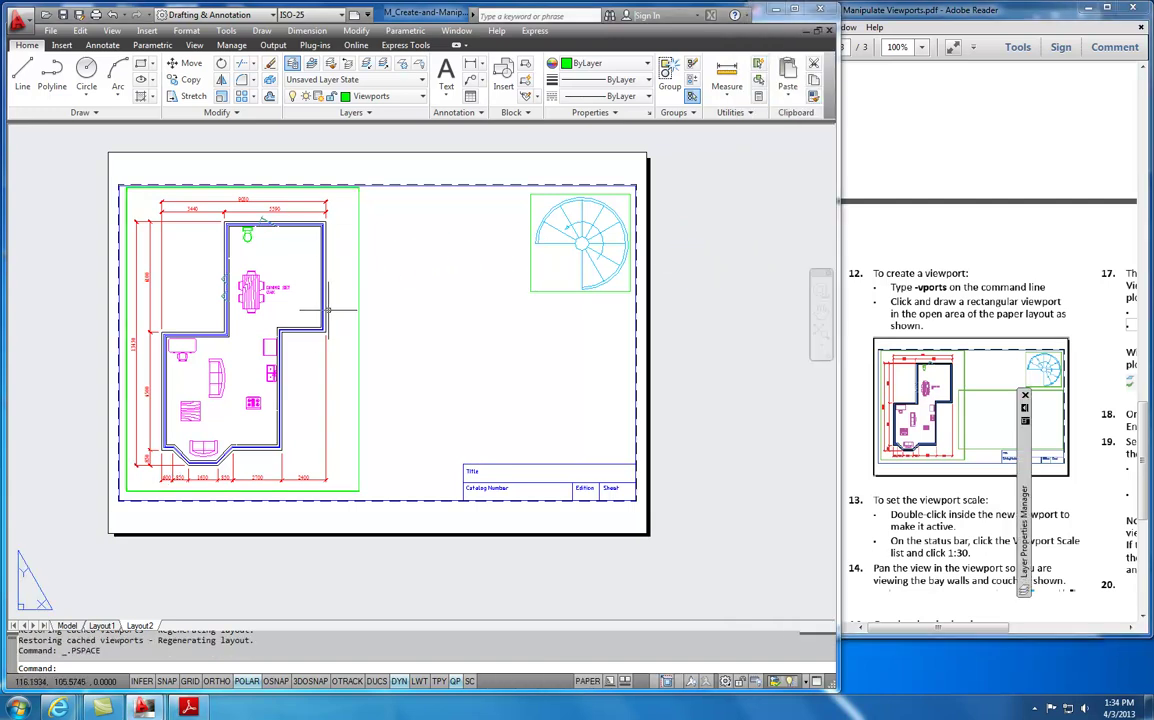
left_click(588, 682)
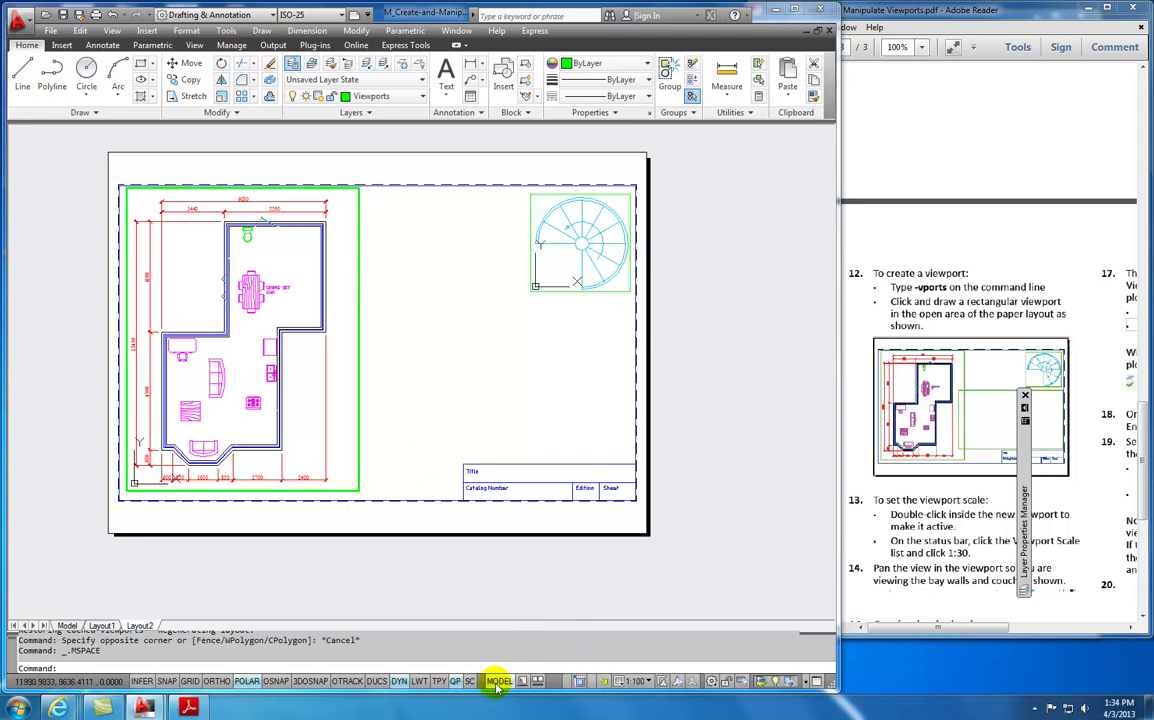
double_click(690, 352)
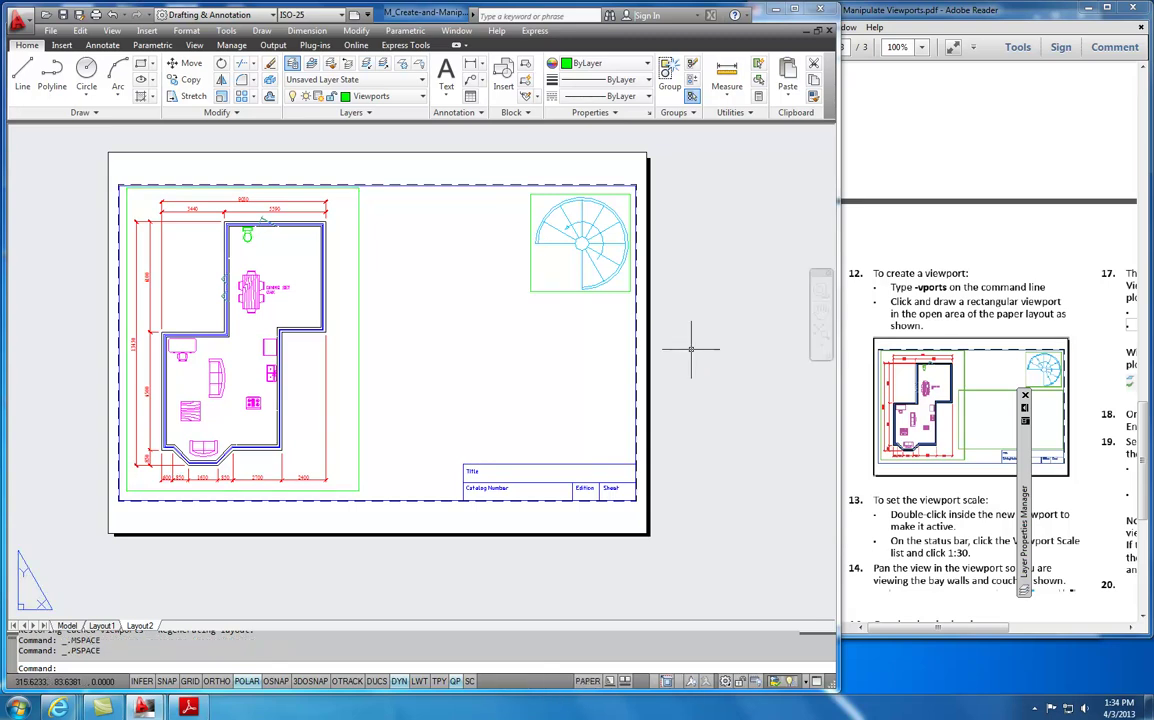
type("-VPORT")
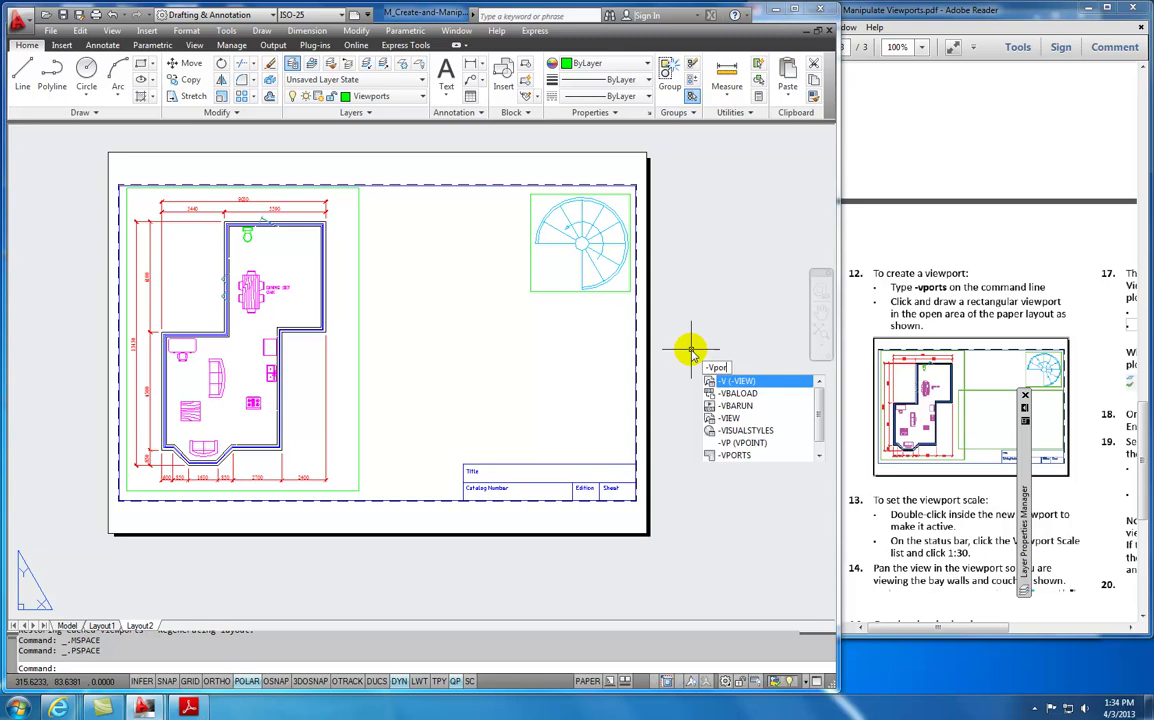
type("S")
key("Return")
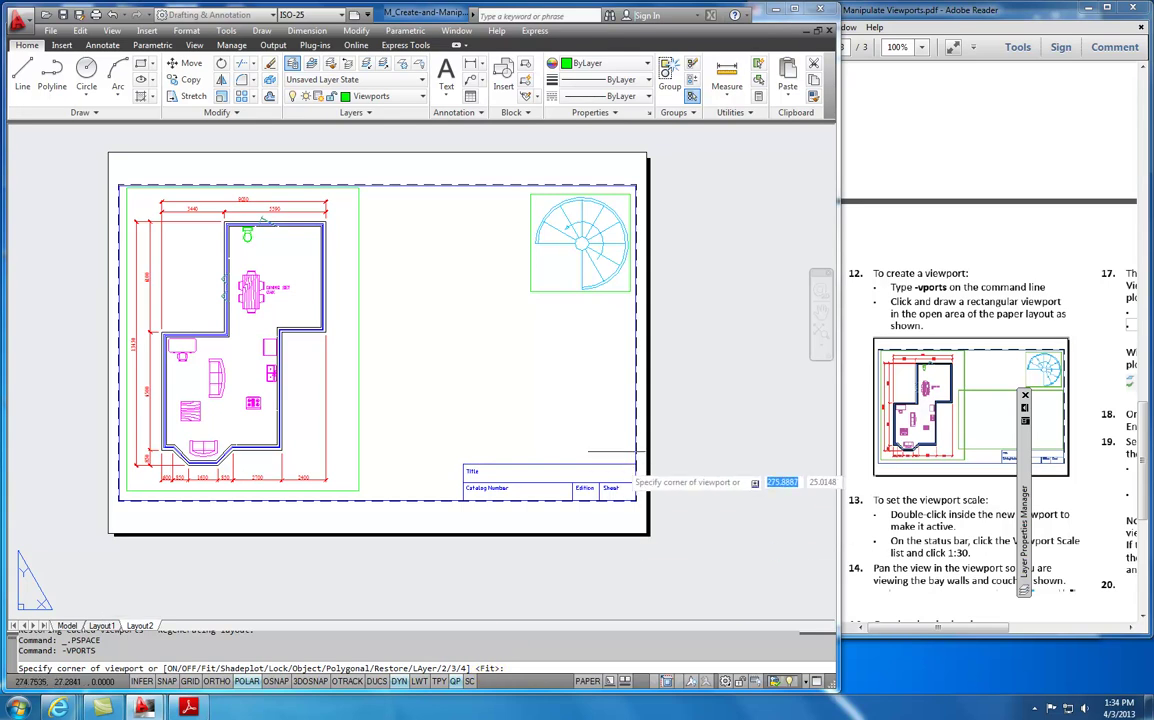
key("Escape")
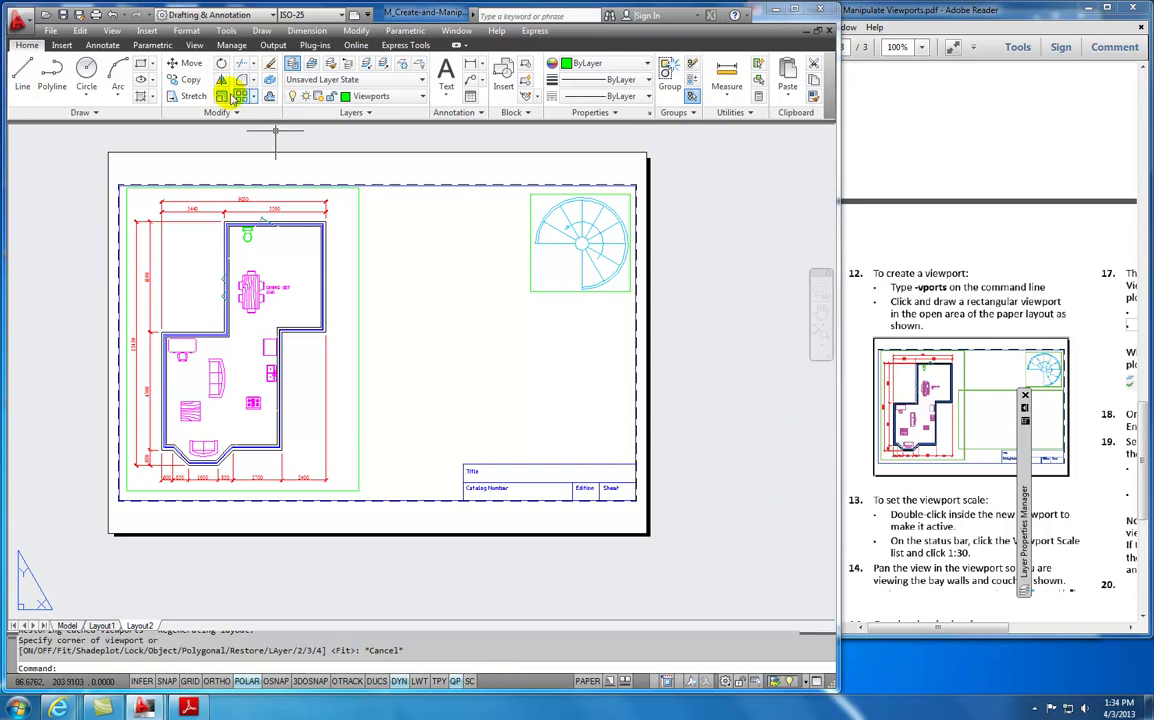
Create a rectangular viewport in the open area of Layout2 between the staircase viewport and the title block.
left_click(193, 46)
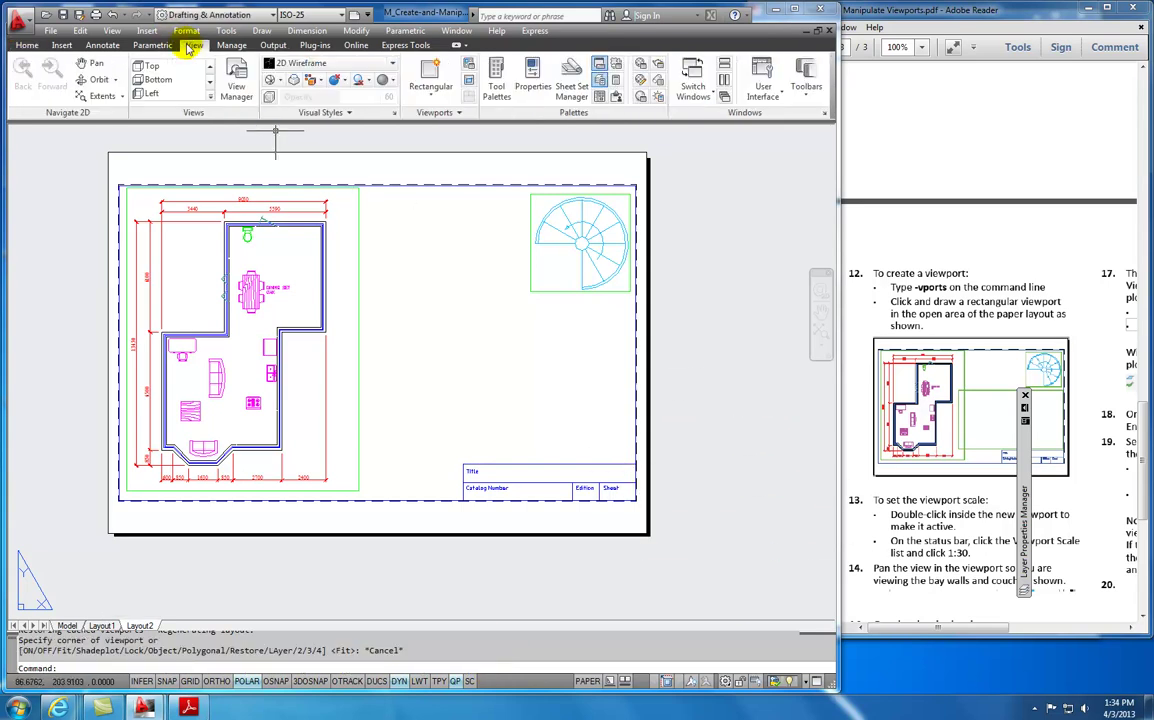
left_click(432, 94)
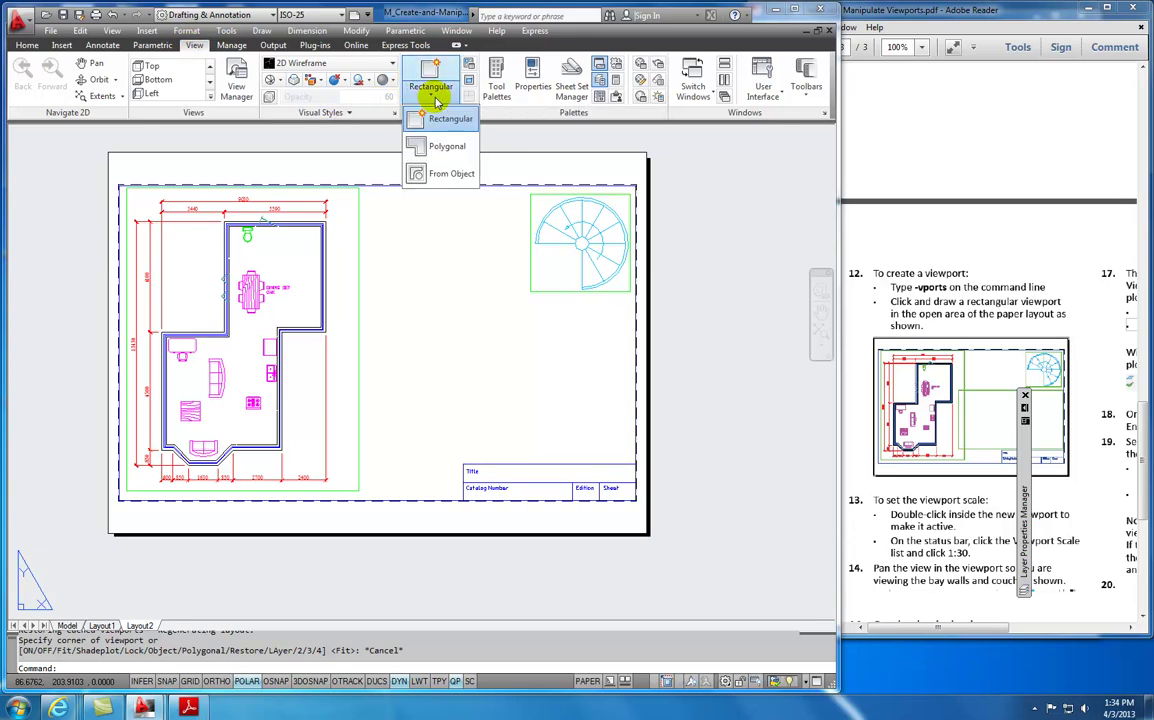
left_click(432, 124)
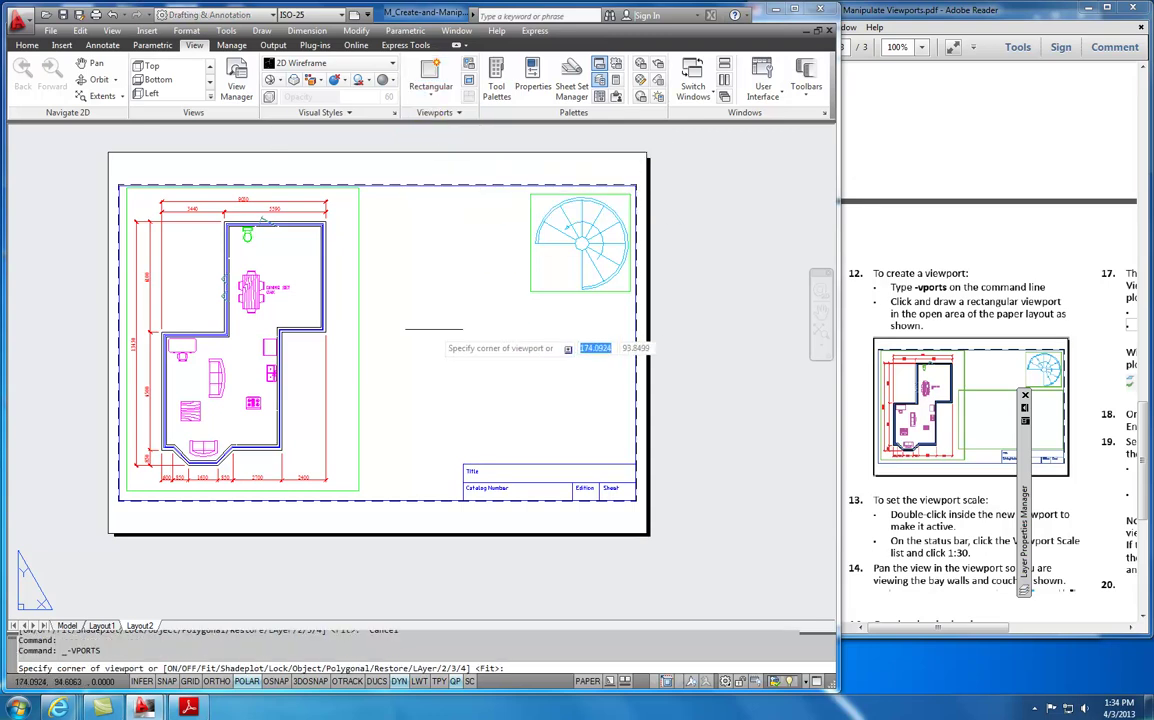
left_click(628, 298)
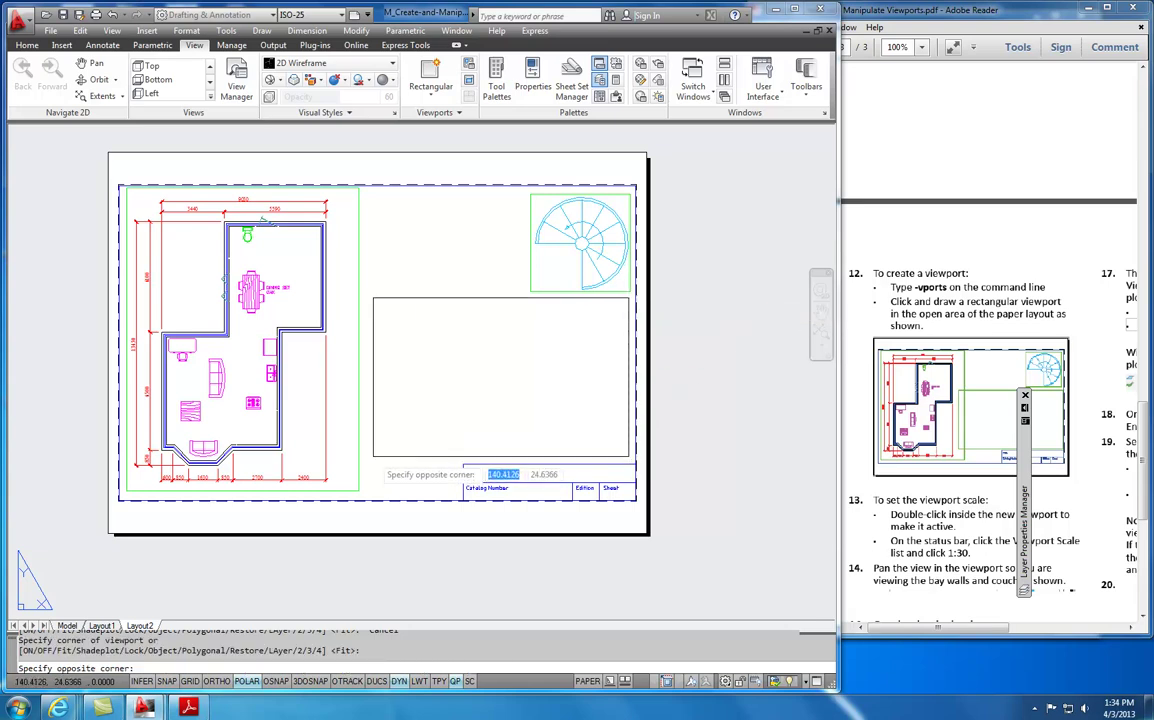
left_click(373, 456)
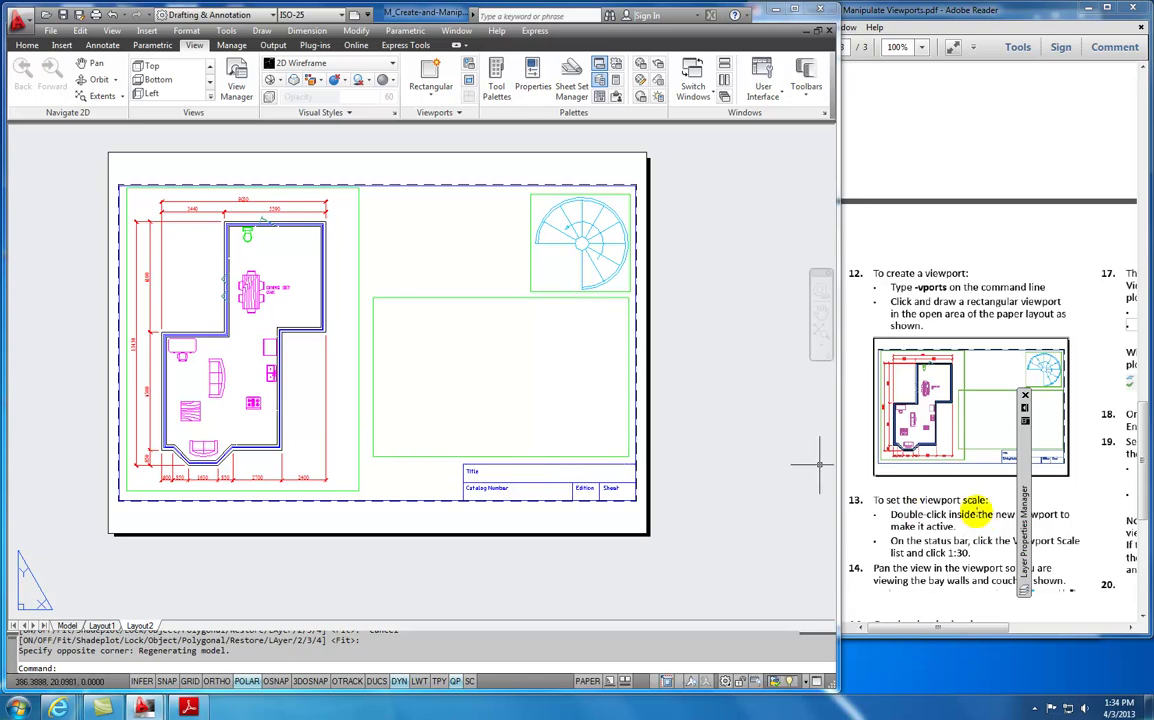
Activate the new viewport and zoom to show all of the drawing in it.
double_click(503, 365)
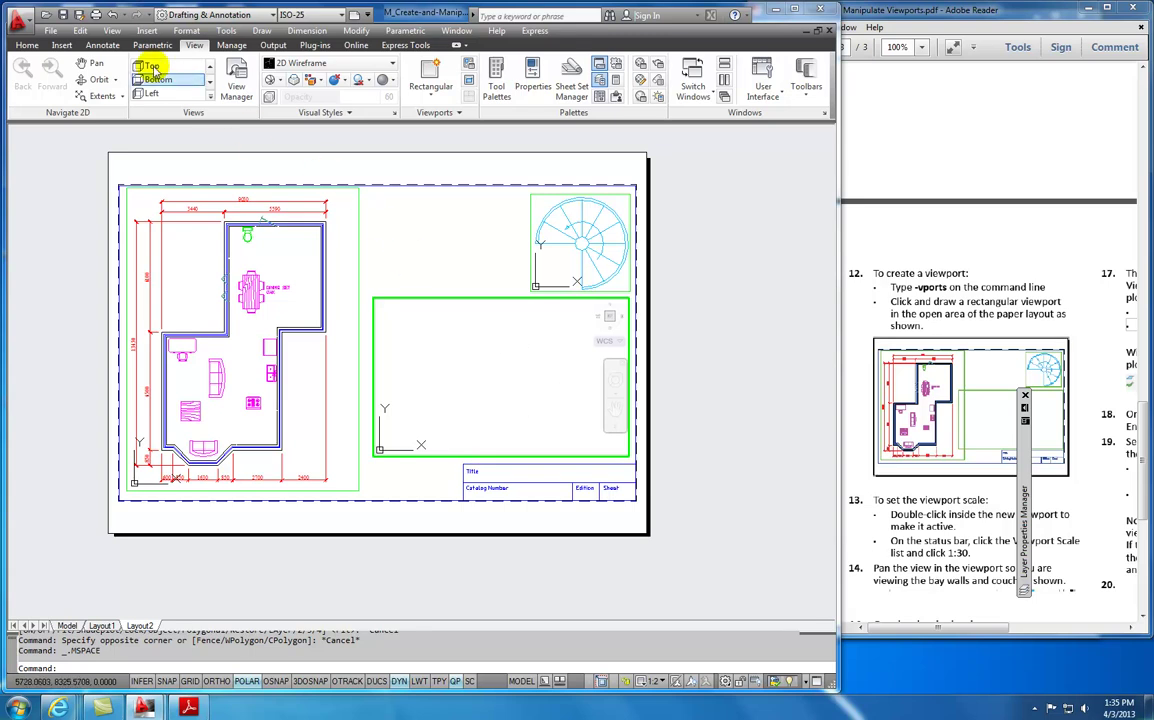
left_click(110, 31)
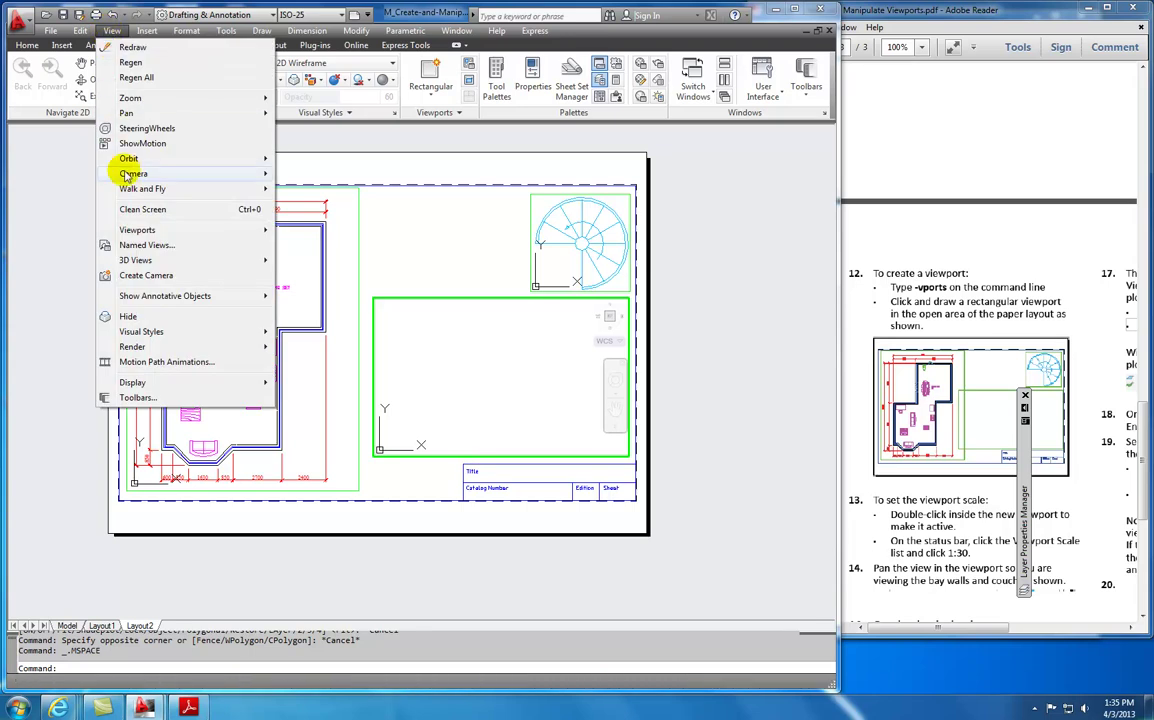
mouse_move(130, 98)
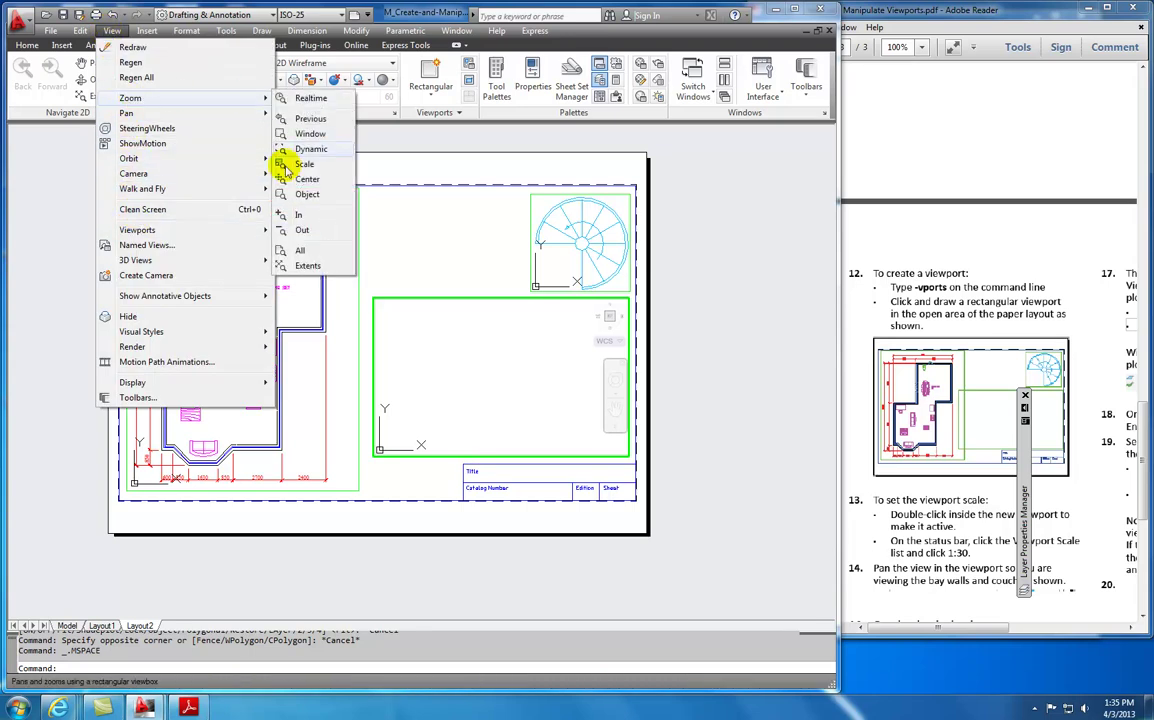
left_click(300, 251)
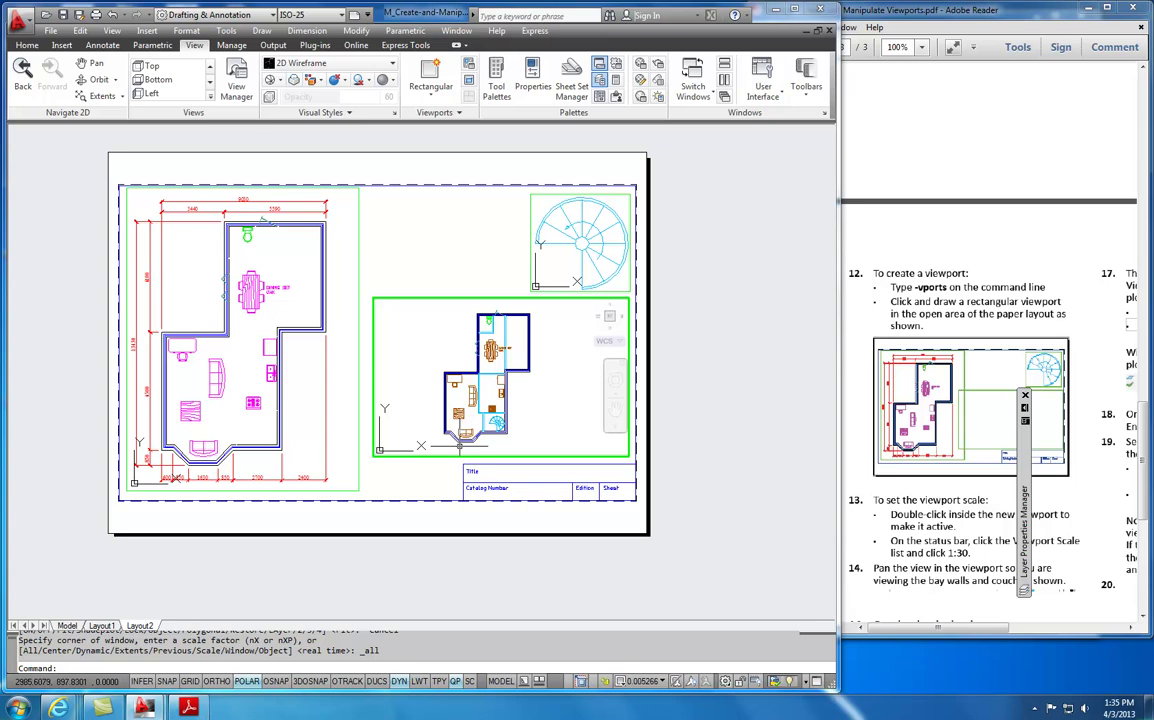
Set the new viewport's scale to 1:30 and pan its view to the bay walls and couch.
left_click(660, 684)
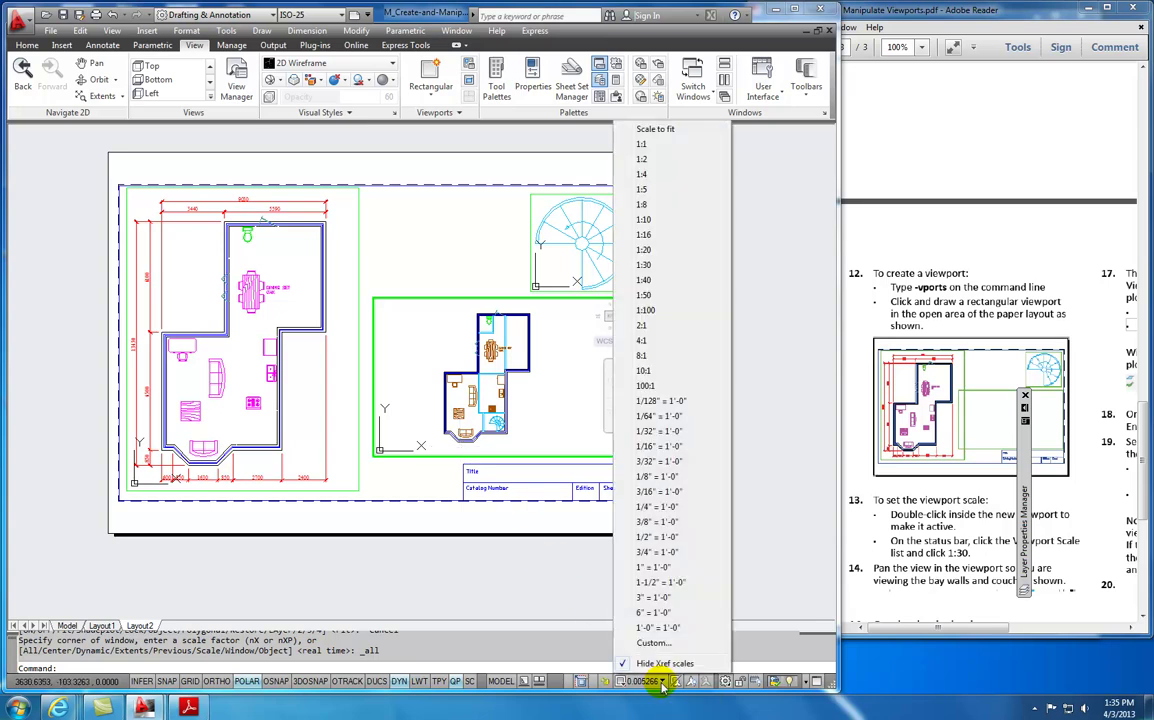
left_click(645, 266)
middle_click_drag(396, 421, 536, 338)
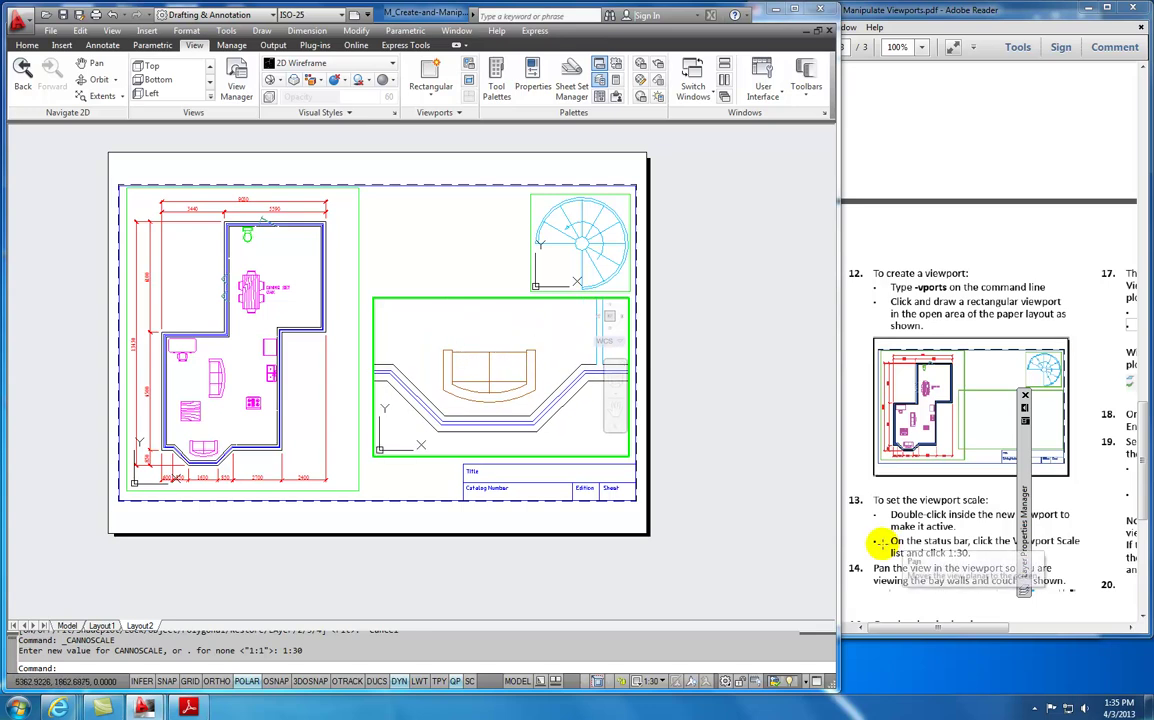
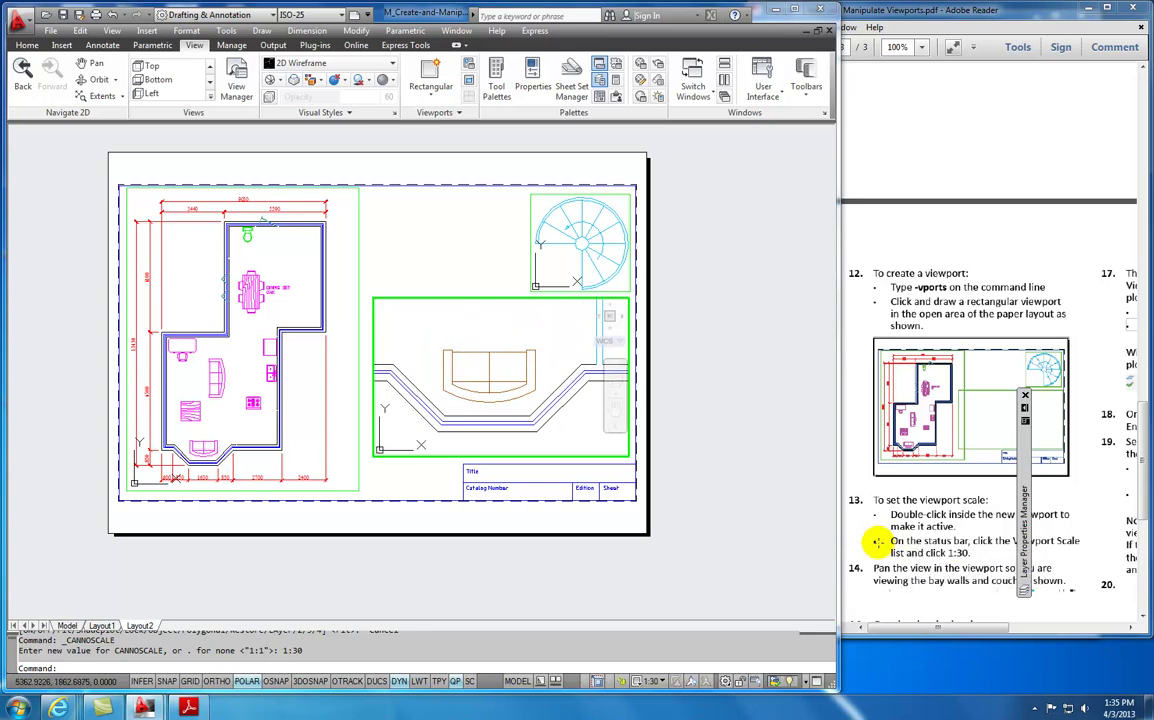
Review steps 14 and 15 in the exercise PDF and return Layout2 to paper space.
left_click_drag(876, 540, 970, 490)
scroll(837, 505, "down", 3)
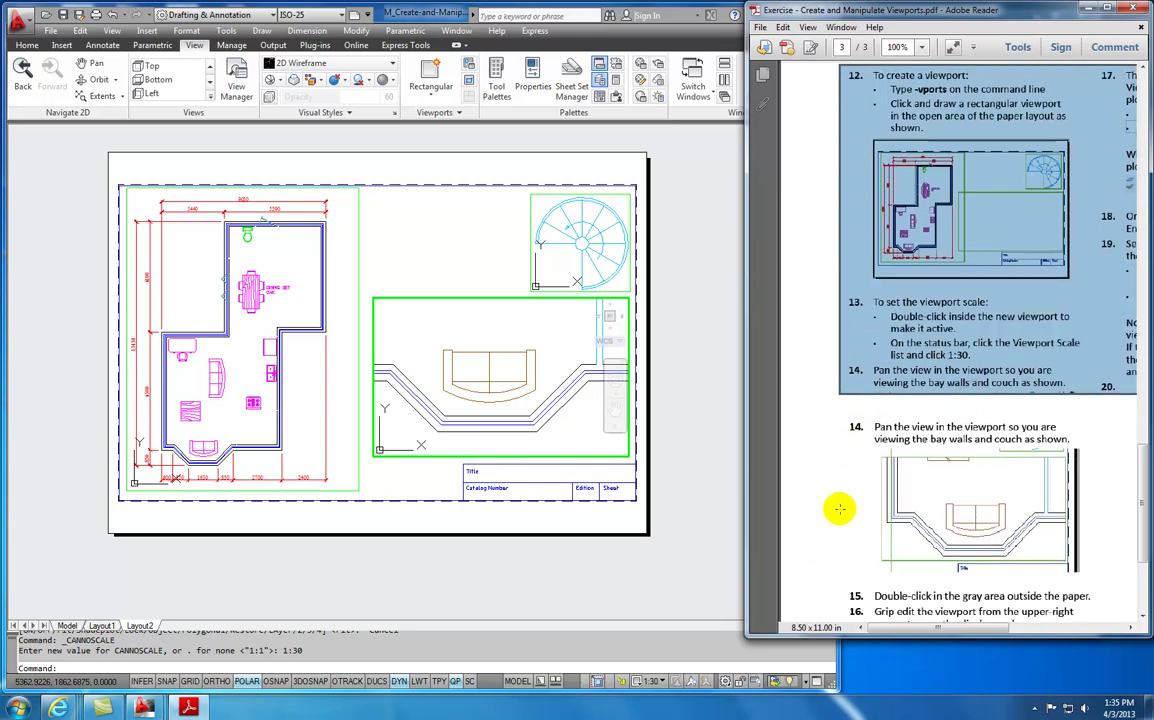
scroll(811, 562, "down", 2)
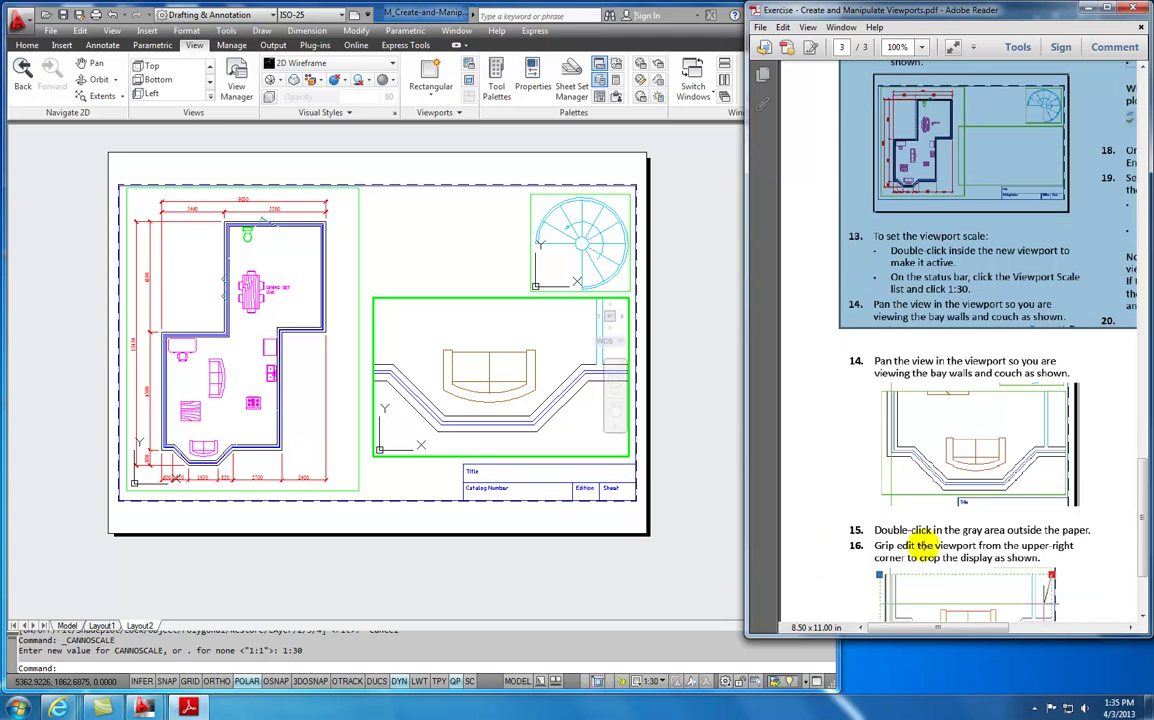
double_click(418, 487)
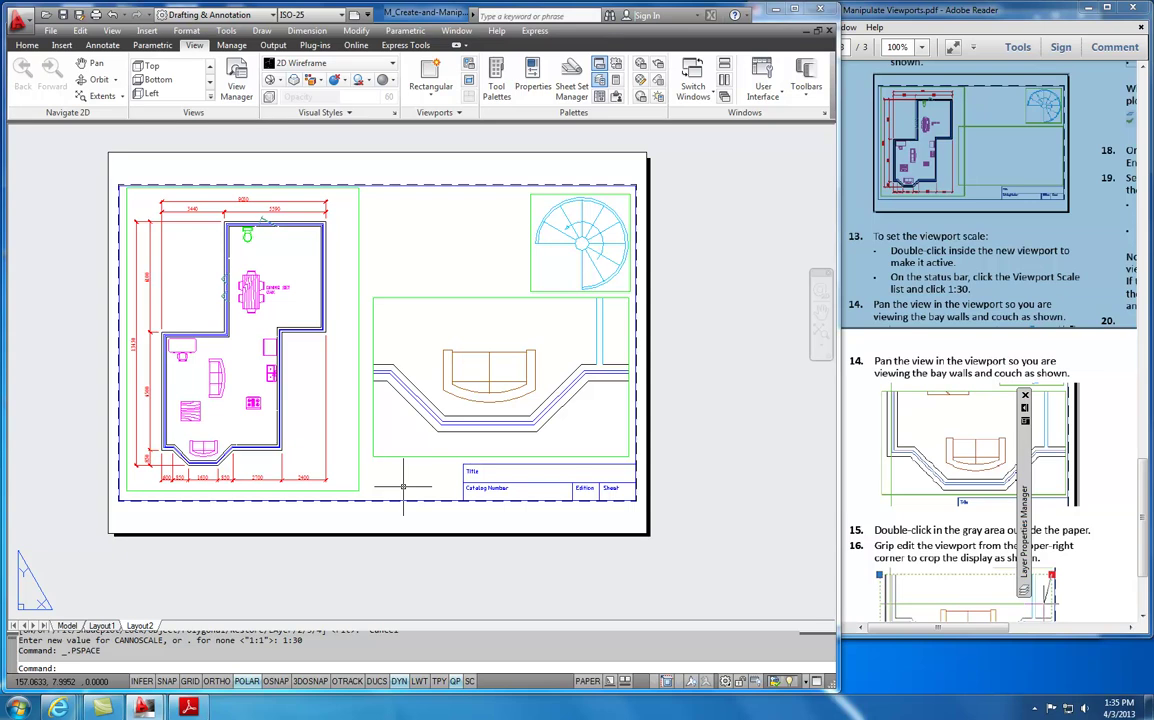
Examine the viewport grip-edit example in step 16 and the remaining steps 17 to 20 in the exercise PDF.
scroll(944, 565, "down", 2)
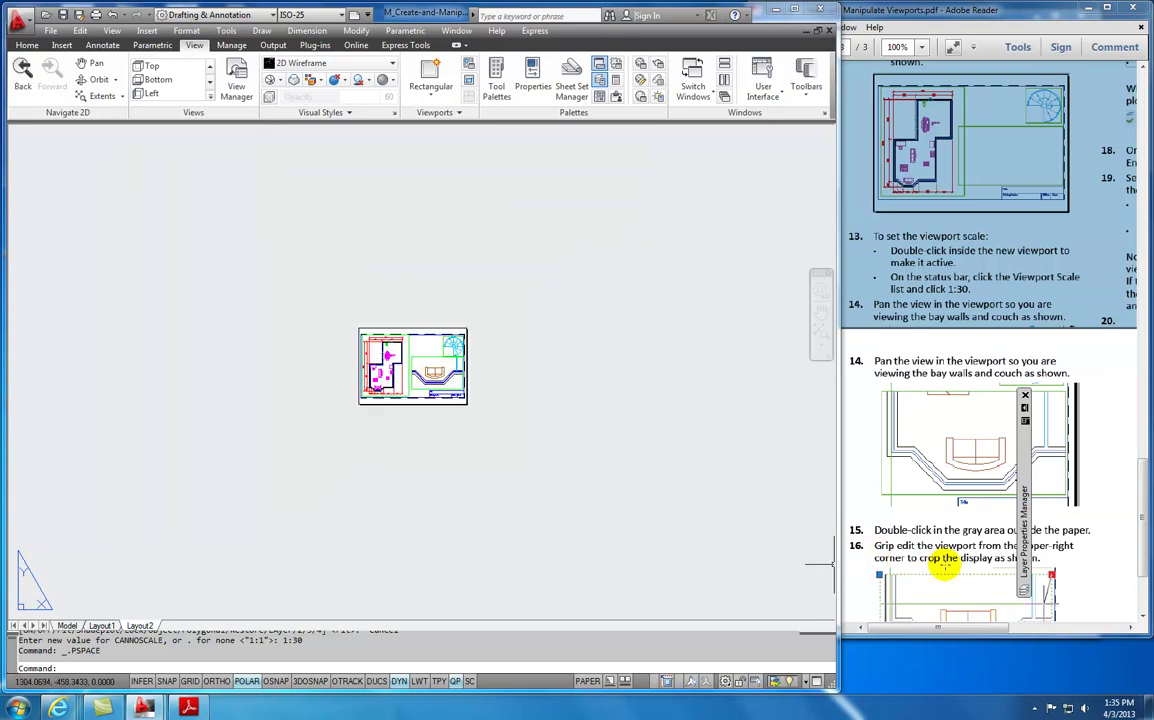
scroll(476, 394, "up", 3)
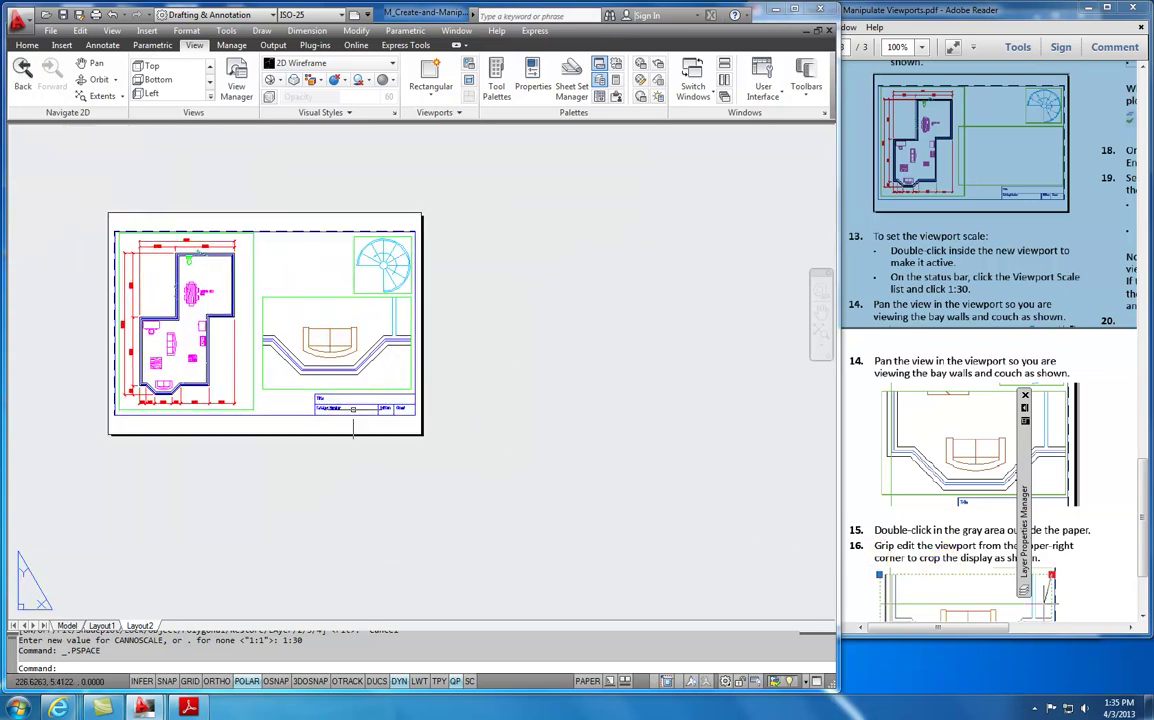
scroll(438, 451, "up", 3)
scroll(438, 451, "down", 2)
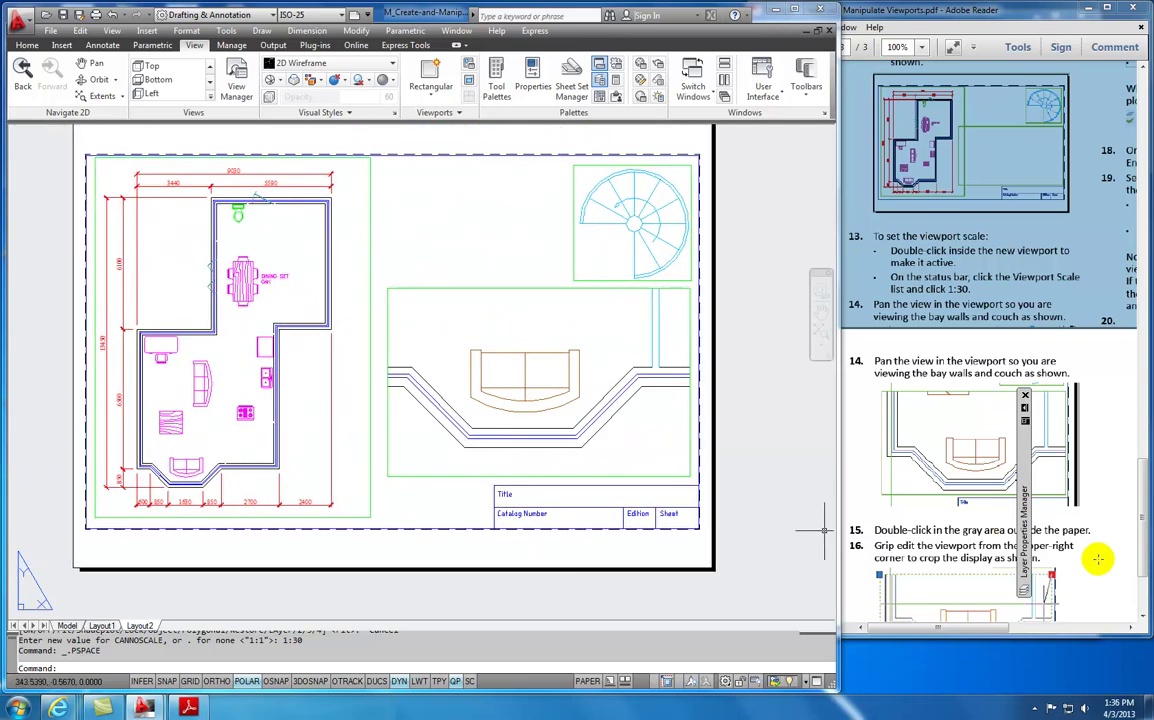
left_click(1097, 559)
scroll(1147, 563, "down", 3)
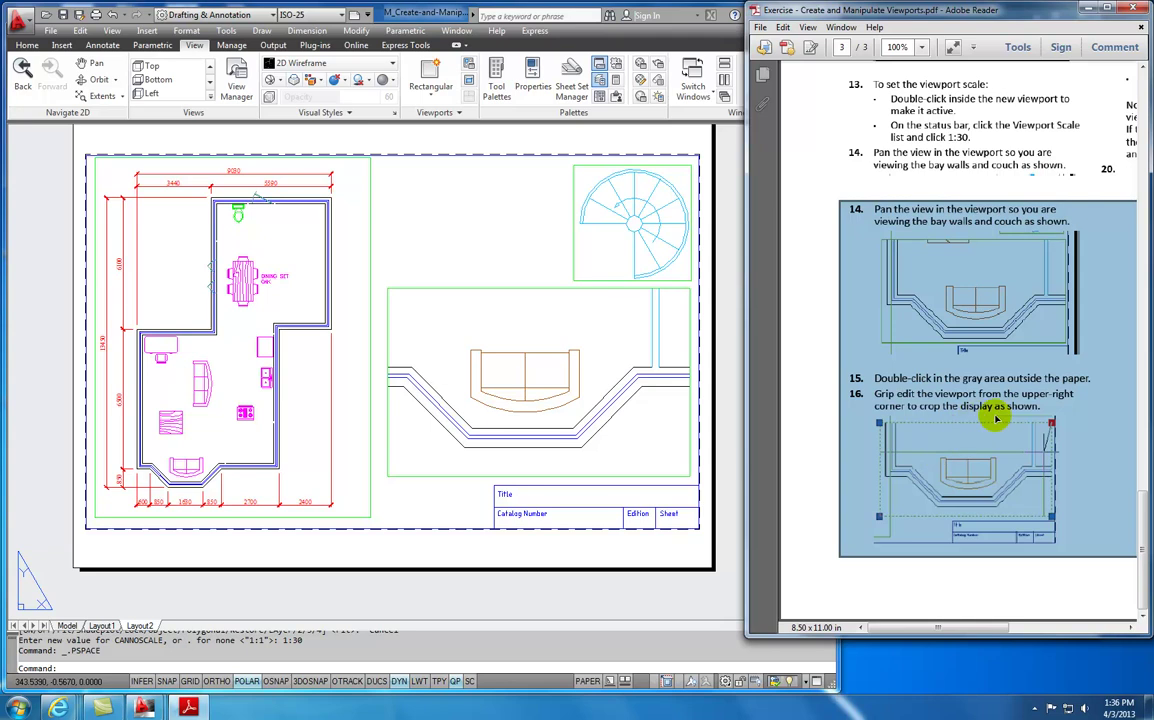
left_click(797, 478)
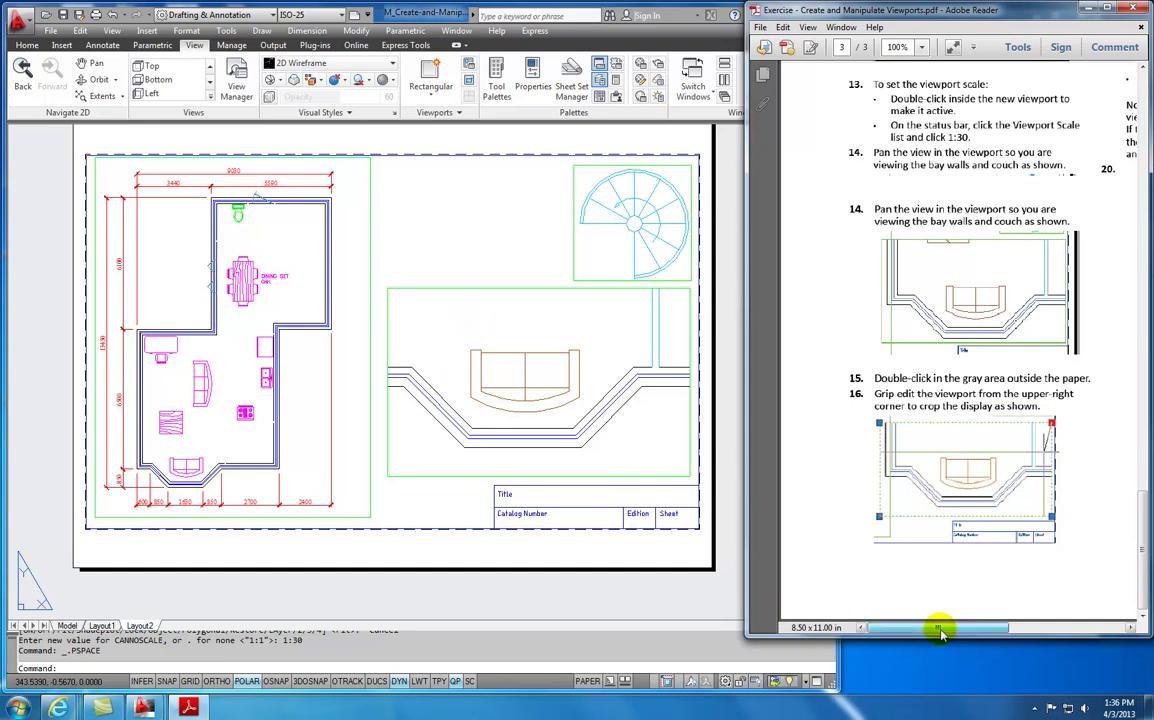
left_click_drag(940, 628, 1041, 628)
left_click_drag(1141, 533, 1140, 466)
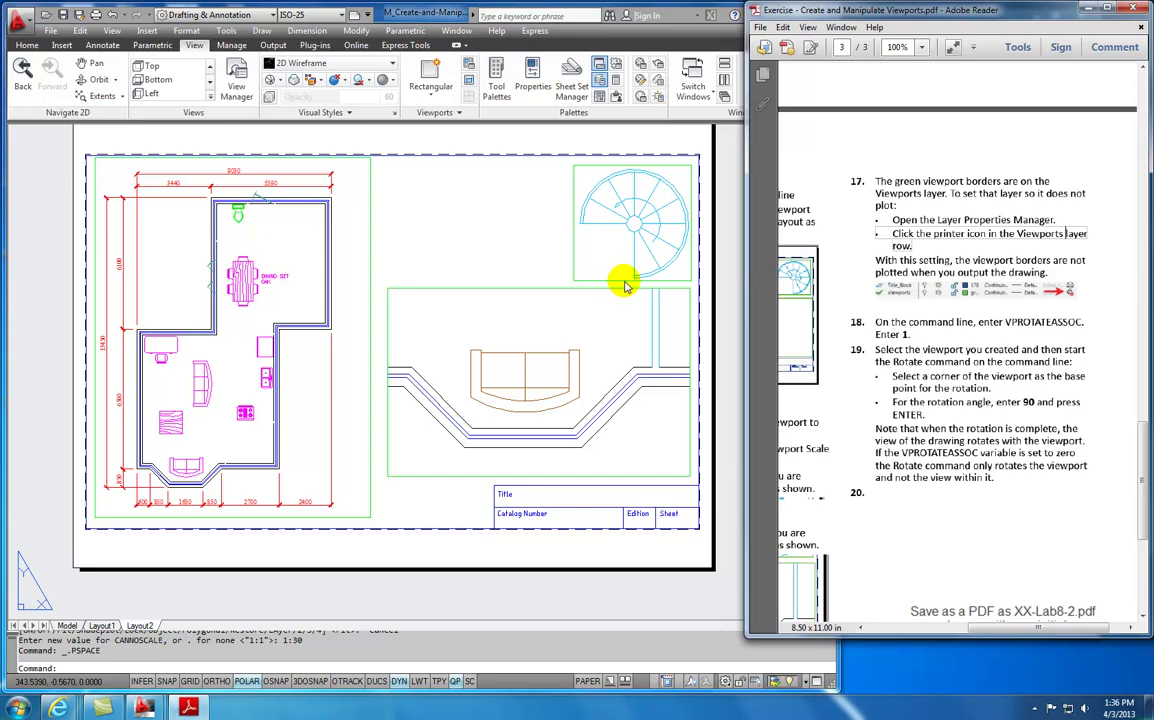
Select the bay wall viewport and grip-stretch its upper-left corner inward to crop the display.
left_click(475, 284)
left_click(387, 300)
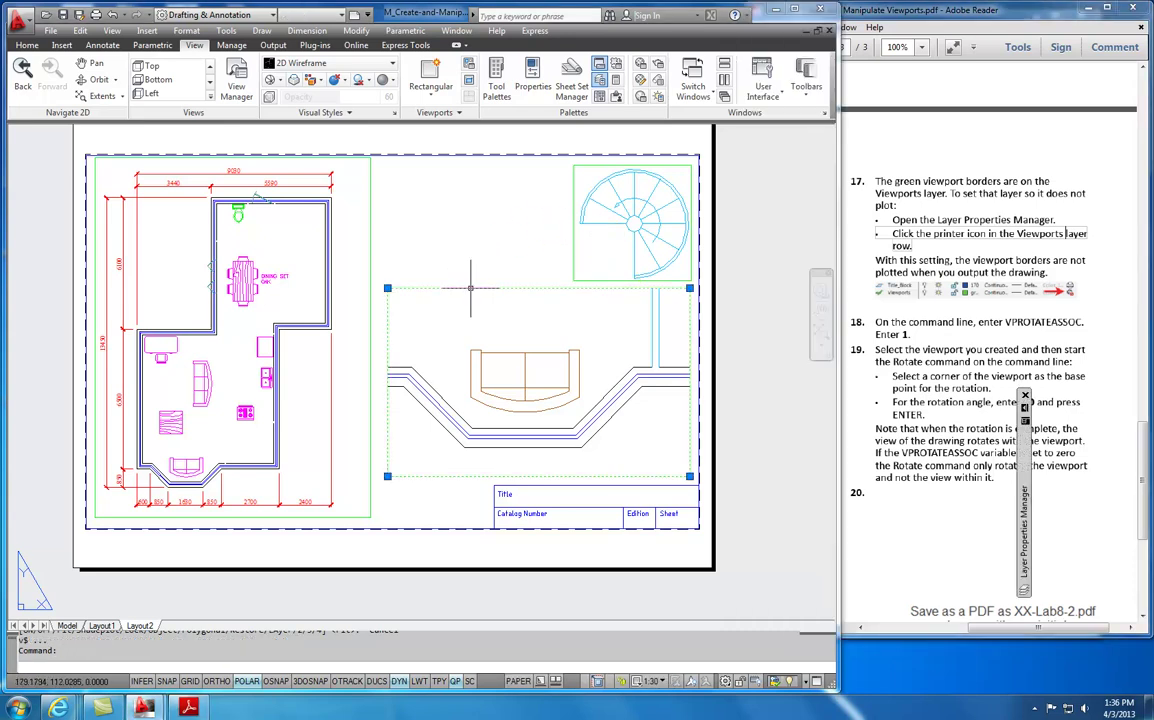
left_click(387, 288)
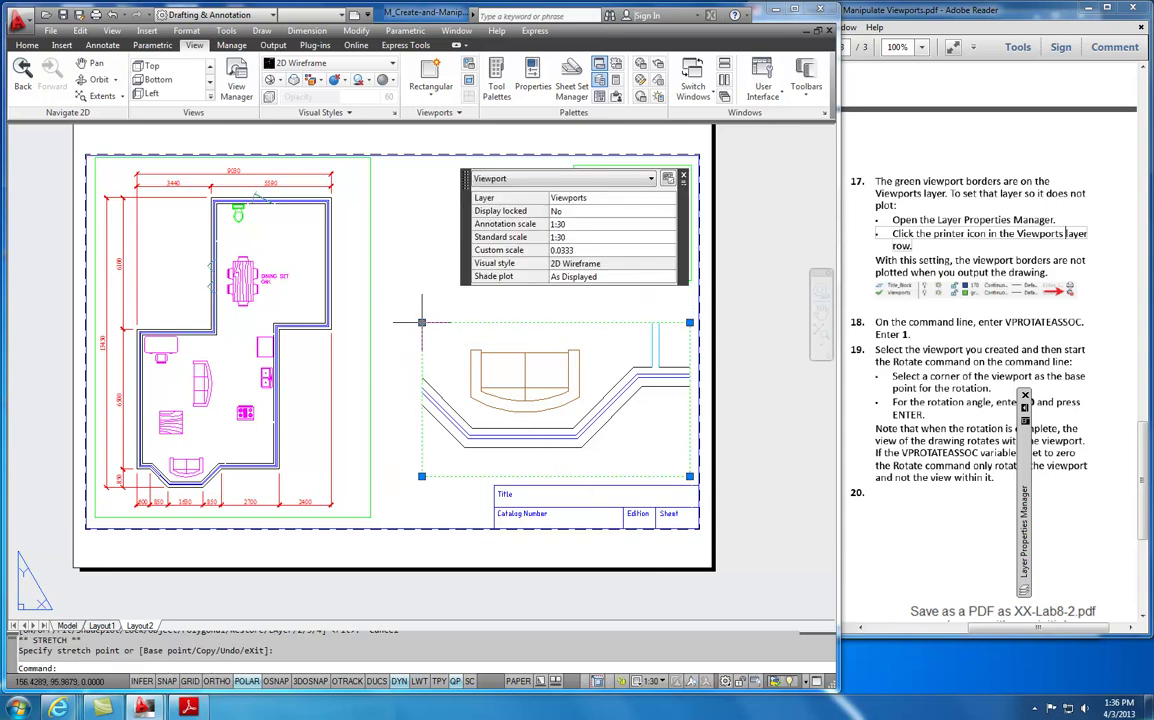
Turn off Quick Properties and stretch the bay wall viewport's upper-left grip horizontally outward to widen the viewport.
left_click(456, 681)
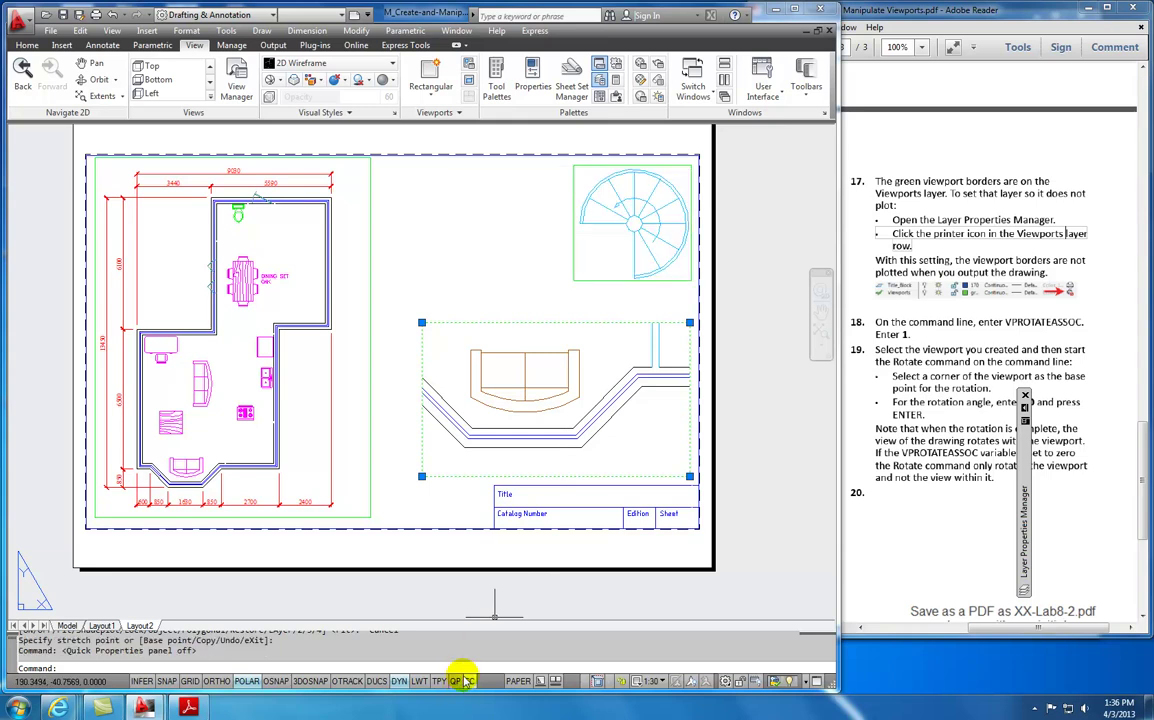
left_click(421, 322)
left_click(383, 322)
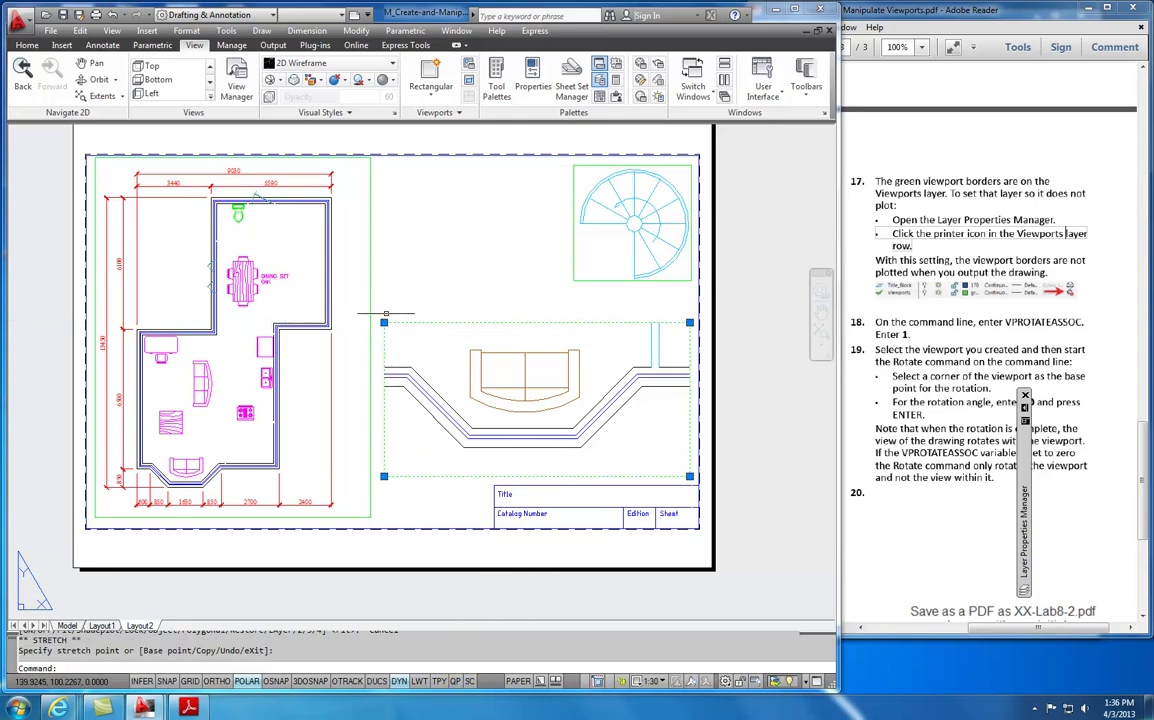
Stretch the bay wall viewport's upper-left corner grip straight up to make the viewport taller, and clear the selection.
left_click(383, 322)
left_click(383, 299)
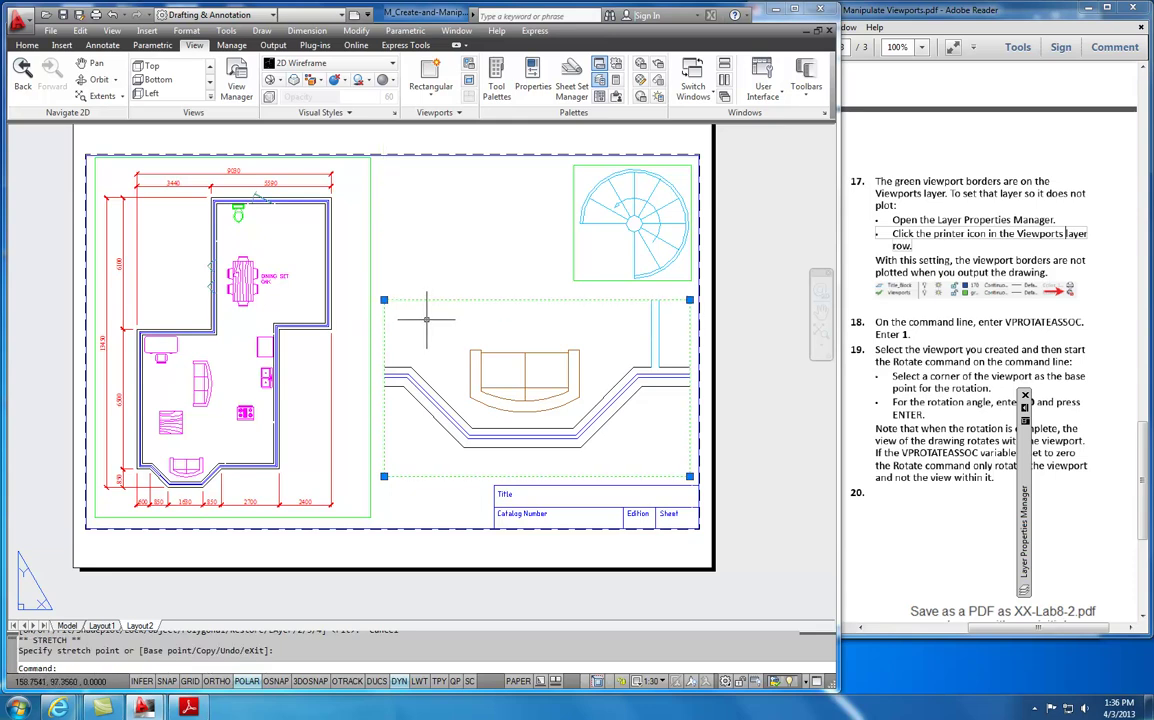
key("Escape")
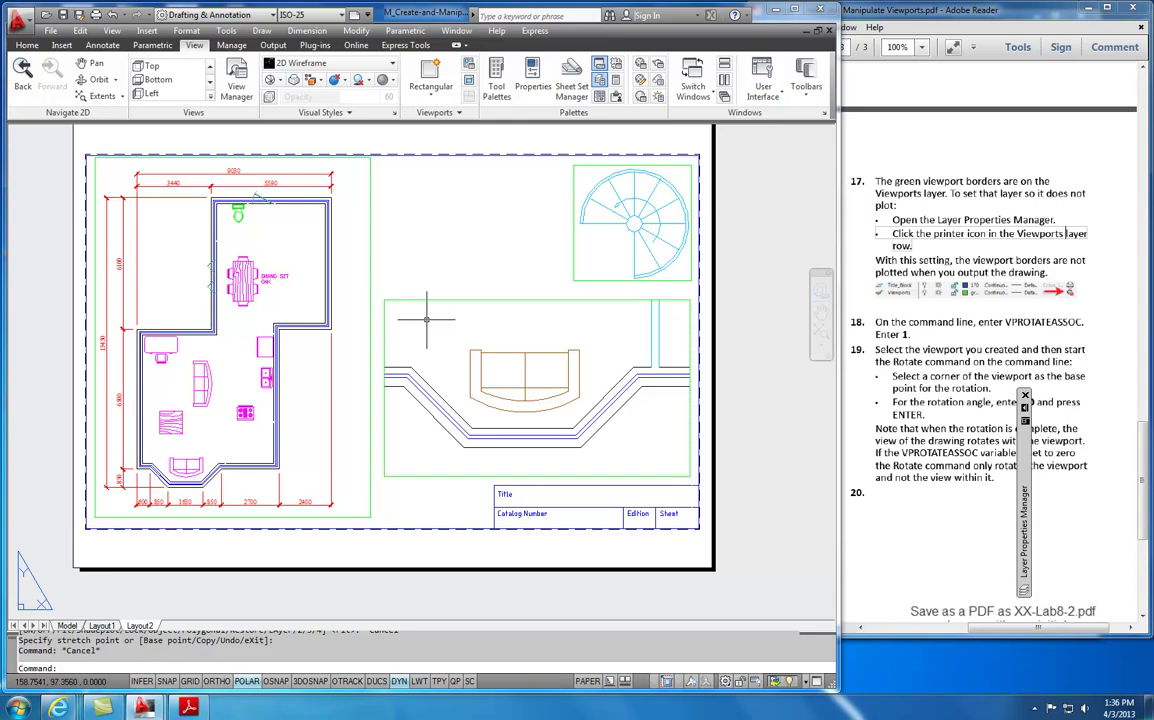
Set the Viewports layer to not plot in the Layer Properties Manager.
left_click(26, 45)
left_click(293, 65)
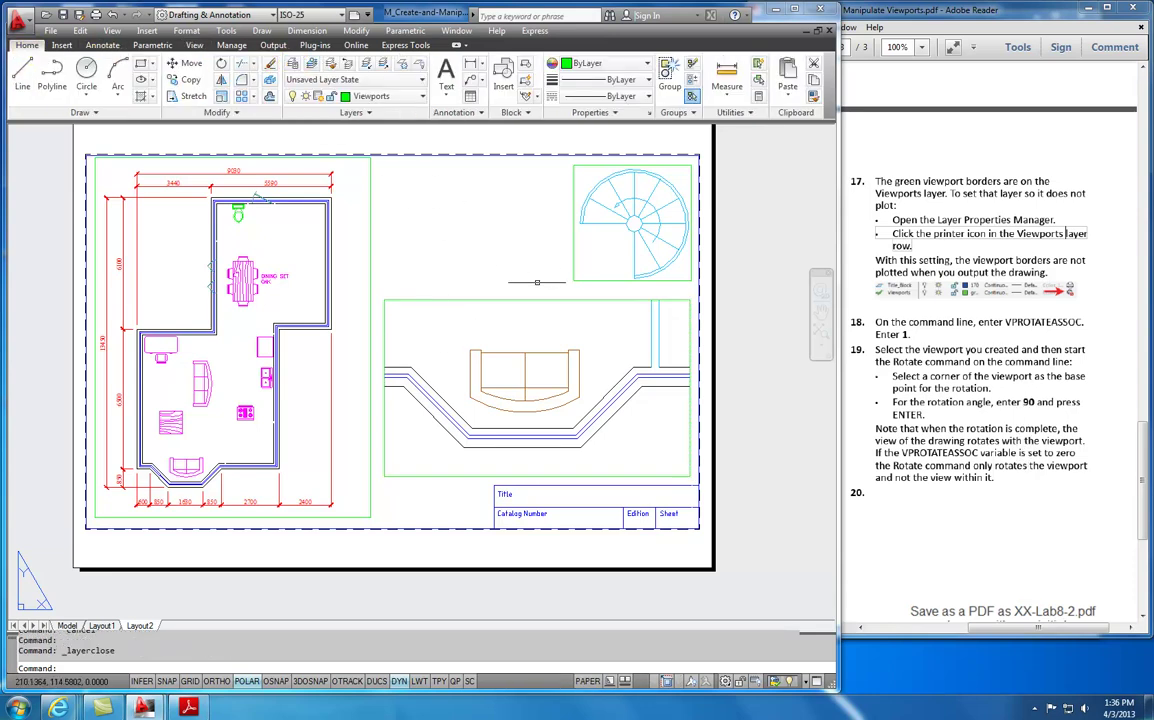
left_click(293, 65)
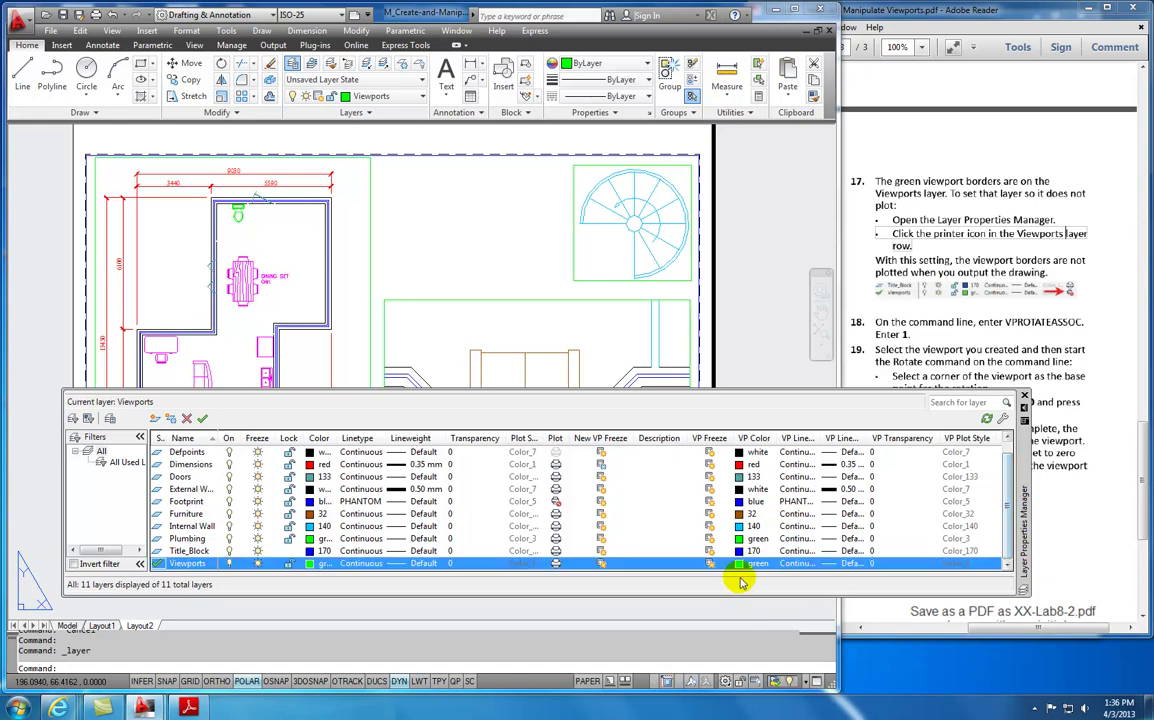
left_click(555, 563)
left_click(555, 563)
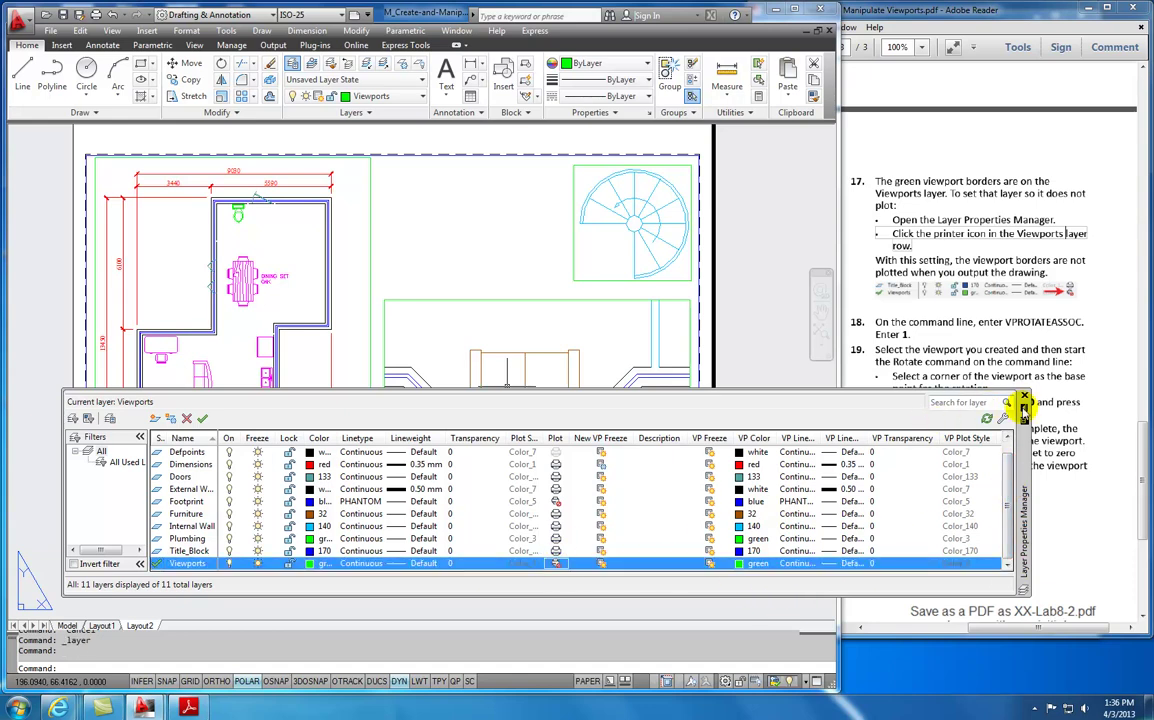
left_click(1024, 398)
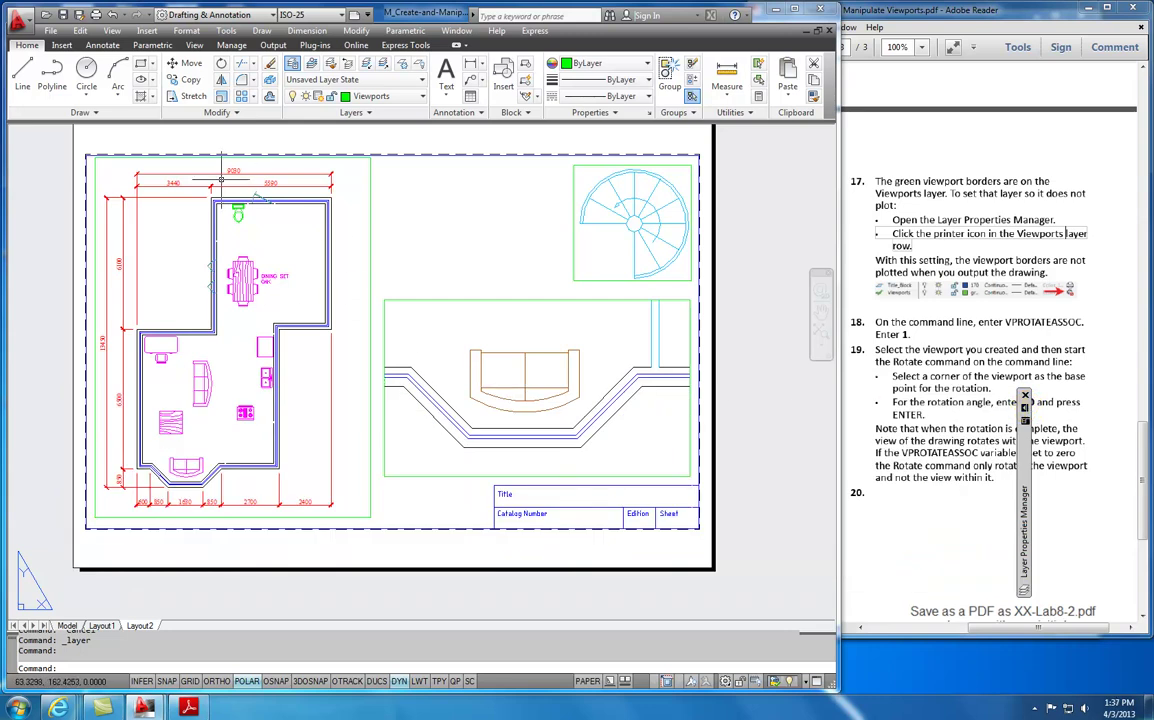
Preview the plot of Layout2 to check the viewport borders, and leave the Plot dialog without plotting.
left_click(51, 31)
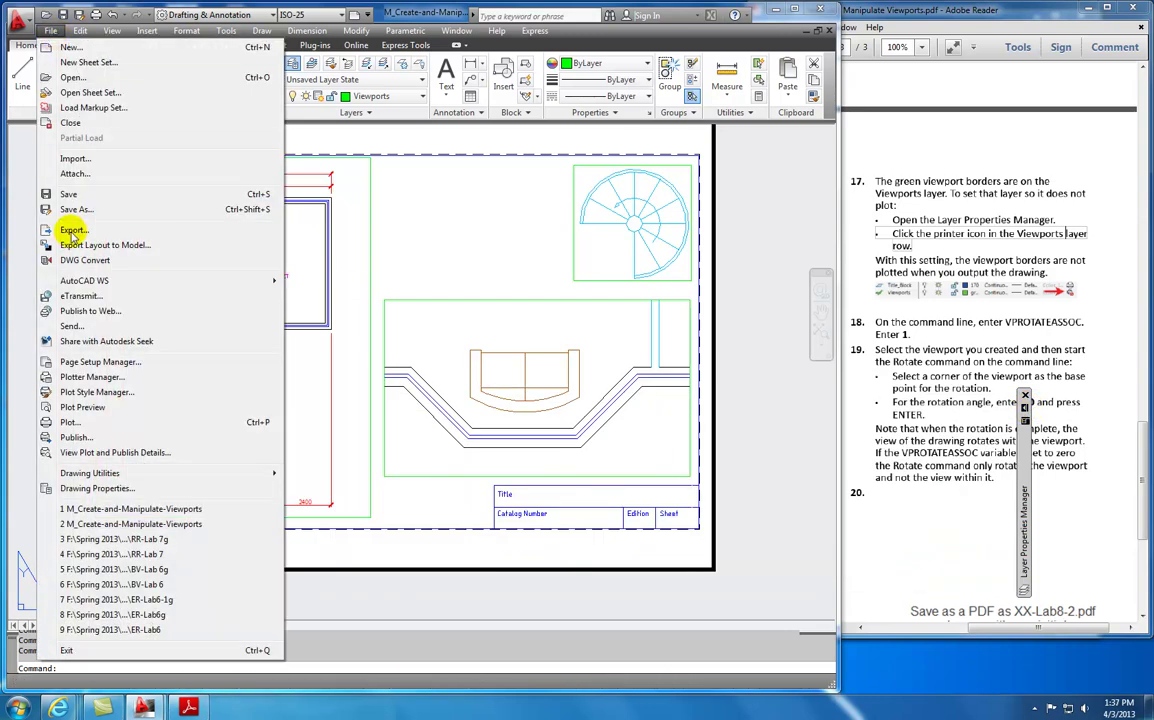
key("Escape")
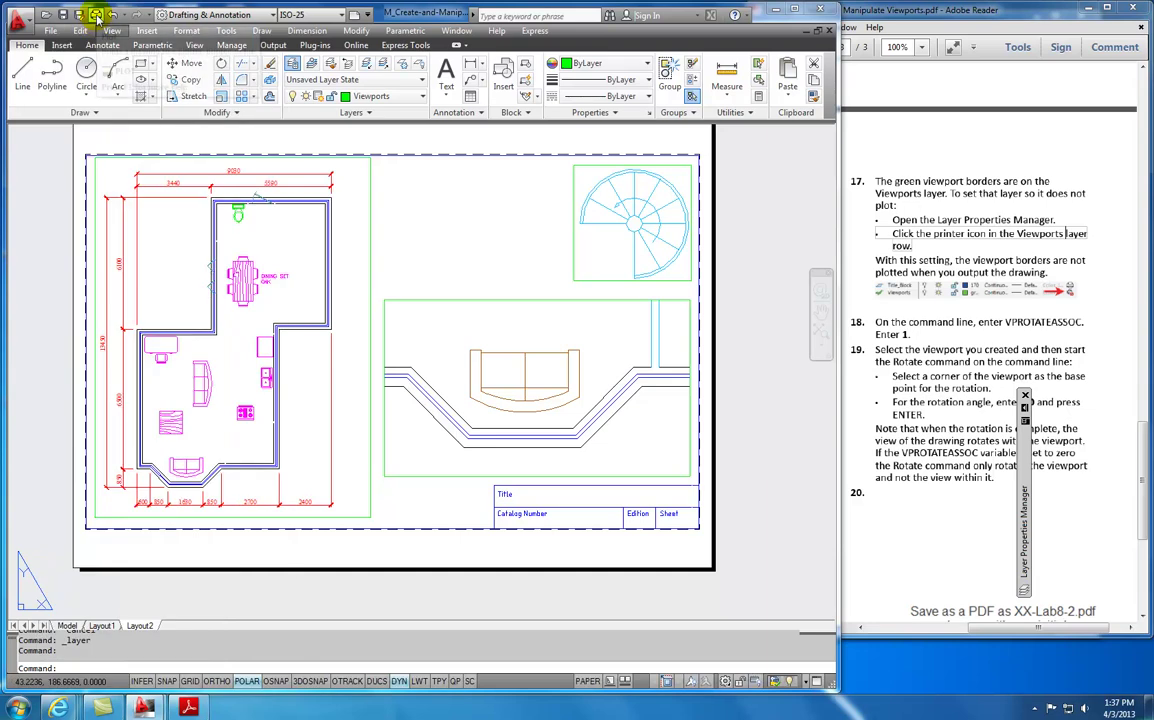
left_click(95, 15)
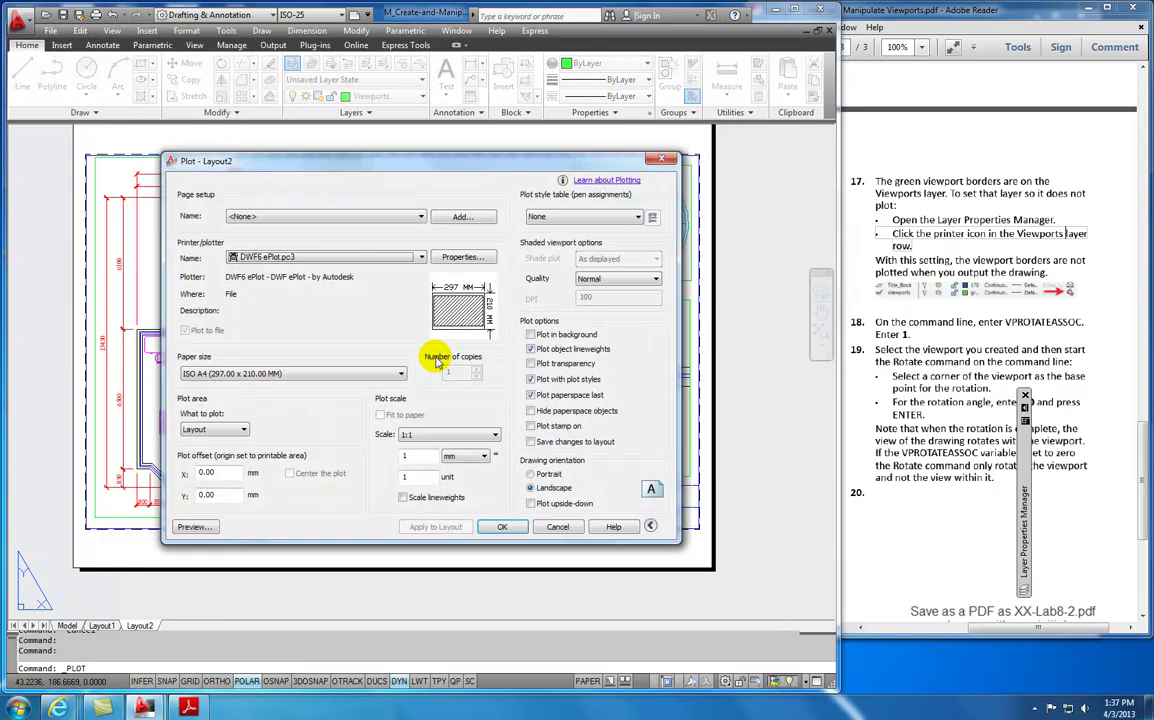
left_click(193, 527)
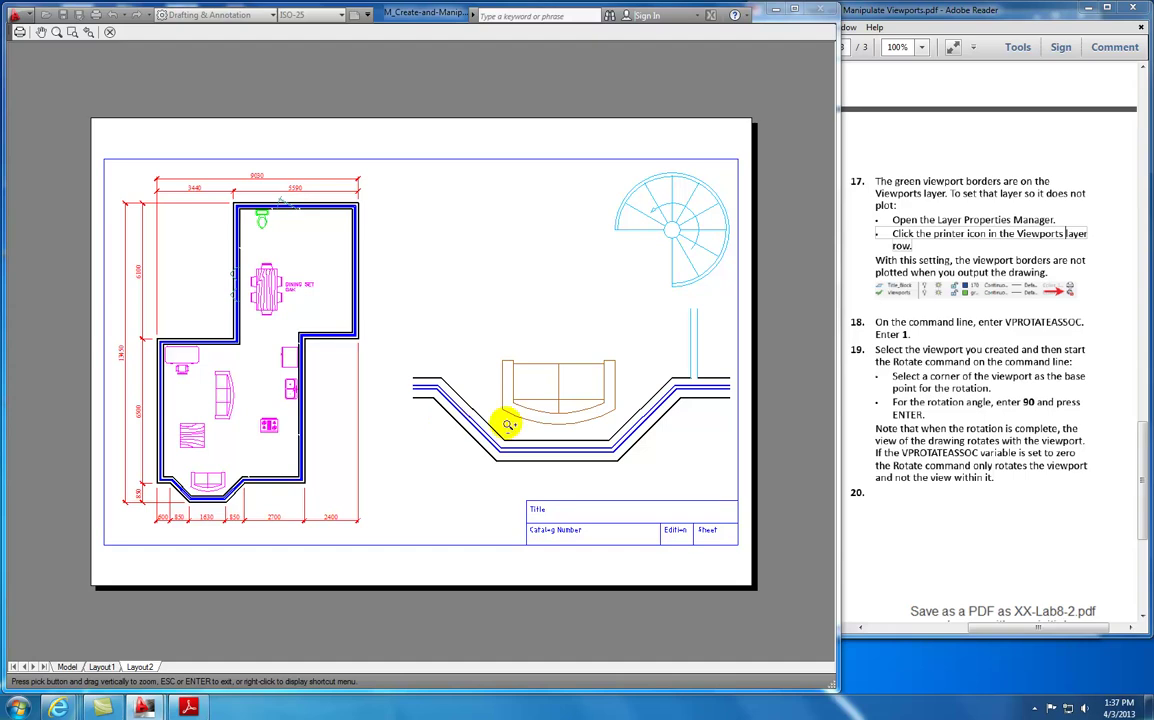
key("Escape")
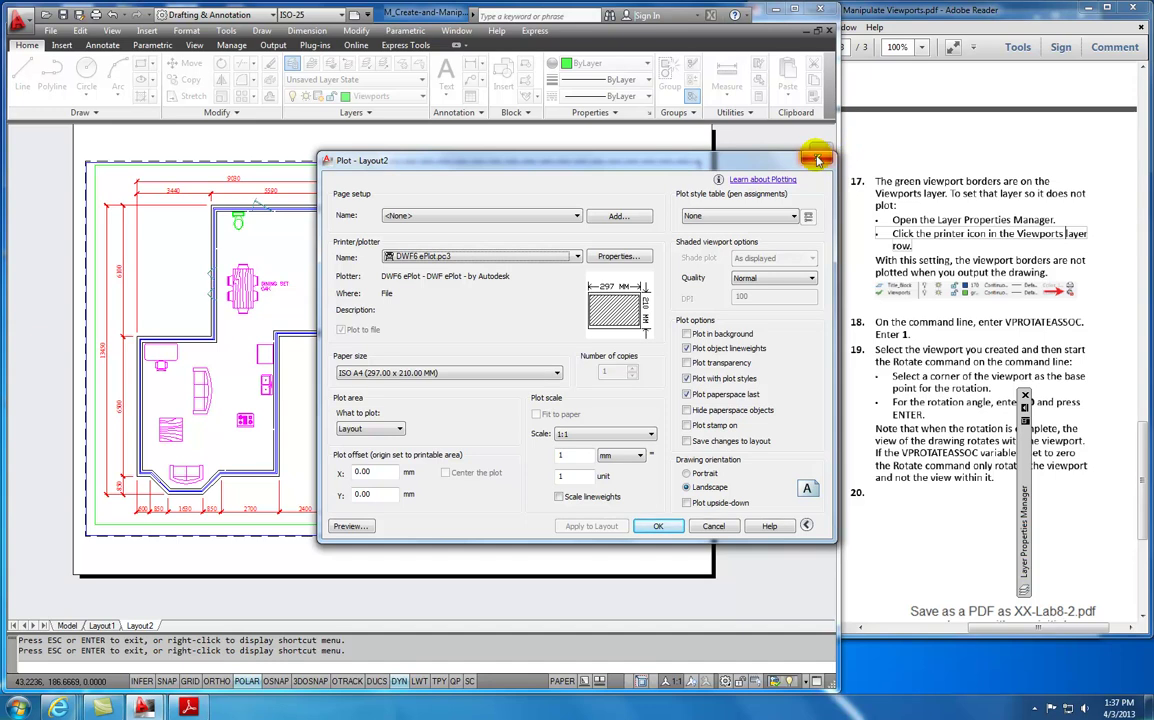
key("Escape")
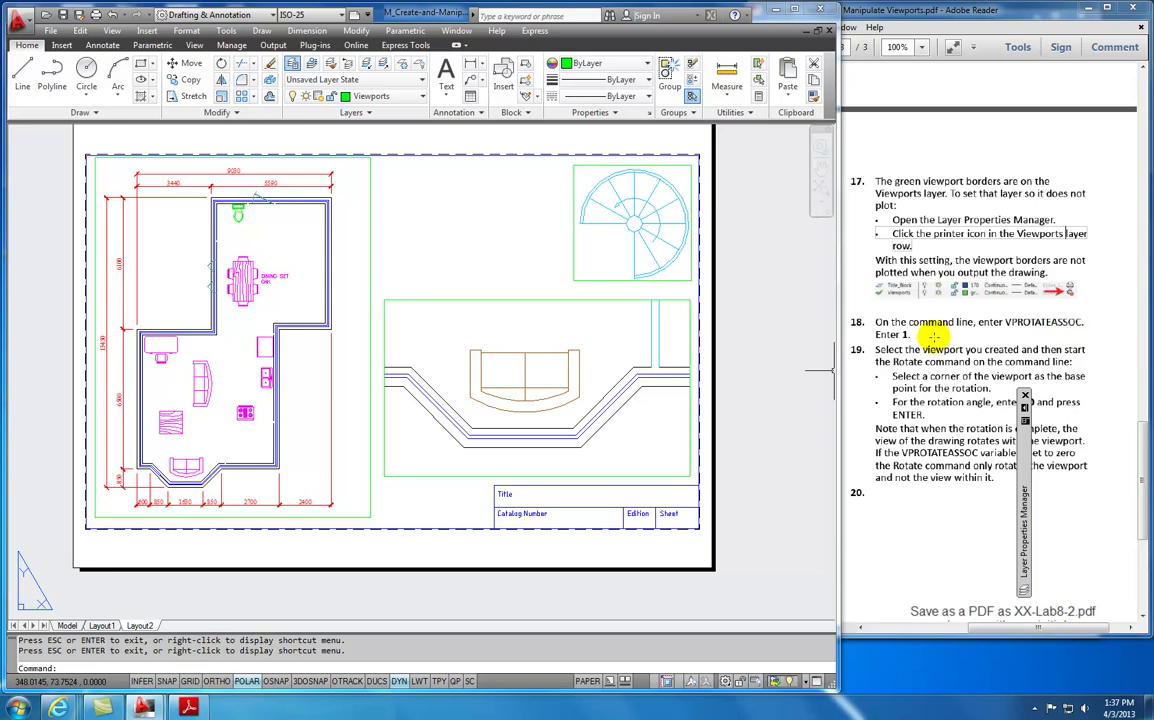
Check the VPROTATEASSOC variable and rotate the bay wall viewport 90° counterclockwise about a base point just inside its upper-left corner.
type("rot")
key("Return")
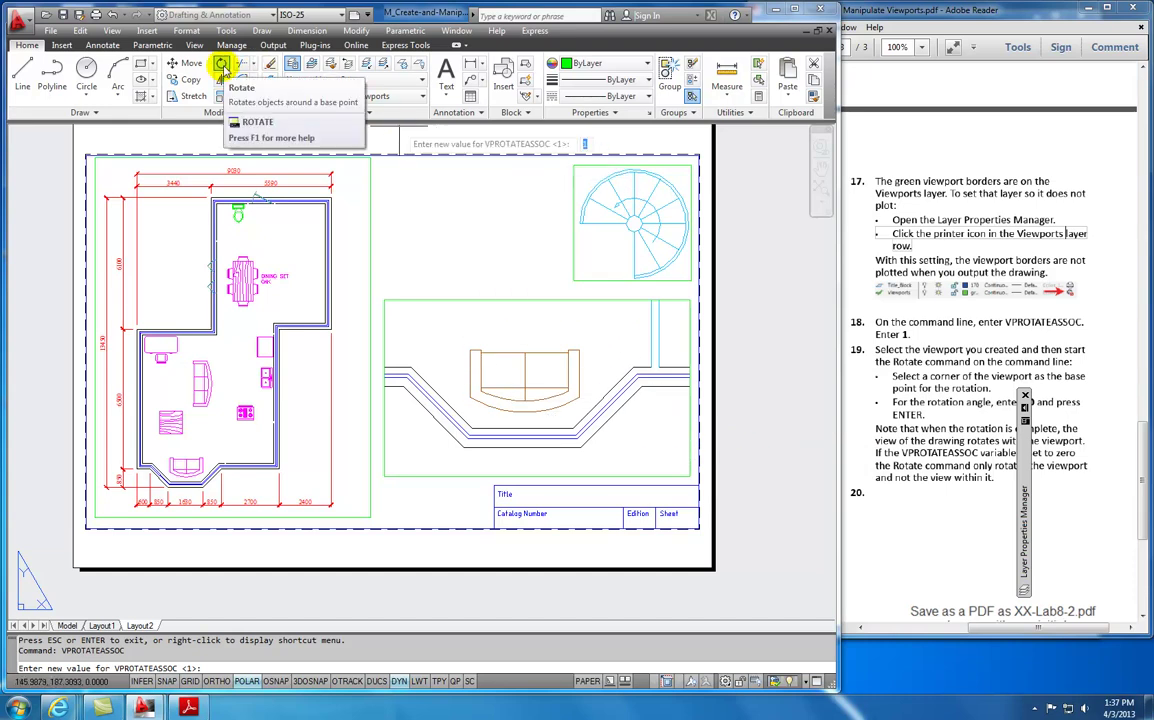
left_click(221, 64)
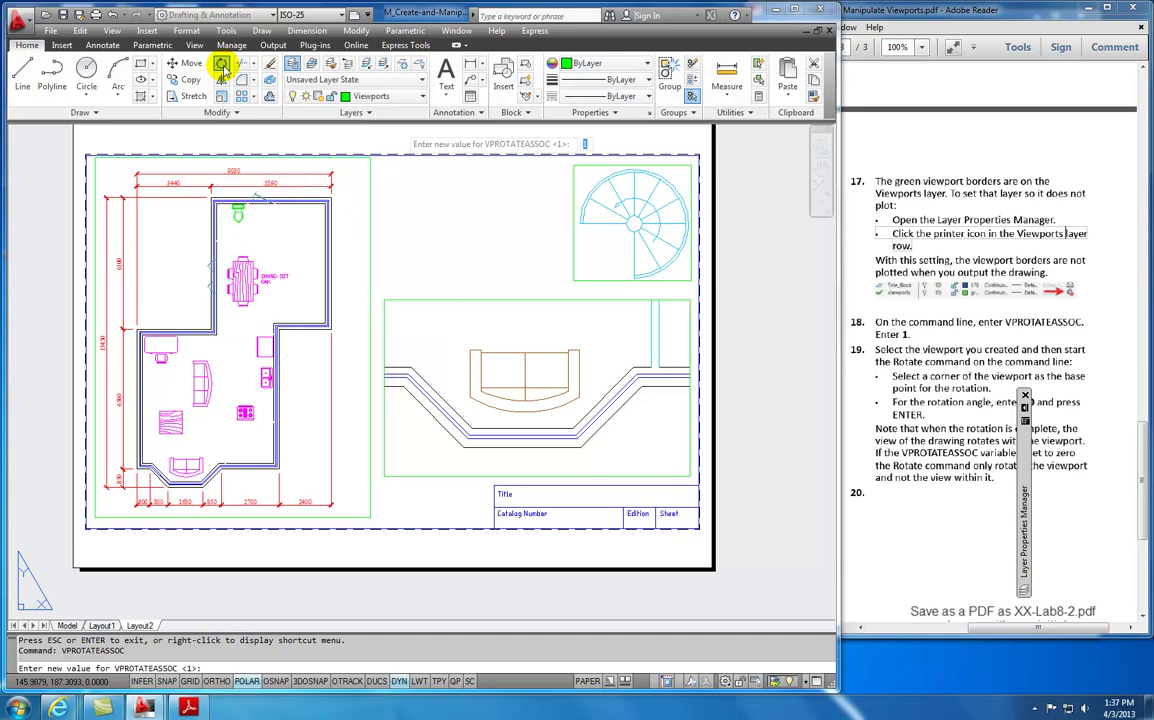
left_click(385, 301)
key("Return")
left_click(413, 341)
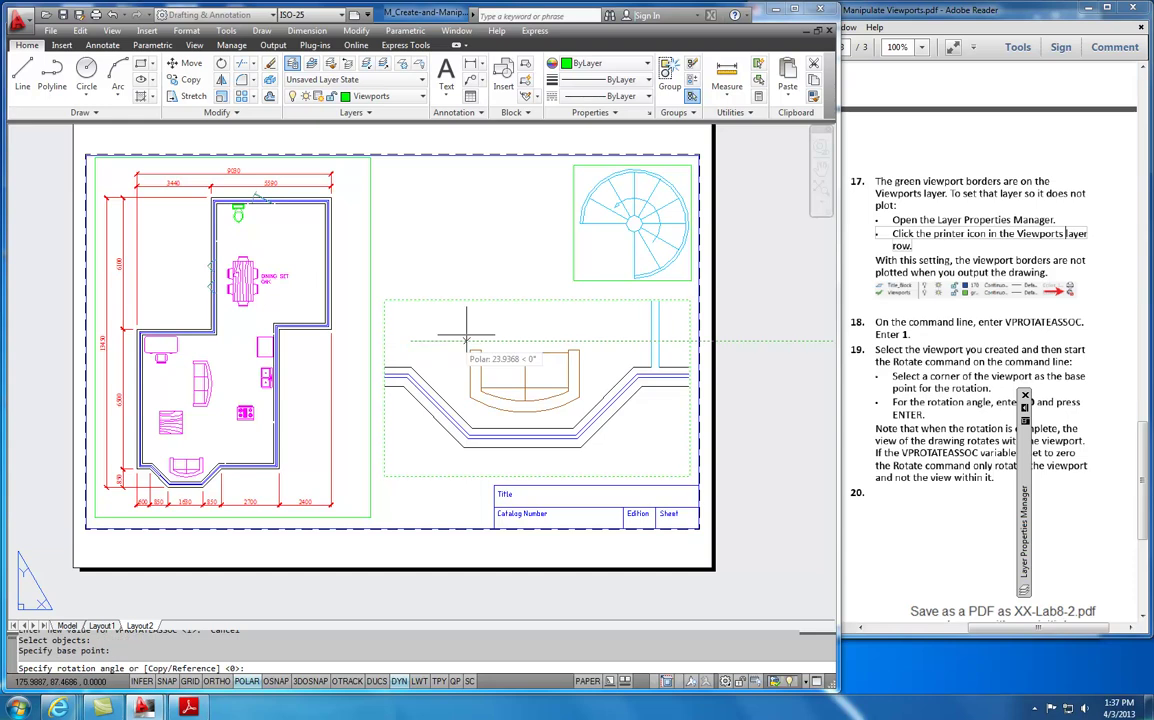
left_click(409, 225)
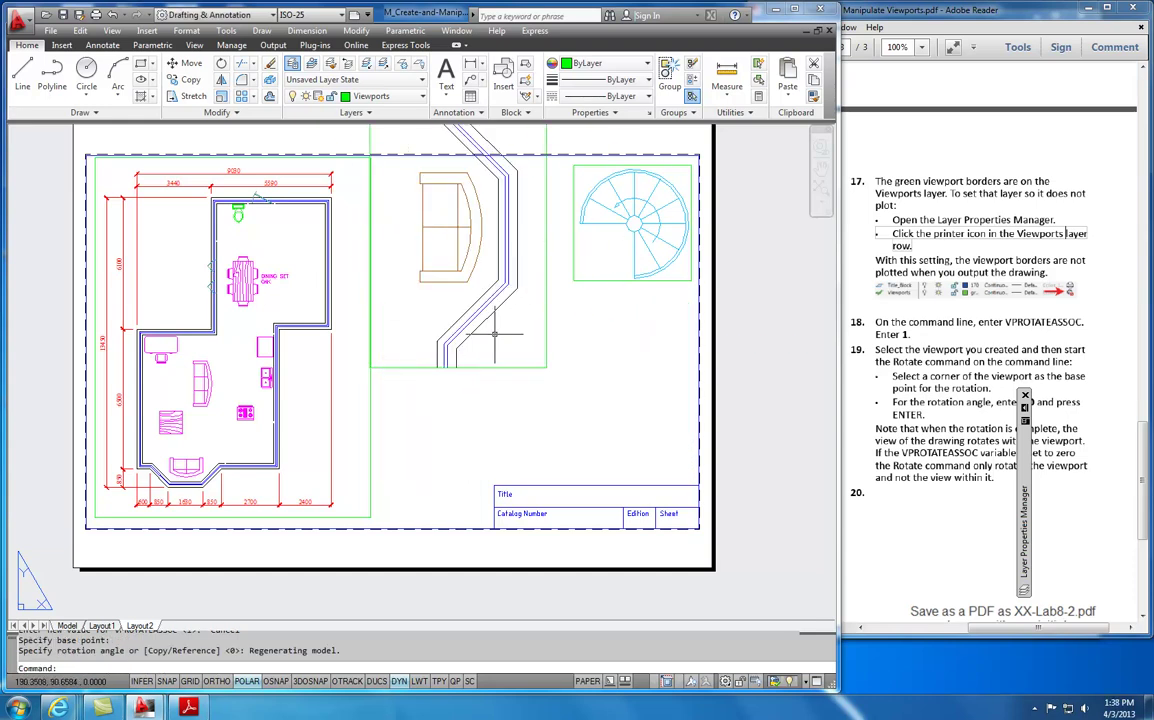
Move the rotated bay wall viewport by its lower-right corner into the space between the floor plan and spiral stair viewports.
left_click(191, 66)
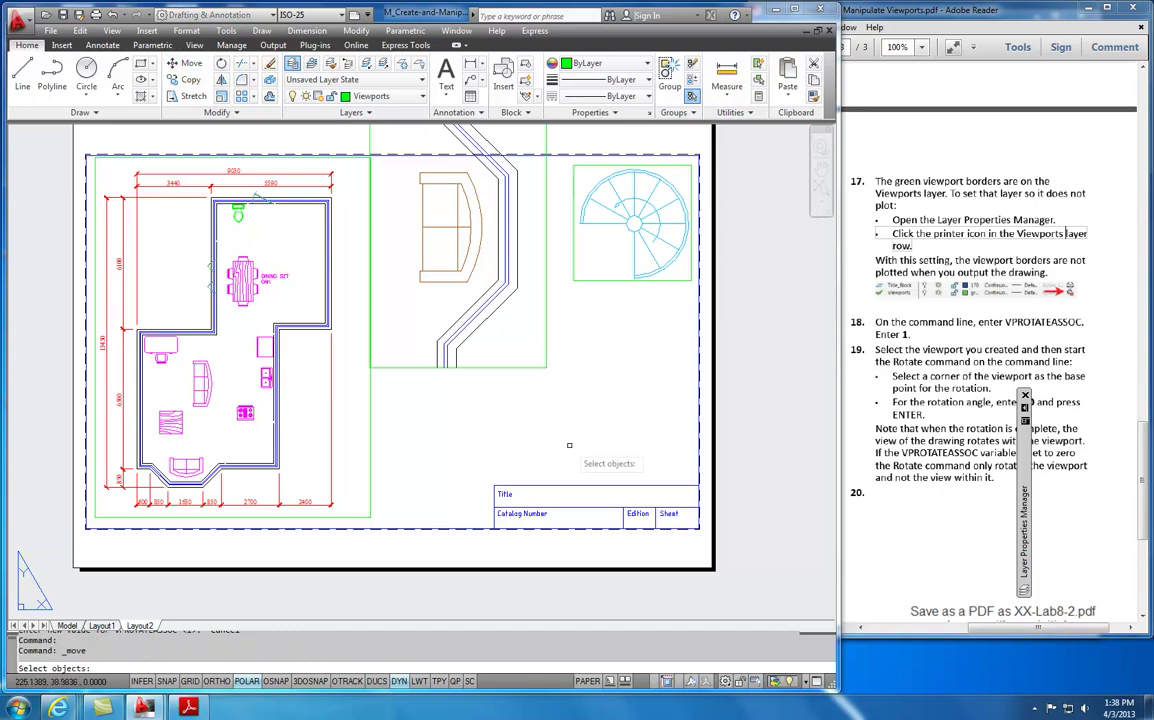
left_click(547, 368)
key("Return")
left_click(547, 368)
left_click(559, 469)
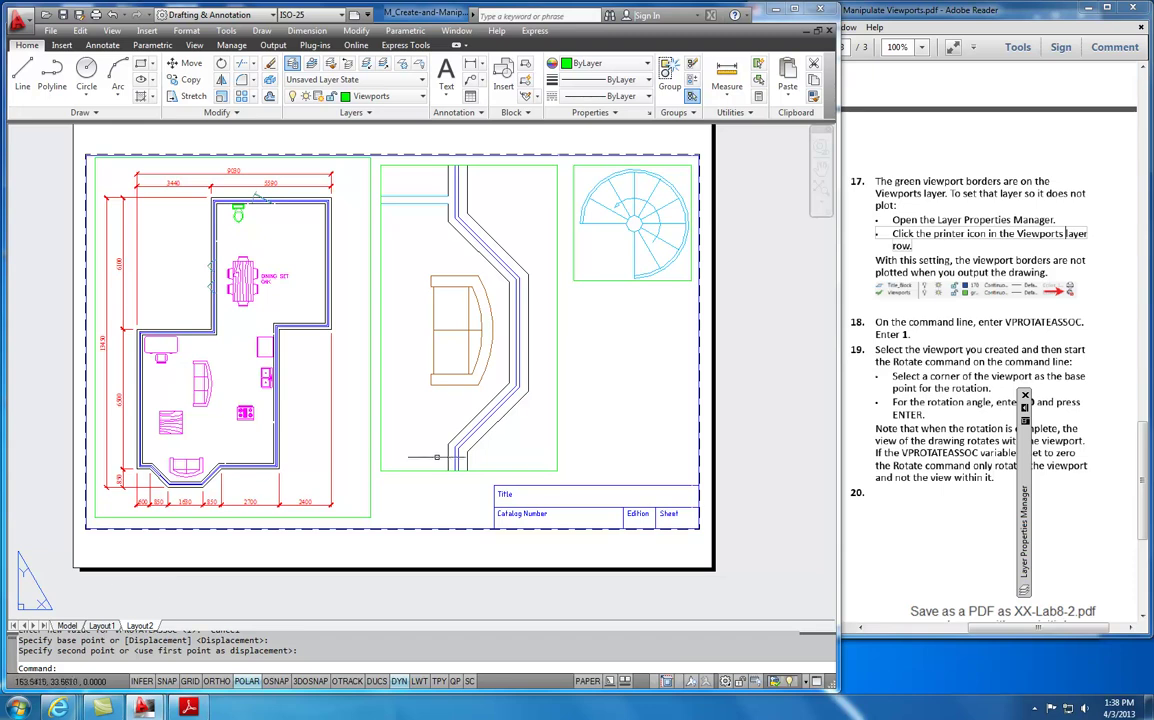
Edit the title block's Title text to read "Title : JC - Module 8".
scroll(518, 504, "up", 3)
scroll(518, 500, "up", 4)
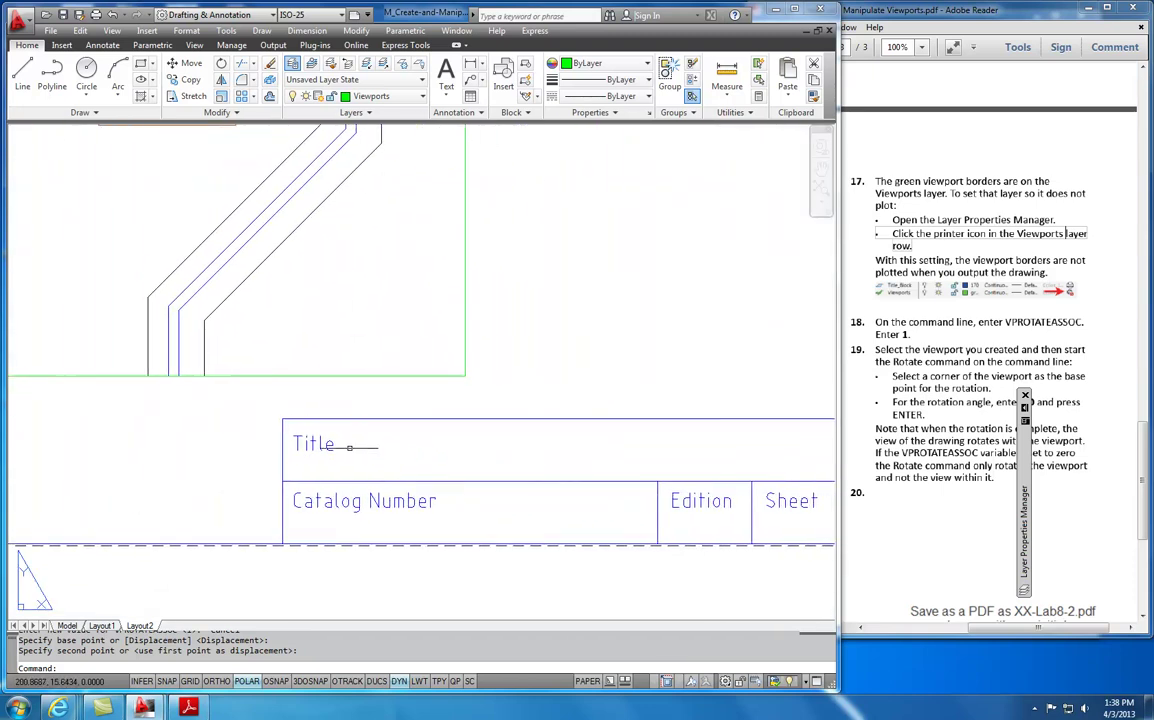
left_click(326, 443)
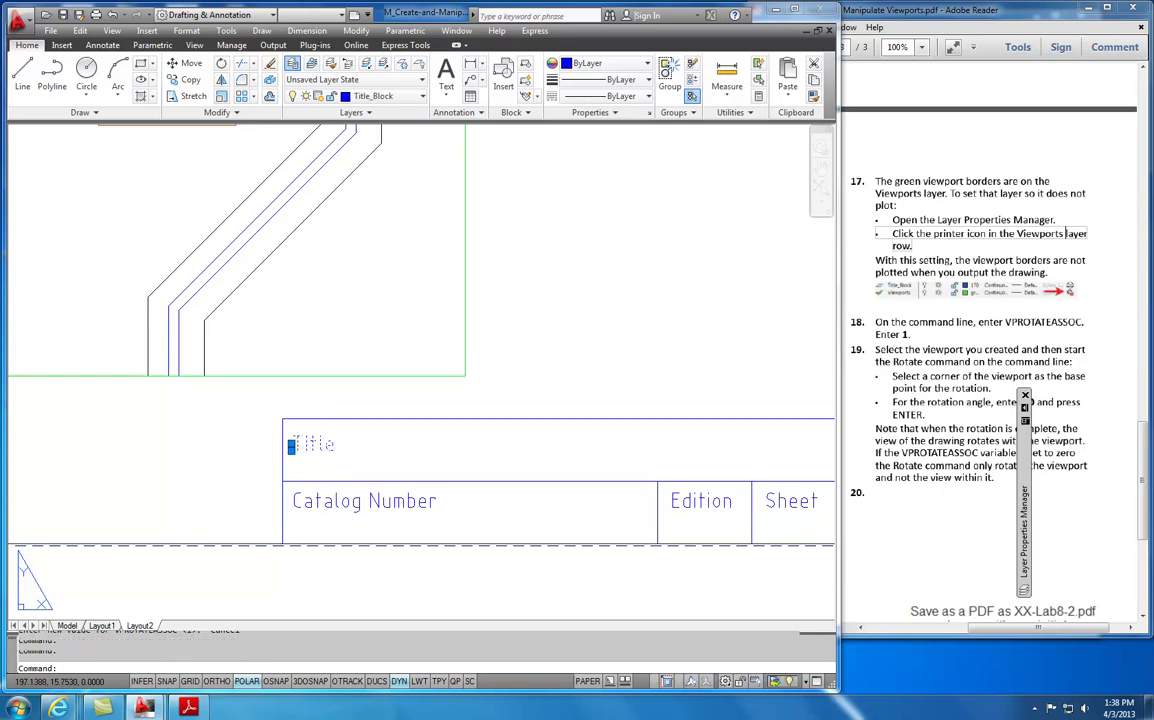
double_click(313, 444)
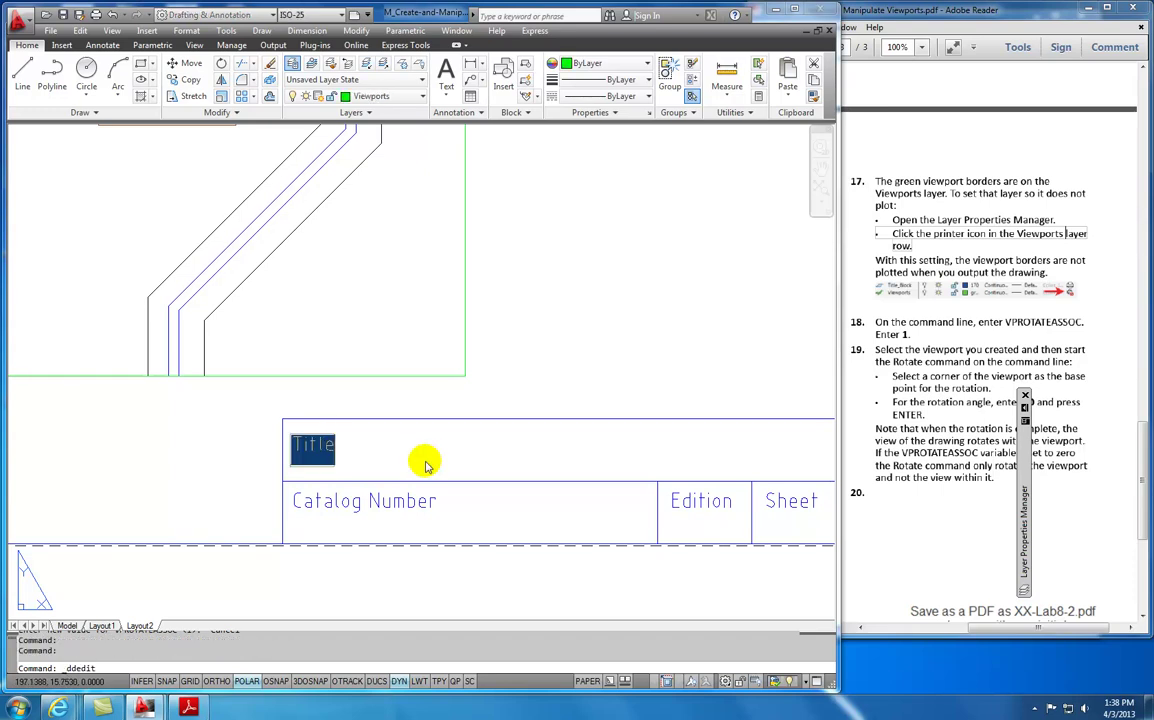
left_click(337, 455)
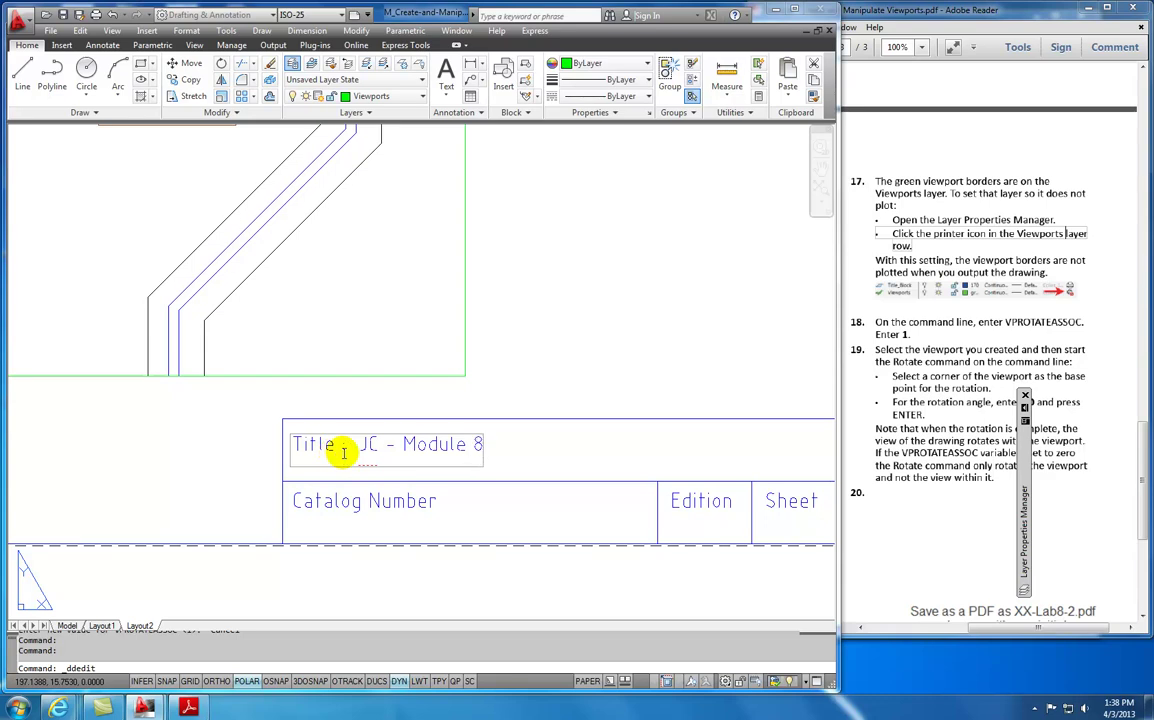
key("Return")
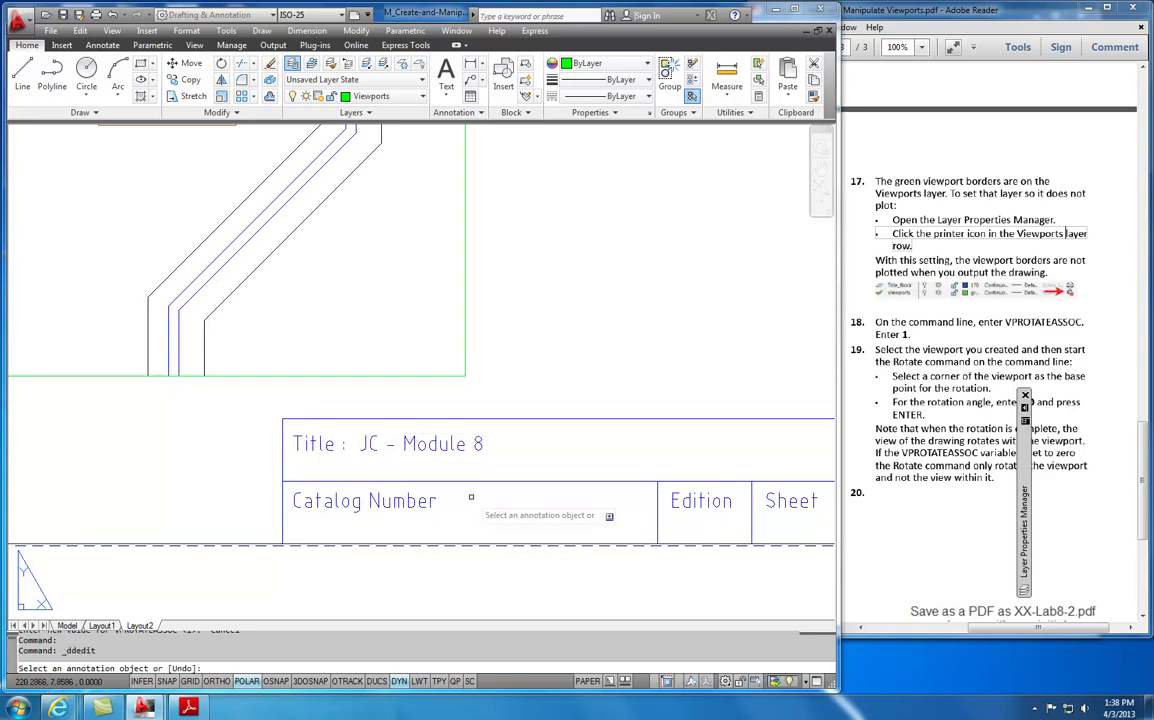
scroll(470, 456, "down", 5)
middle_click_drag(470, 456, 508, 495)
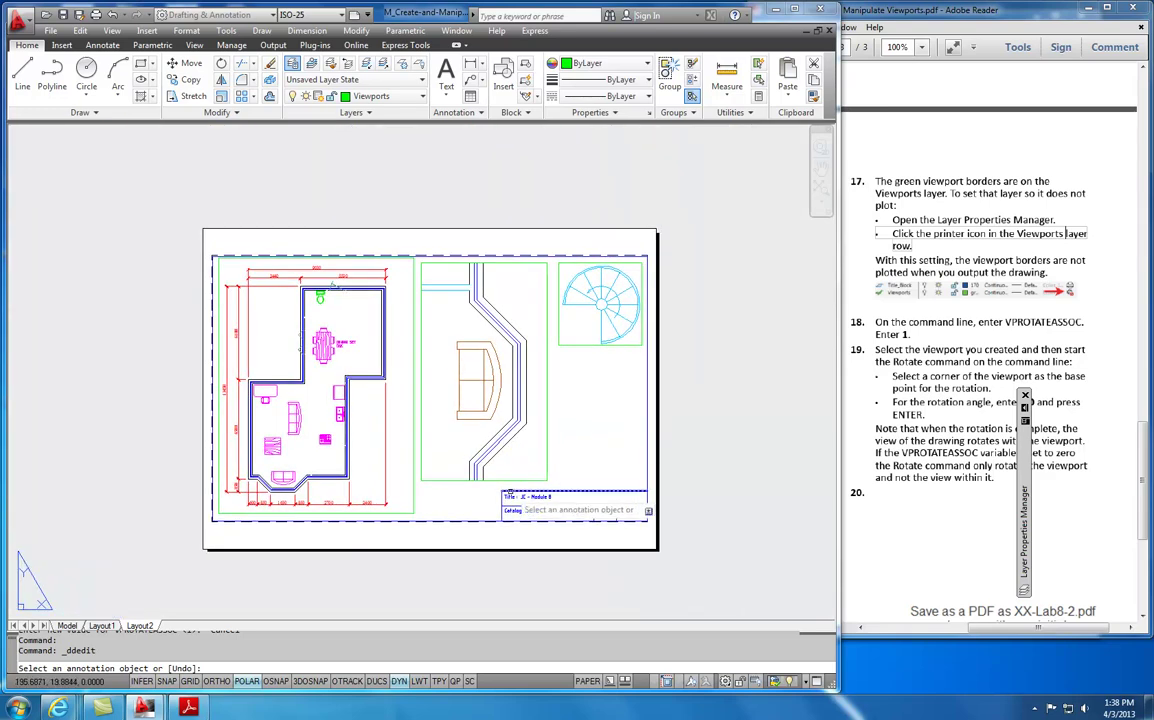